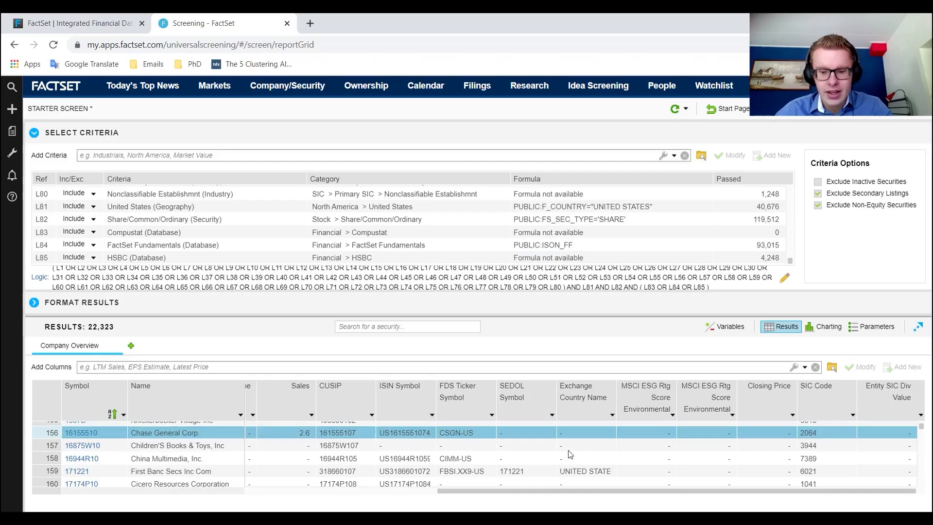
# - Delete columns C through Q so only Symbol and Name remain
pyautogui.click(569, 510)
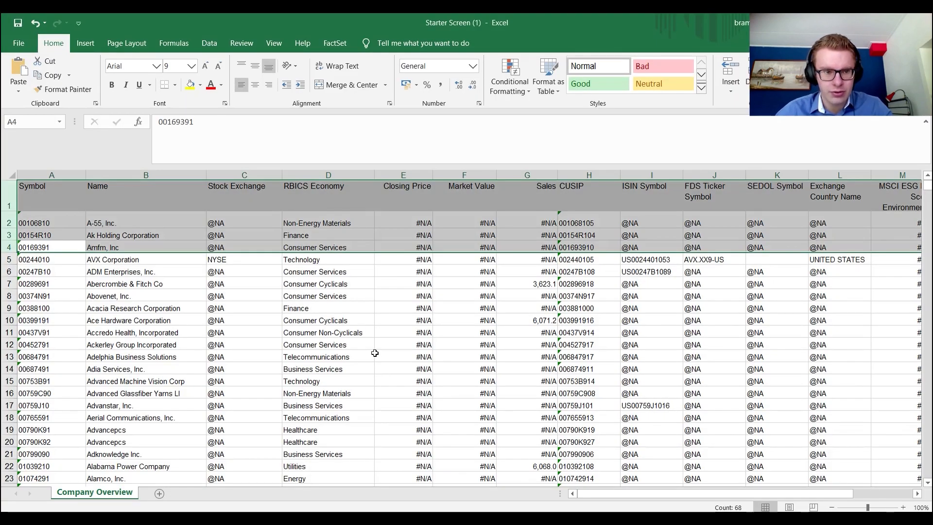
pyautogui.click(134, 283)
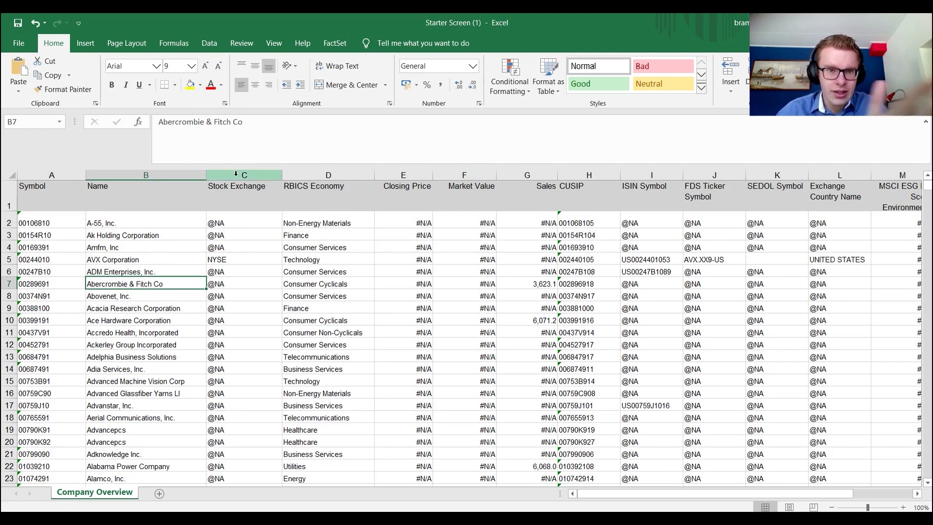
pyautogui.moveTo(236, 175); pyautogui.dragTo(793, 197)
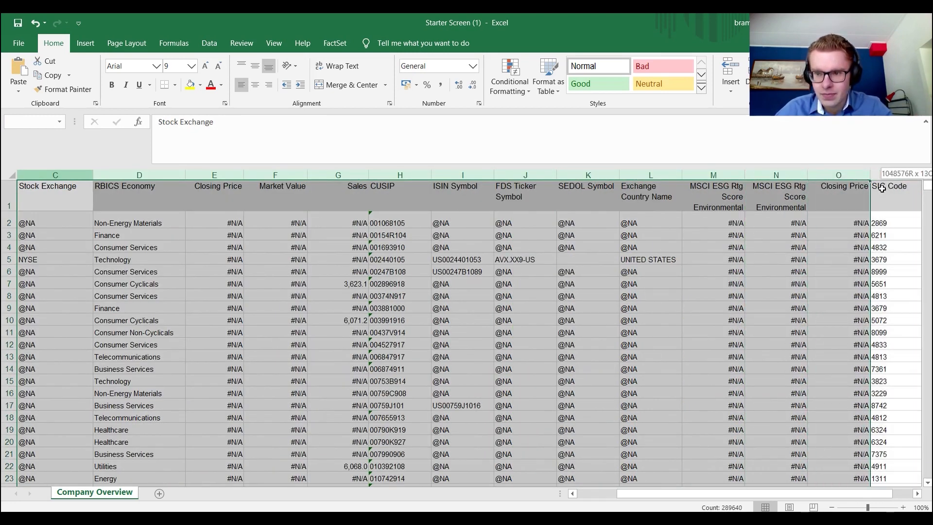
pyautogui.moveTo(792, 197); pyautogui.dragTo(796, 177)
pyautogui.rightClick(797, 177)
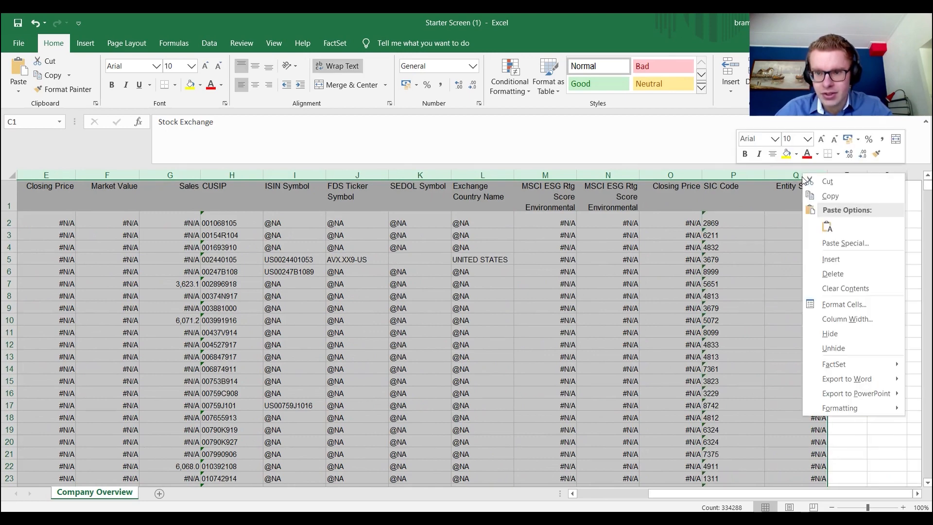
pyautogui.click(832, 274)
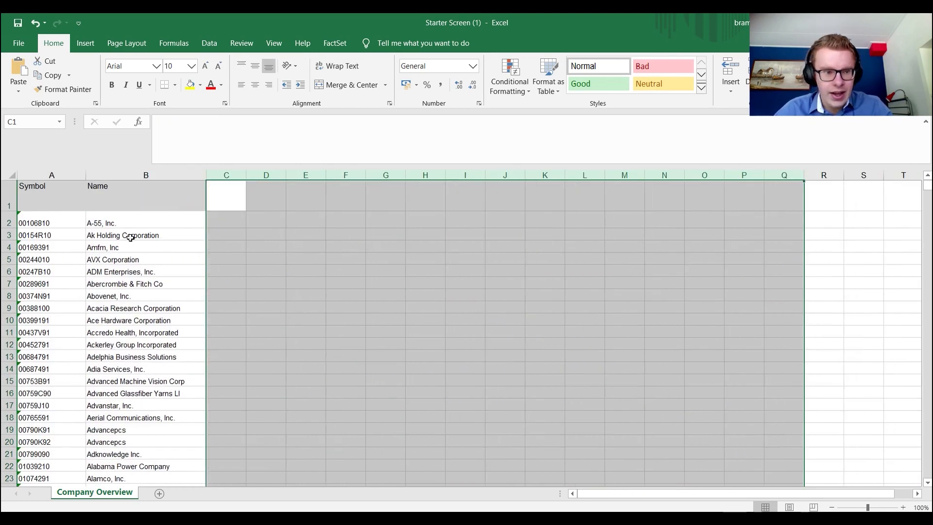
# - Shrink row 1 back to normal height and select cell A2
pyautogui.click(226, 220)
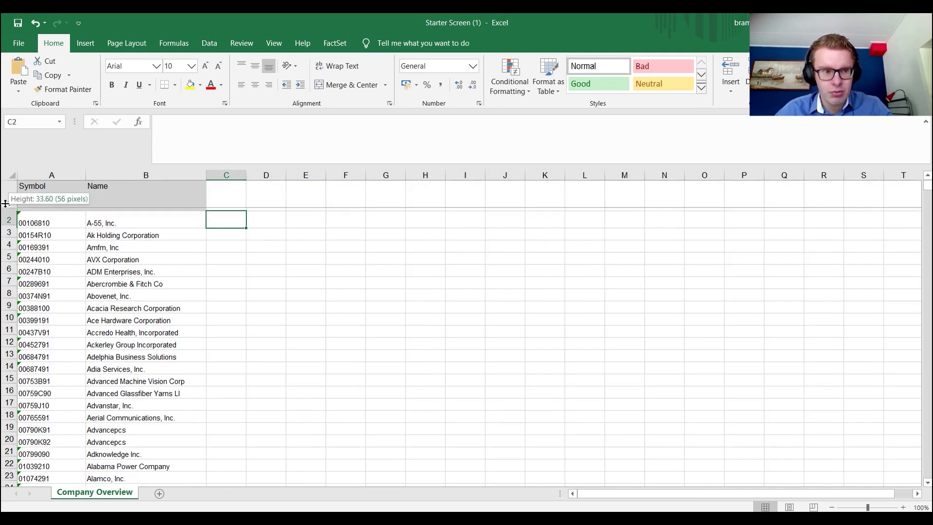
pyautogui.moveTo(10, 209); pyautogui.dragTo(10, 195)
pyautogui.click(33, 204)
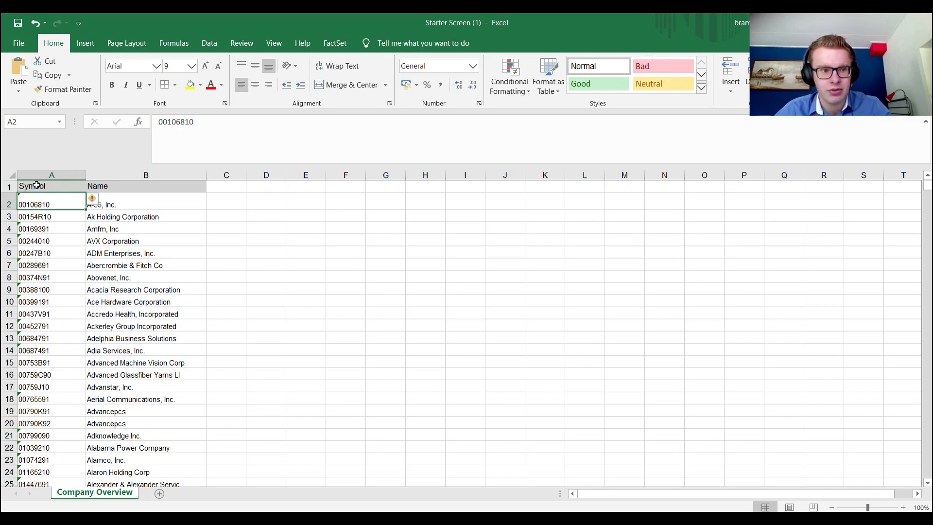
# - Enter the header TA_2000 in cell C1 after selecting the Symbol column
pyautogui.click(35, 186)
pyautogui.hotkey('ctrl', 'shift', 'Down')
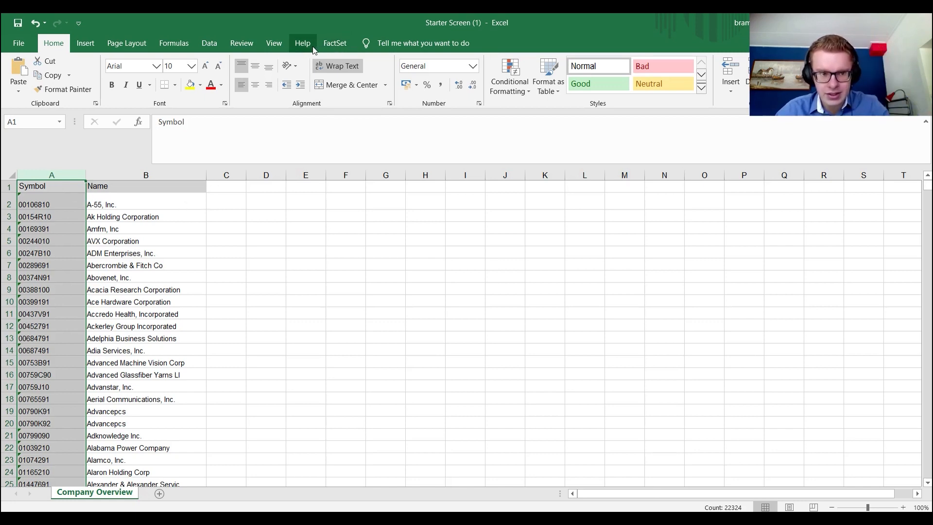
pyautogui.click(230, 184)
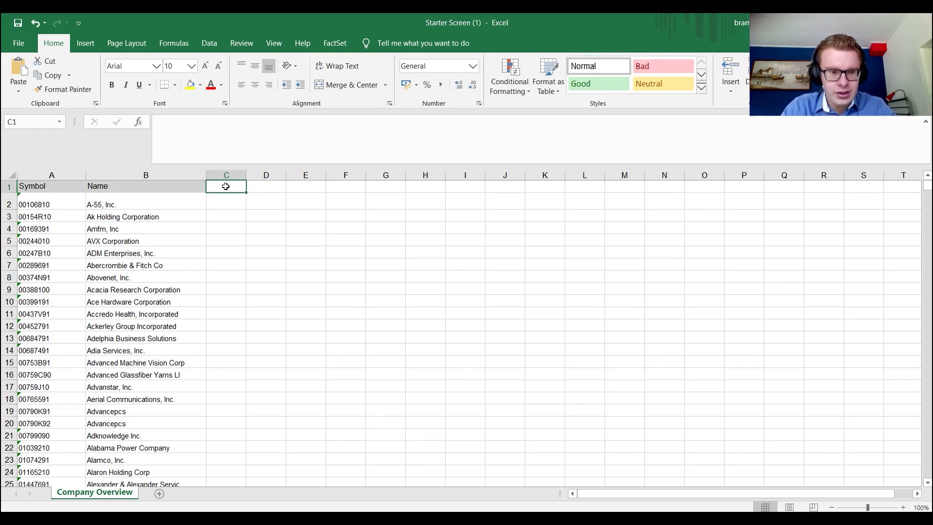
pyautogui.write('TAs')
pyautogui.write('_22')
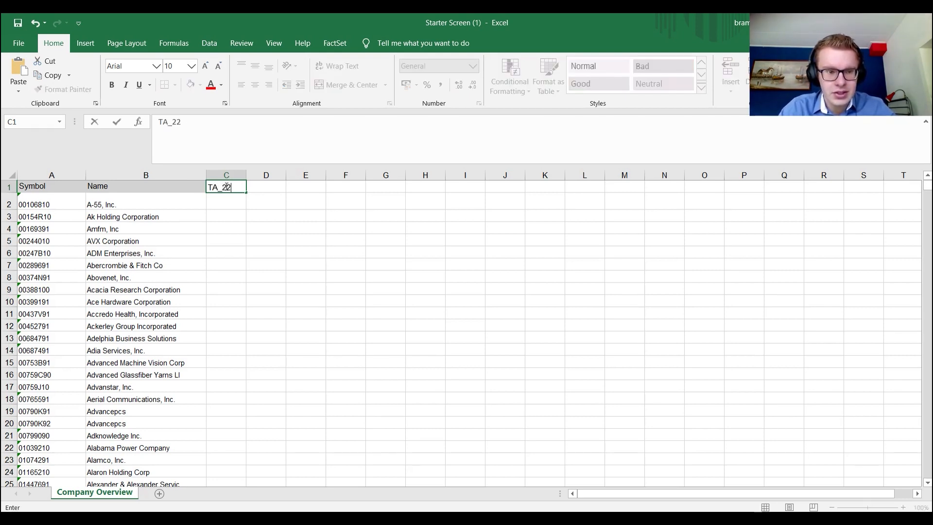
pyautogui.press('BackSpace')
pyautogui.press('BackSpace')
pyautogui.press('BackSpace')
pyautogui.write('000')
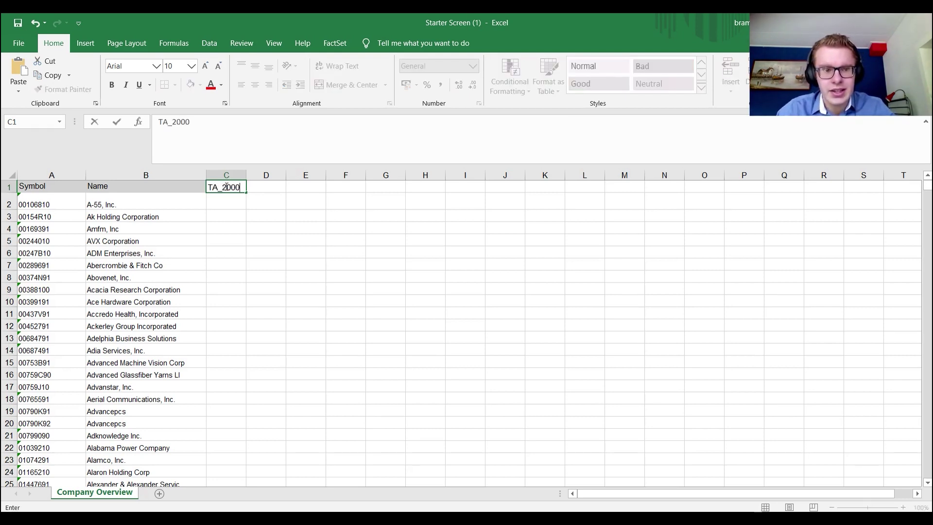
pyautogui.press('Return')
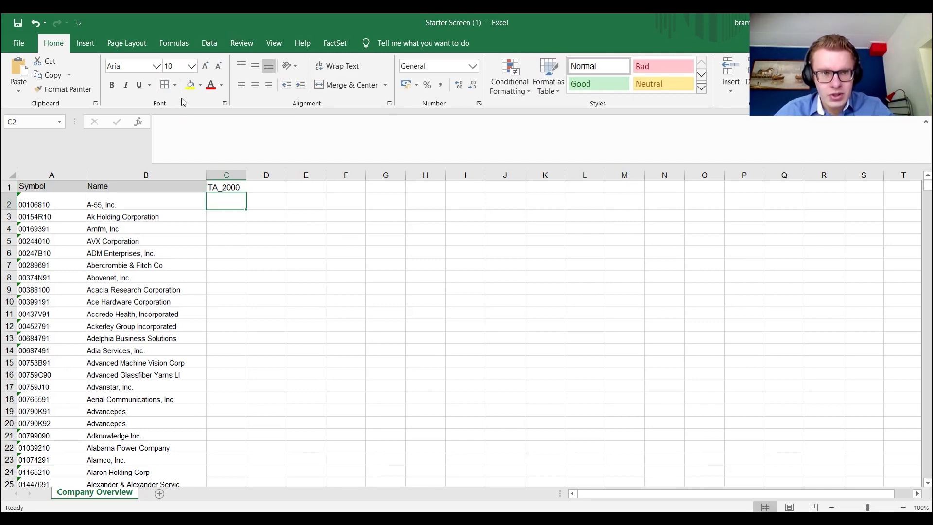
# - Show the FactSet ribbon commands and clear the TA_2000 header from C1
pyautogui.click(335, 43)
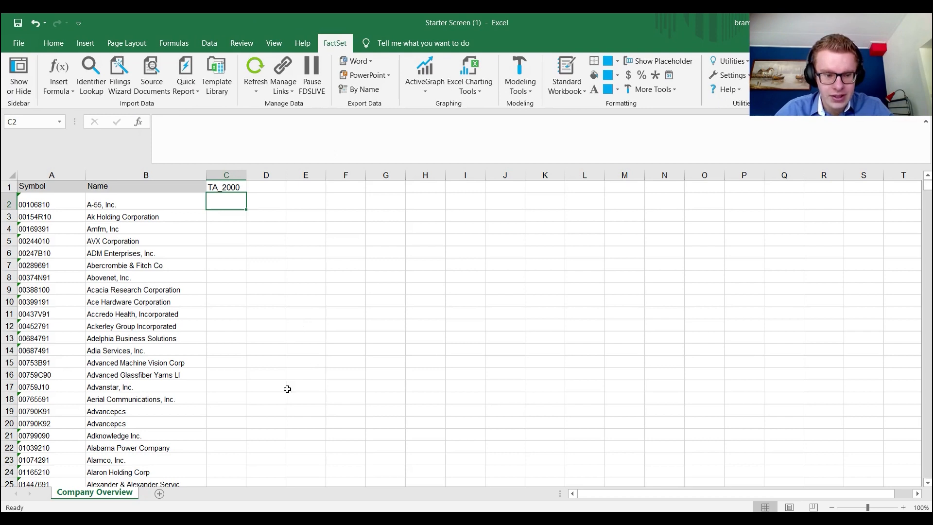
pyautogui.press('super')
pyautogui.write('fact')
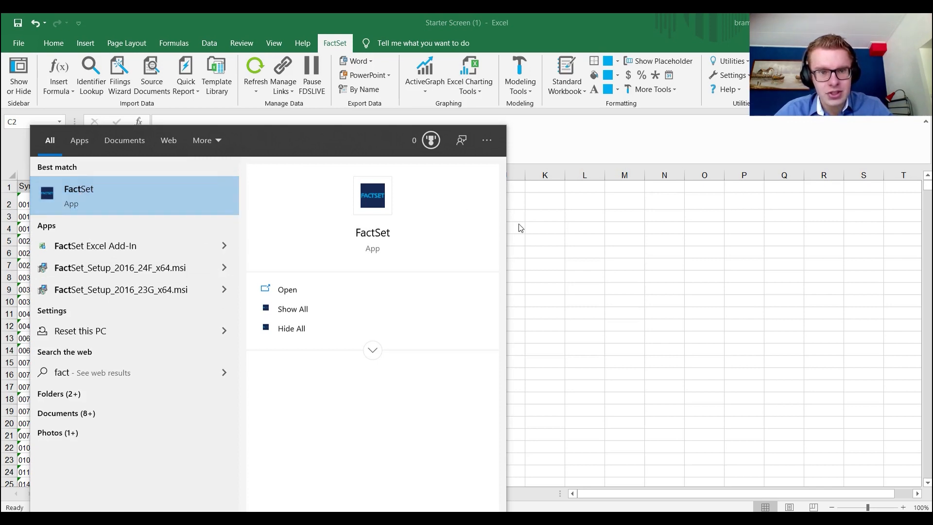
pyautogui.click(538, 242)
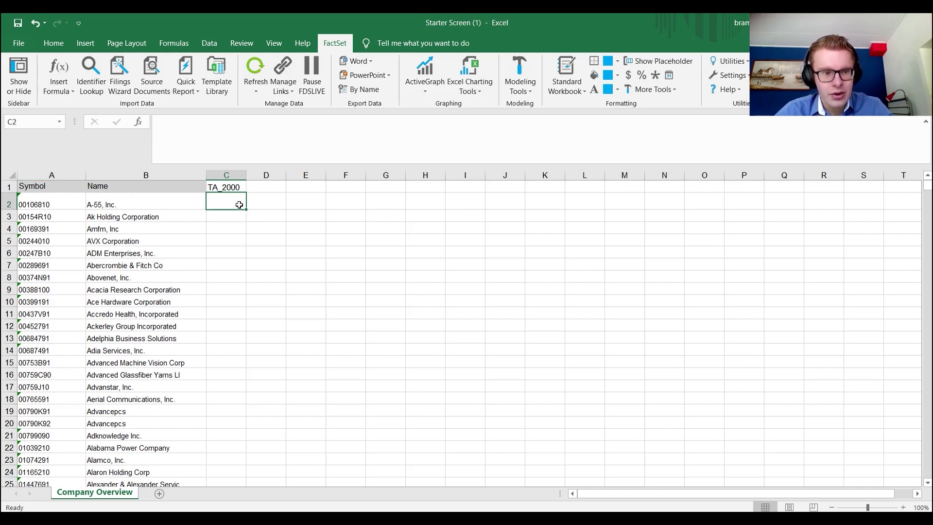
pyautogui.click(236, 187)
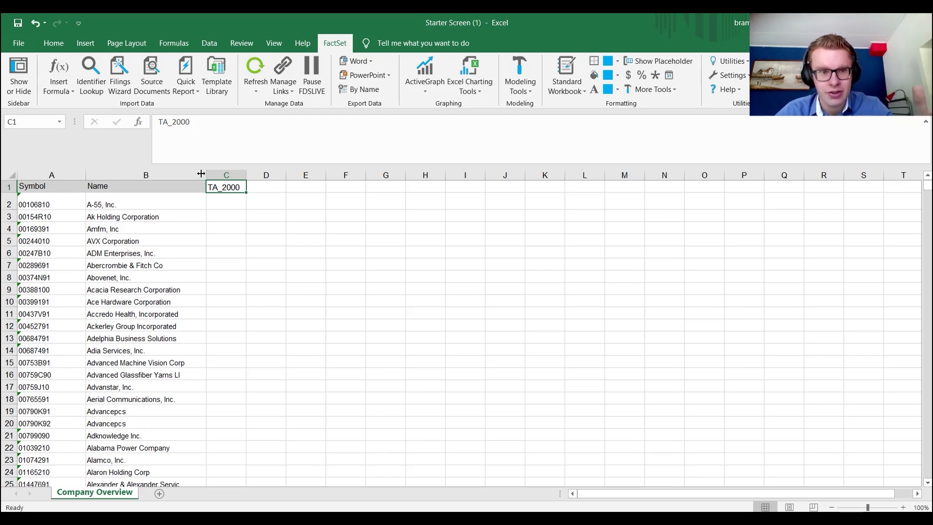
pyautogui.press('Delete')
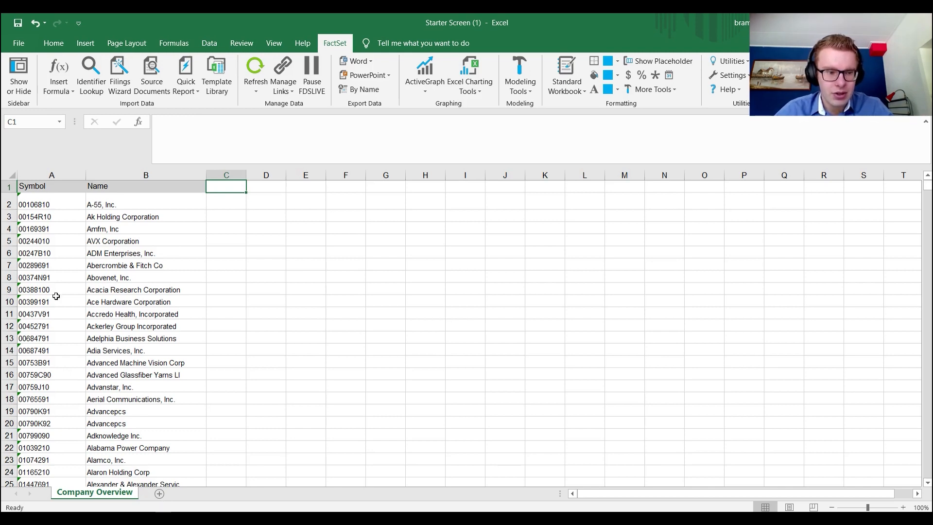
# - Add a blank Sheet1 and launch the FactSet Identifier Lookup from it
pyautogui.click(159, 495)
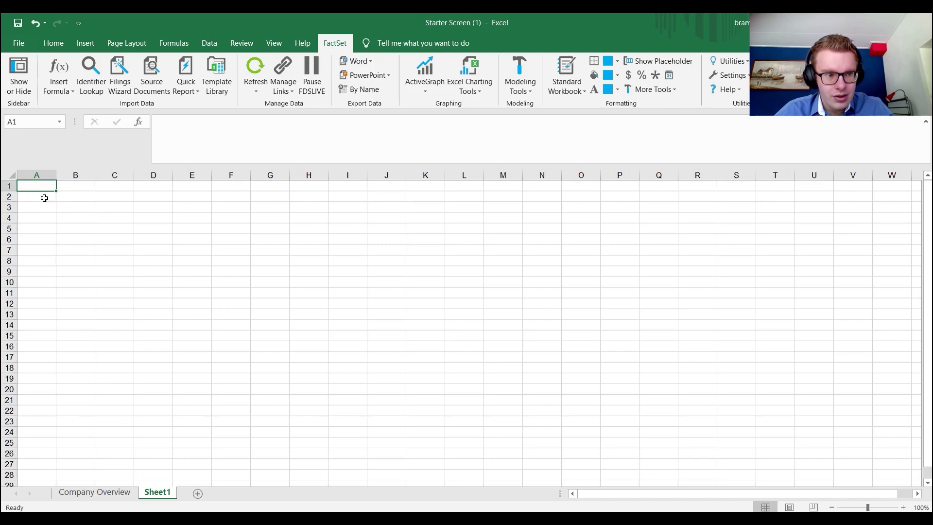
pyautogui.click(44, 199)
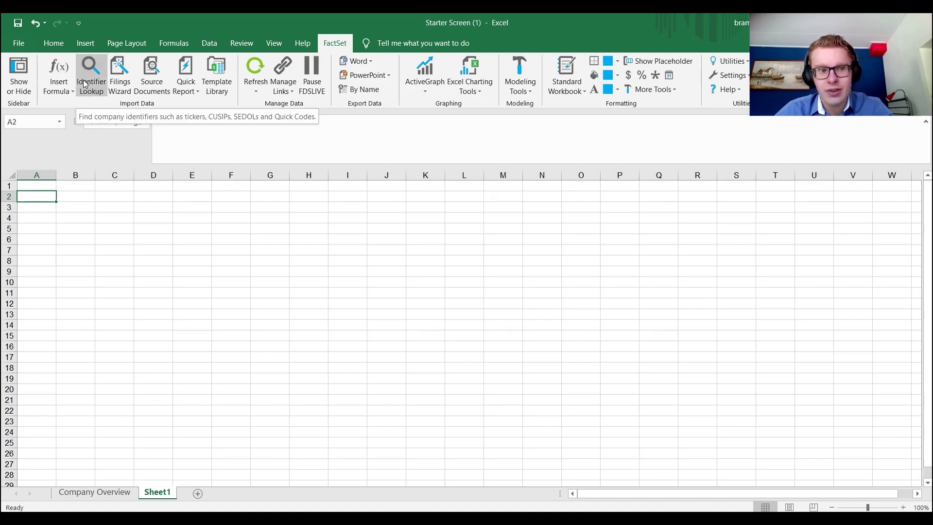
pyautogui.click(94, 492)
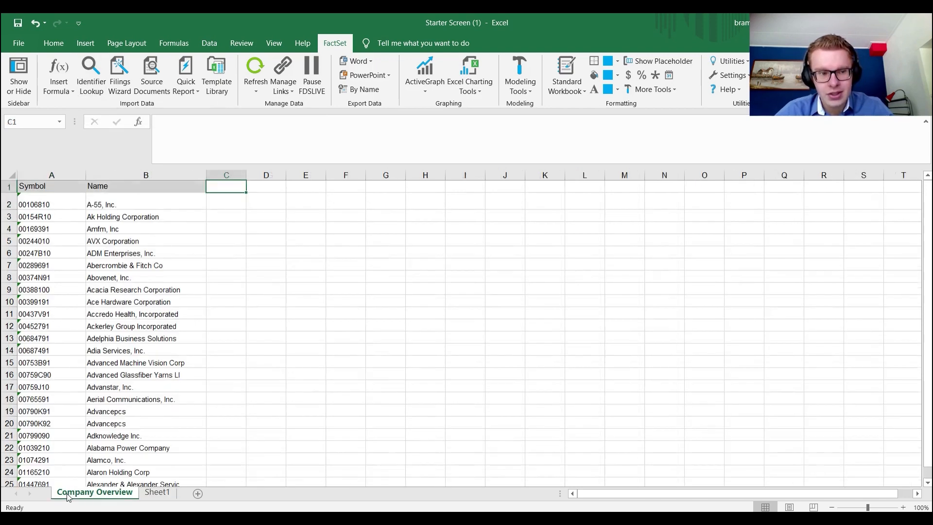
pyautogui.moveTo(51, 217); pyautogui.dragTo(52, 350)
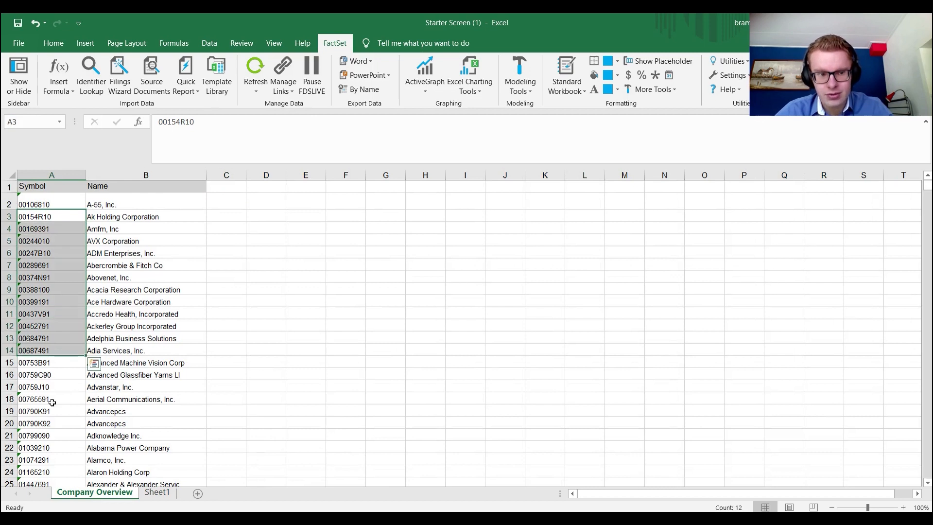
pyautogui.click(157, 492)
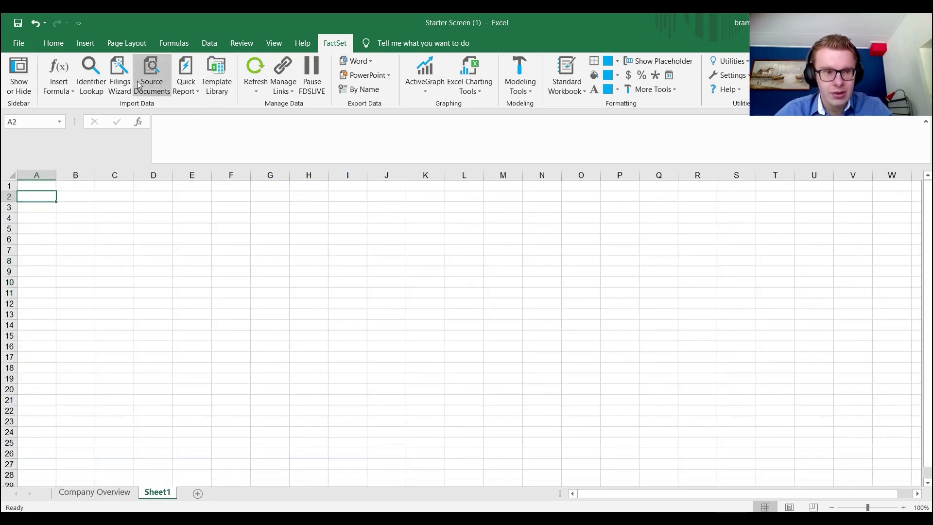
pyautogui.click(91, 88)
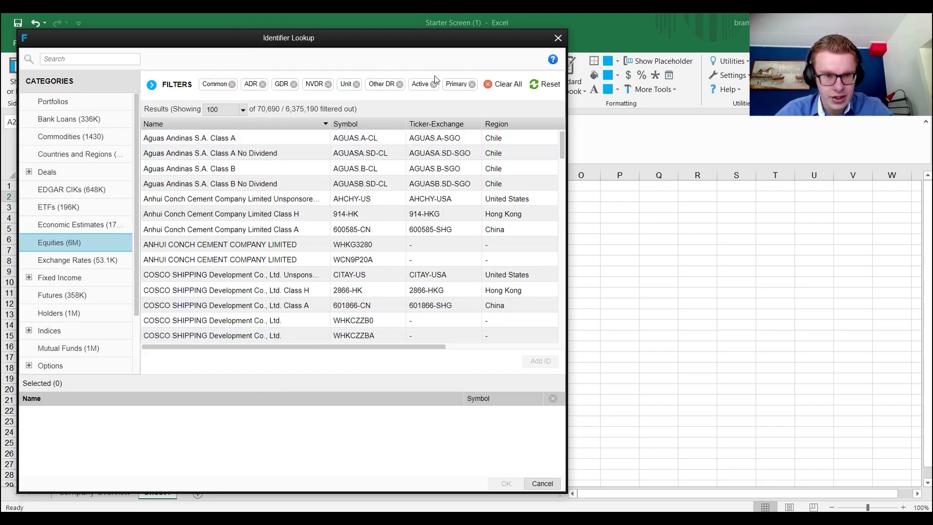
# - Remove the ADR, GDR, NVDR, Unit and Other DR filters, leaving Common, Active and Primary
pyautogui.click(263, 84)
pyautogui.click(265, 84)
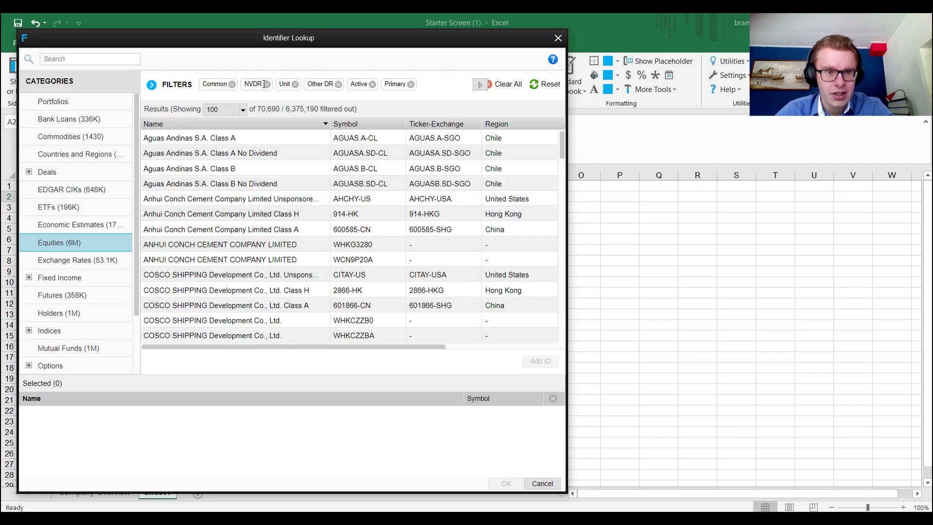
pyautogui.click(267, 83)
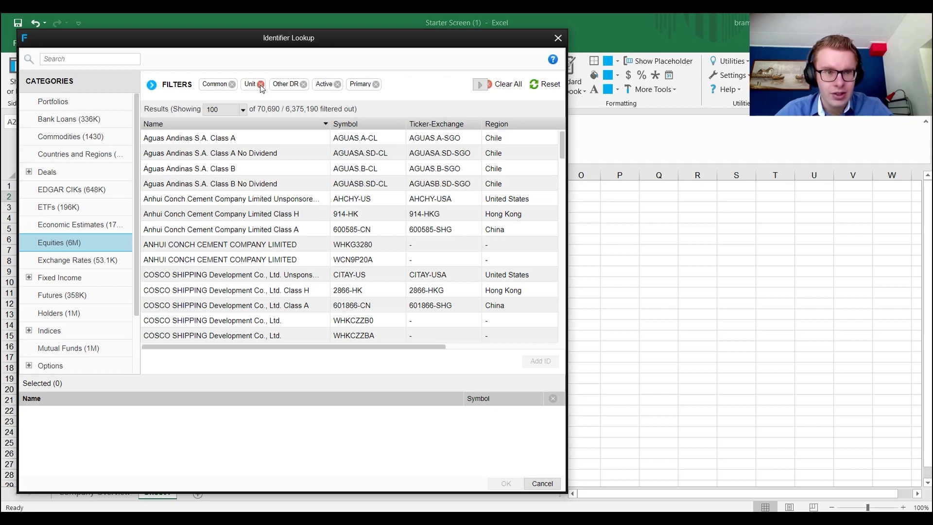
pyautogui.click(261, 84)
pyautogui.click(275, 84)
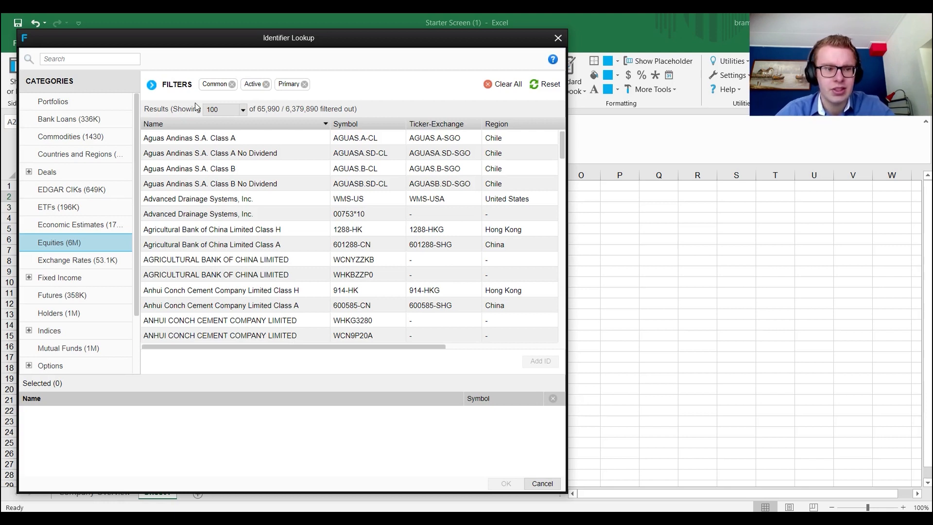
# - Search and add IBM, Apple Inc. and Alcor Micro Corp. to the chosen identifiers
pyautogui.click(86, 60)
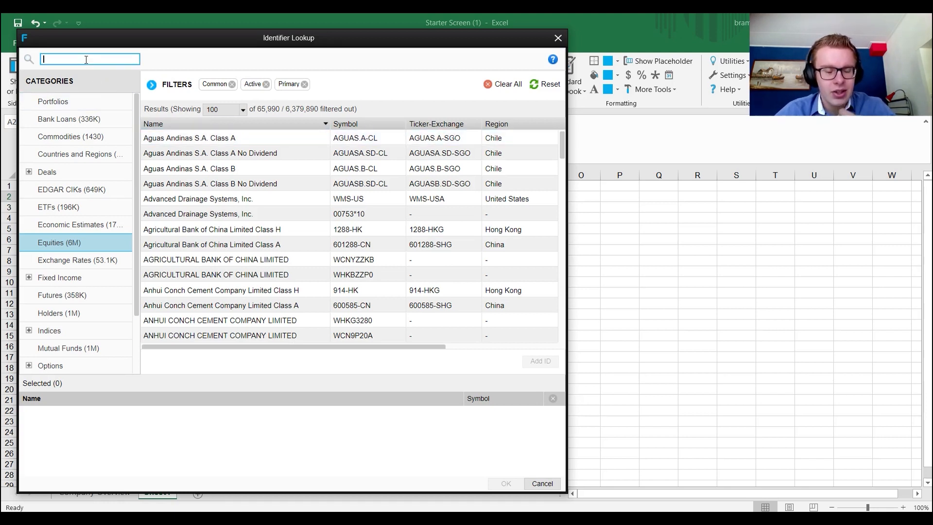
pyautogui.write('ap')
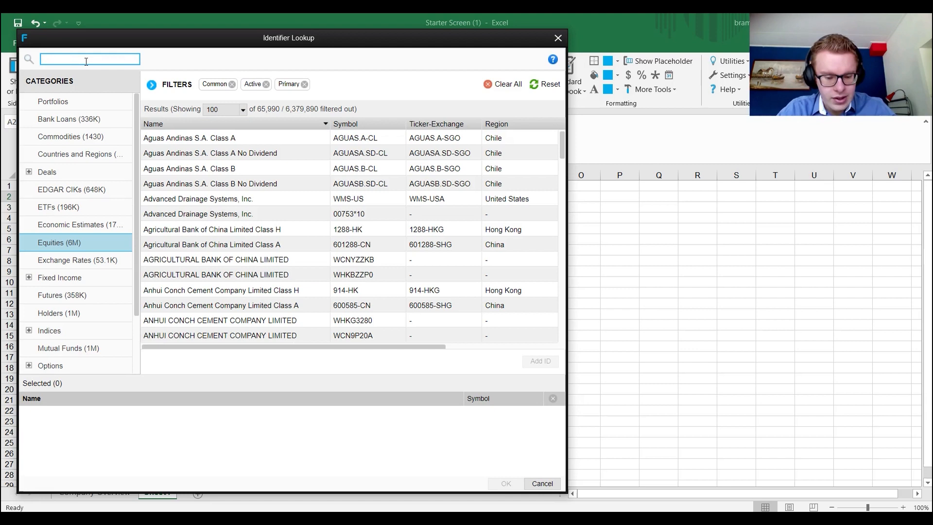
pyautogui.write('ibm')
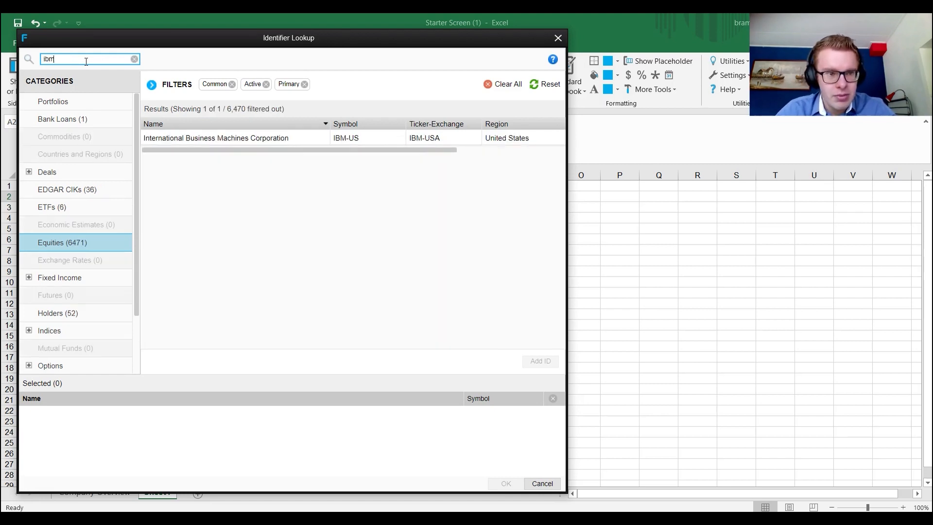
pyautogui.click(202, 139)
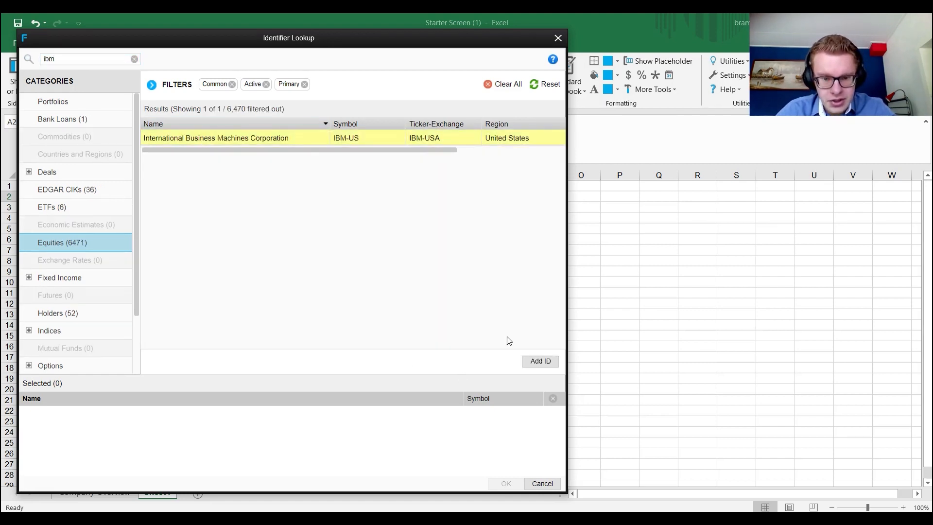
pyautogui.click(540, 361)
pyautogui.doubleClick(70, 60)
pyautogui.write('apple')
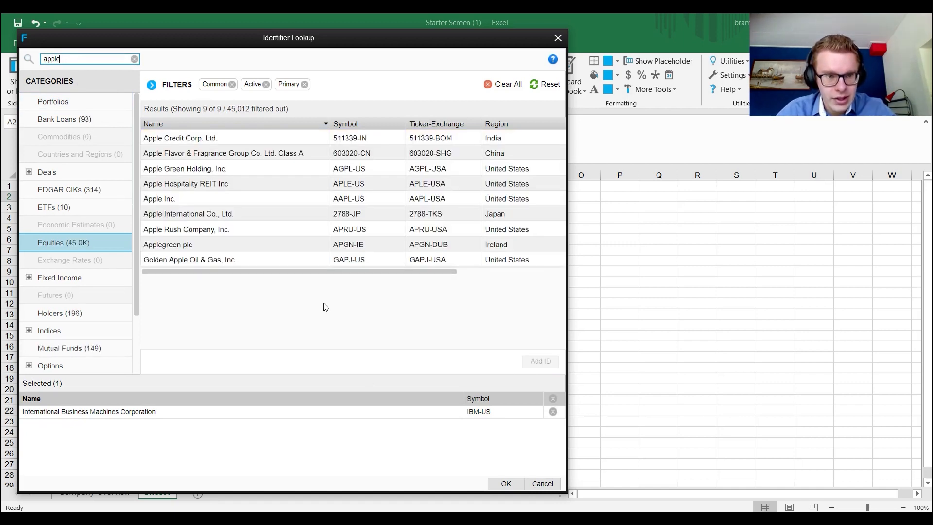
pyautogui.click(325, 200)
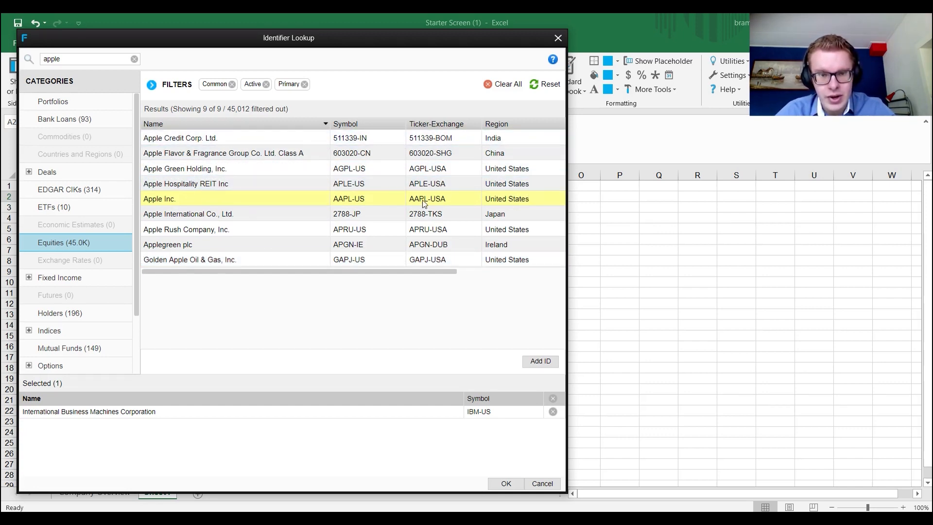
pyautogui.click(540, 361)
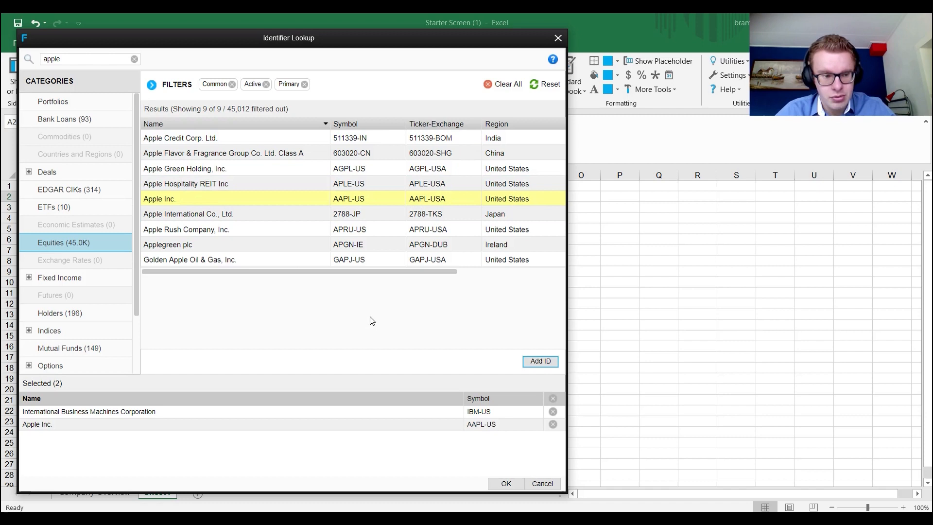
pyautogui.doubleClick(55, 59)
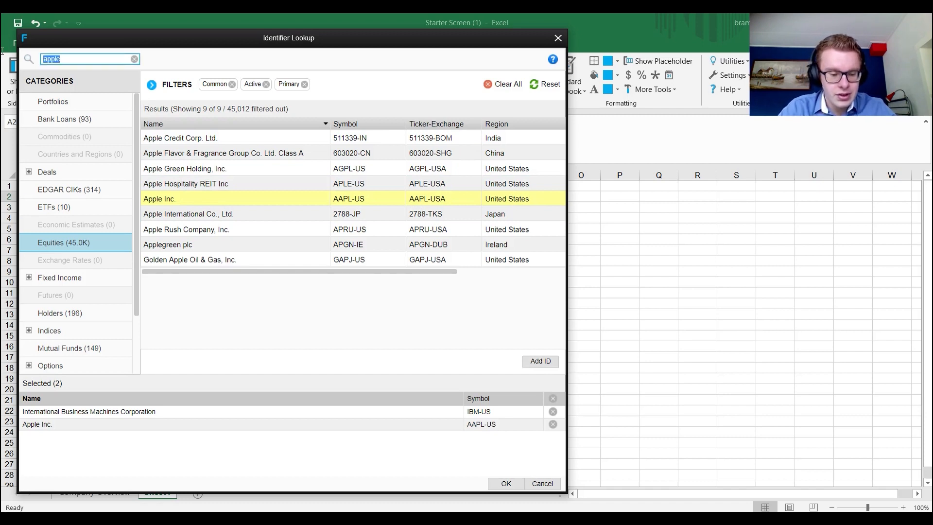
pyautogui.write('micros')
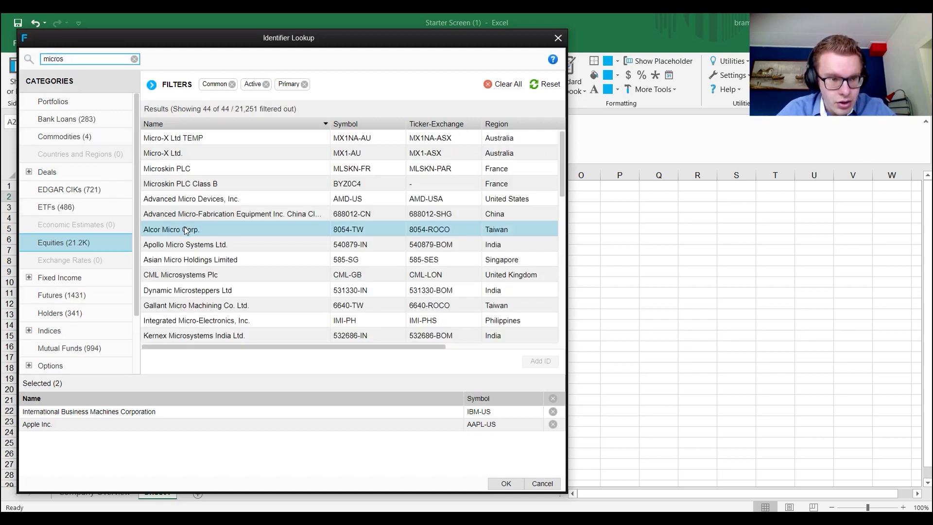
pyautogui.click(241, 229)
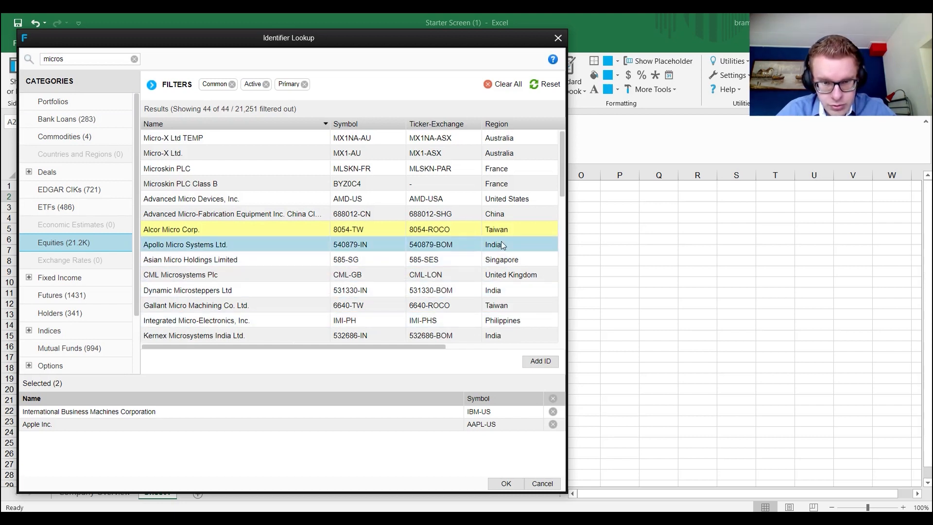
pyautogui.click(540, 361)
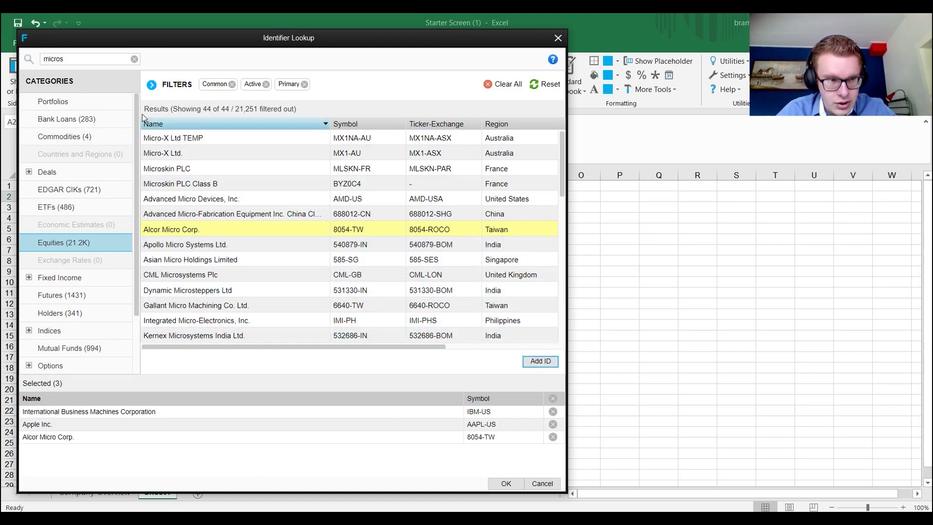
# - Add United States Steel and Boeing, then insert all five symbols into A2:A6
pyautogui.hotkey('ctrl', 'a')
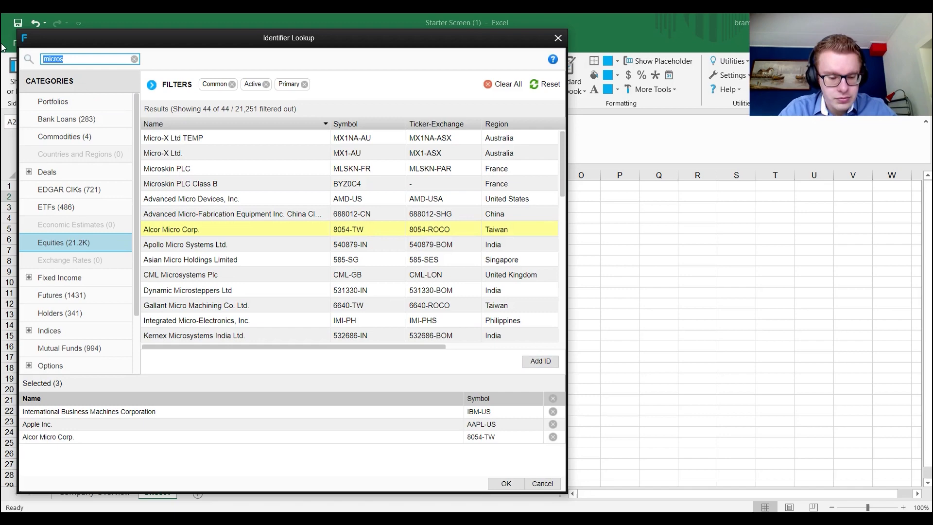
pyautogui.write('x')
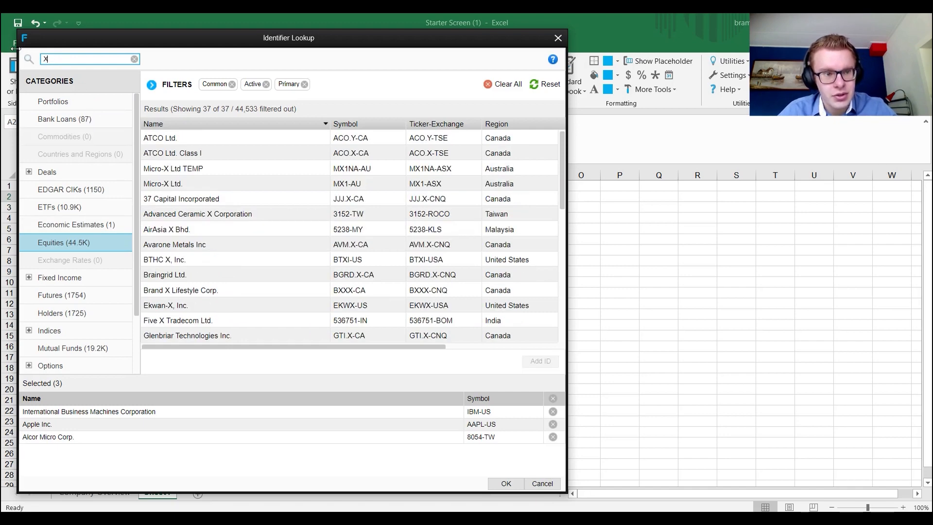
pyautogui.scroll(-5, 240, 221)
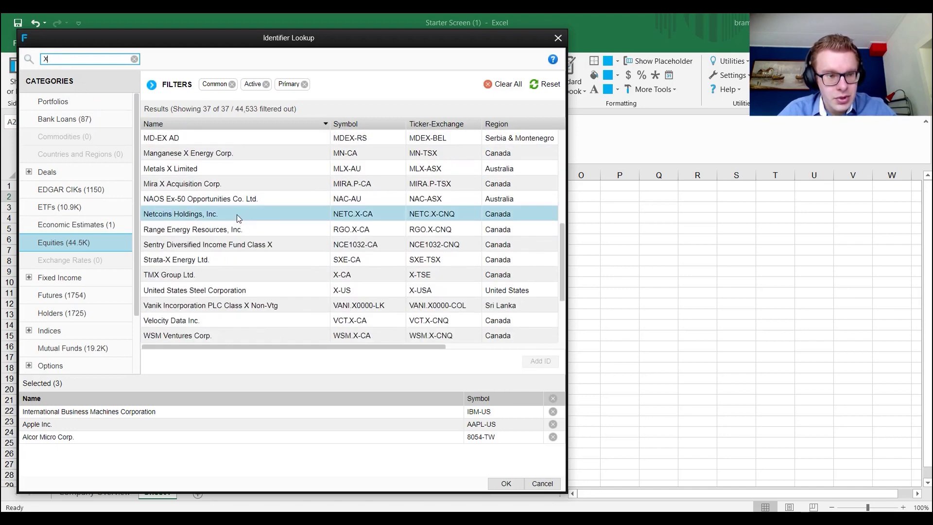
pyautogui.scroll(-3, 236, 214)
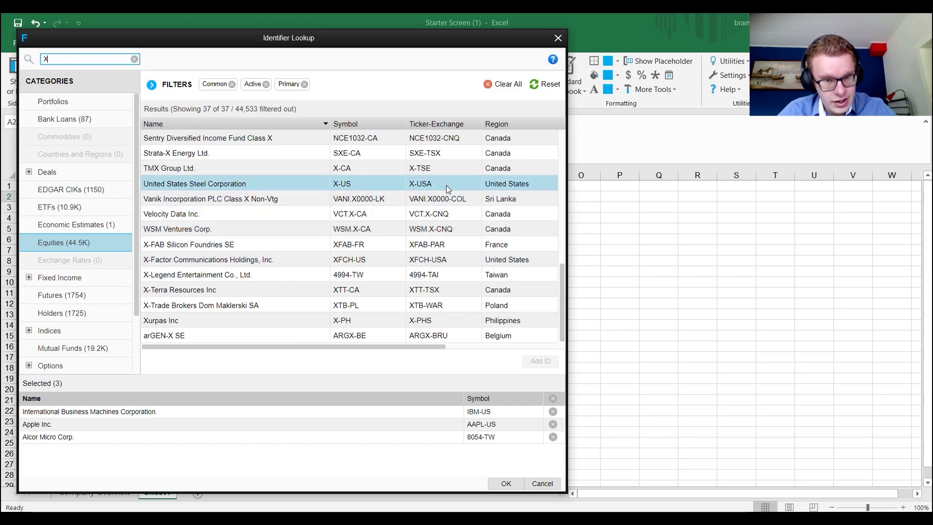
pyautogui.scroll(8, 271, 156)
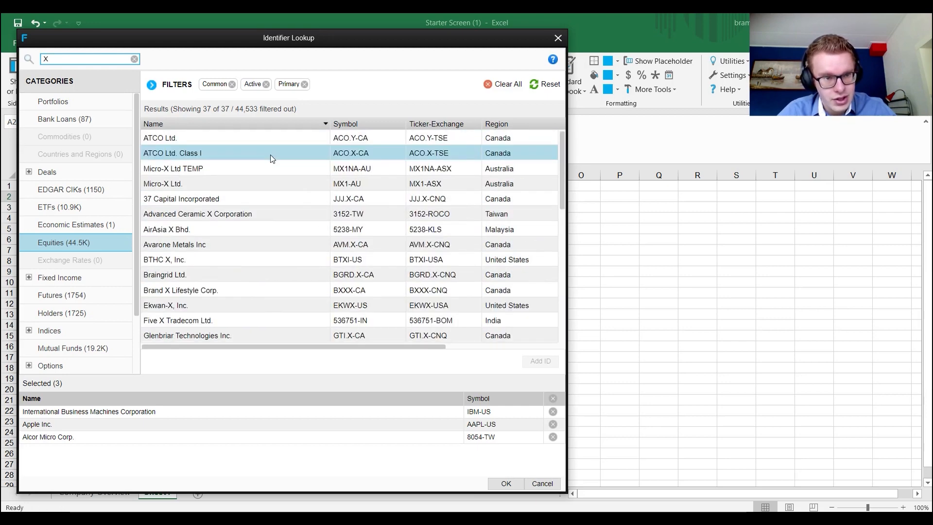
pyautogui.scroll(-8, 271, 157)
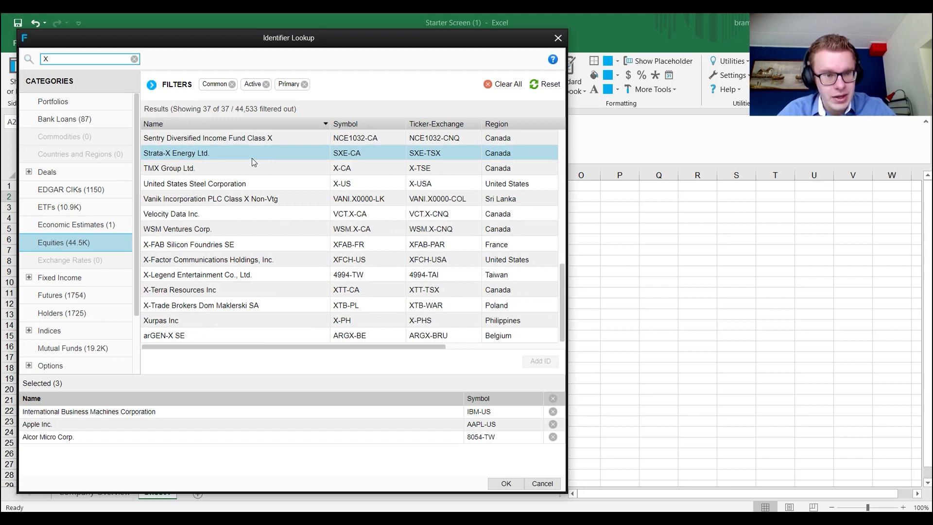
pyautogui.click(423, 184)
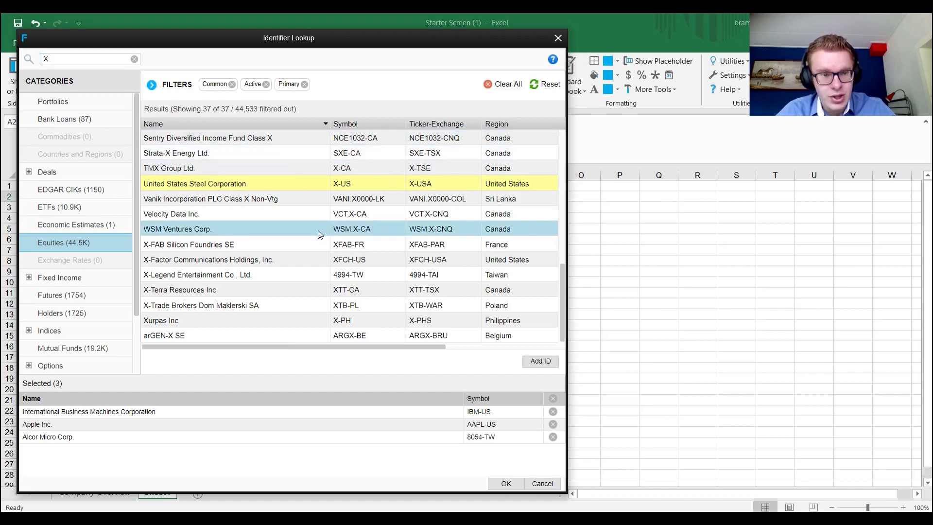
pyautogui.scroll(3, 242, 218)
pyautogui.scroll(-3, 243, 217)
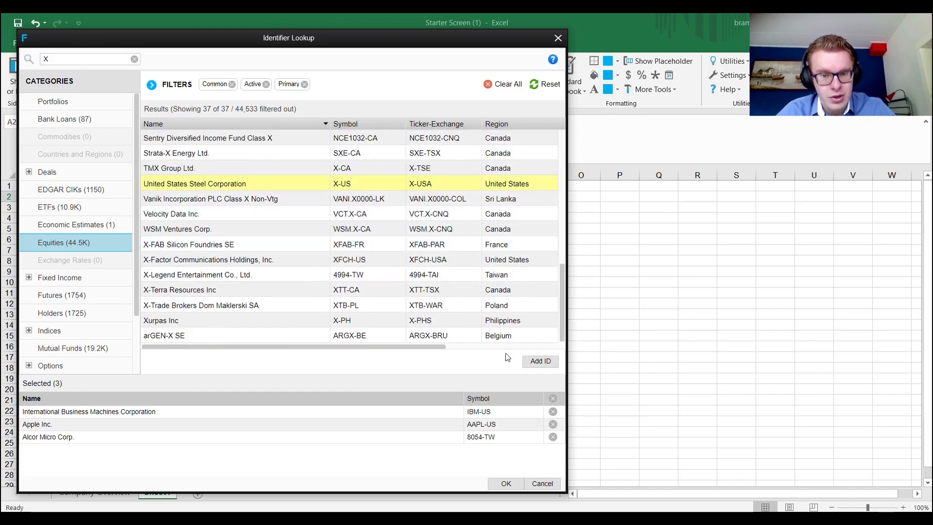
pyautogui.click(540, 360)
pyautogui.doubleClick(45, 59)
pyautogui.write('boein')
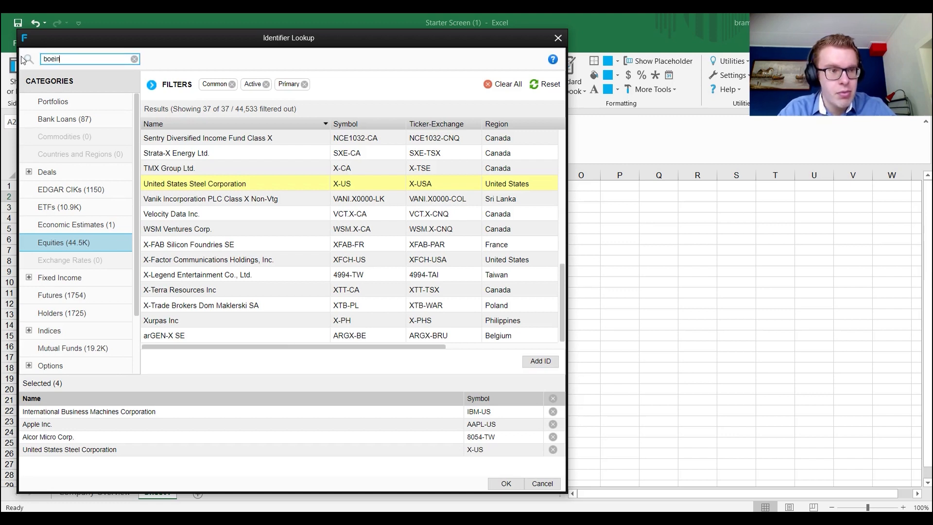
pyautogui.write('g')
pyautogui.click(201, 141)
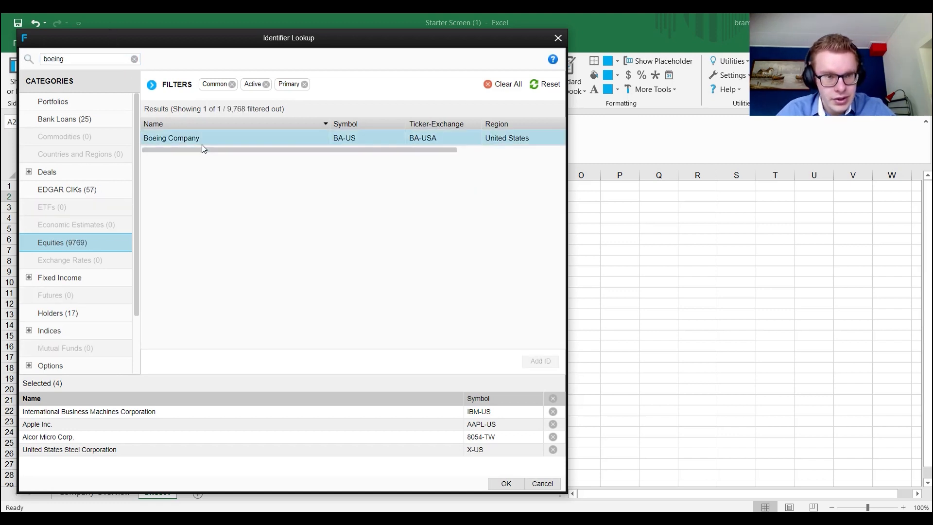
pyautogui.click(213, 139)
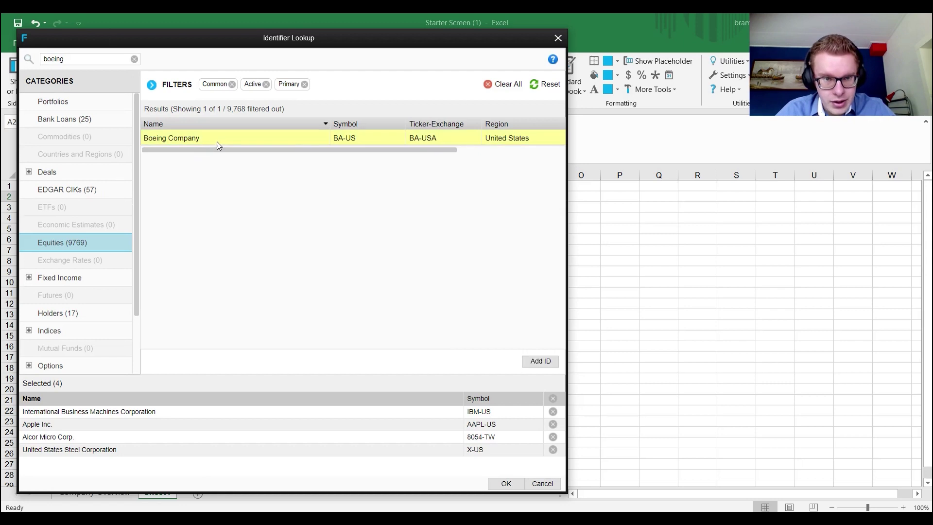
pyautogui.click(540, 361)
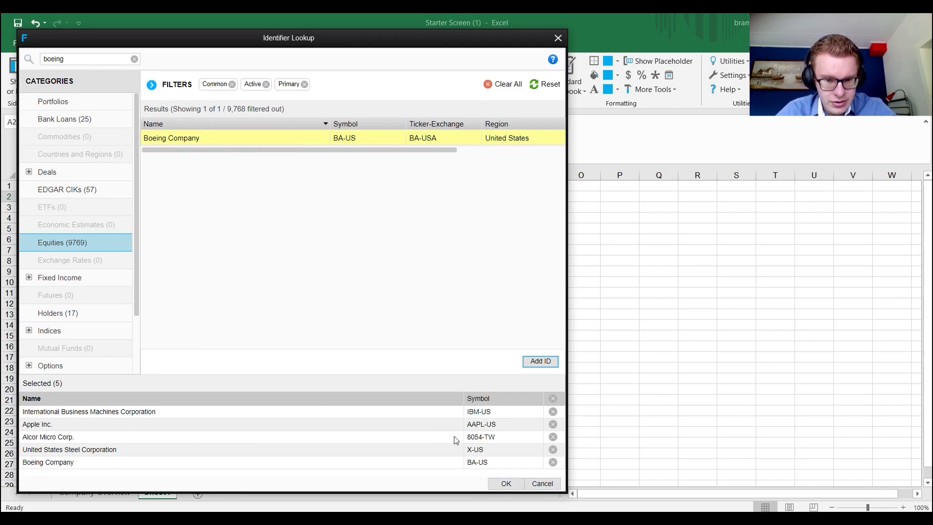
pyautogui.click(505, 485)
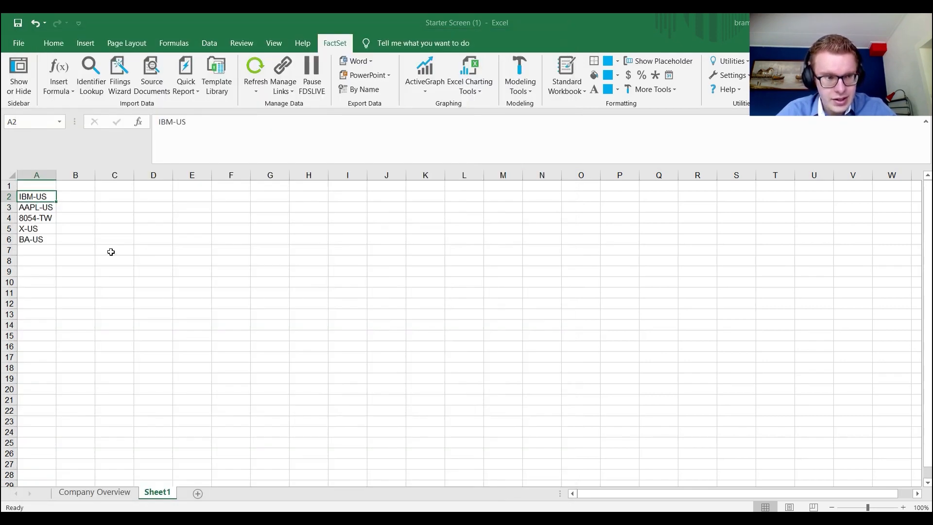
# - Select cell B2 beside the symbols and show the FactSet Sidebar
pyautogui.click(67, 187)
pyautogui.click(73, 197)
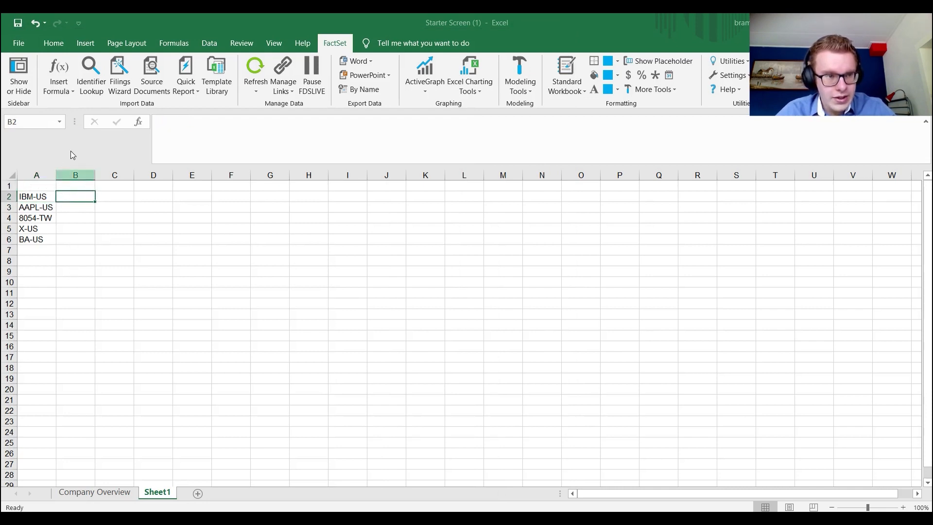
pyautogui.click(58, 71)
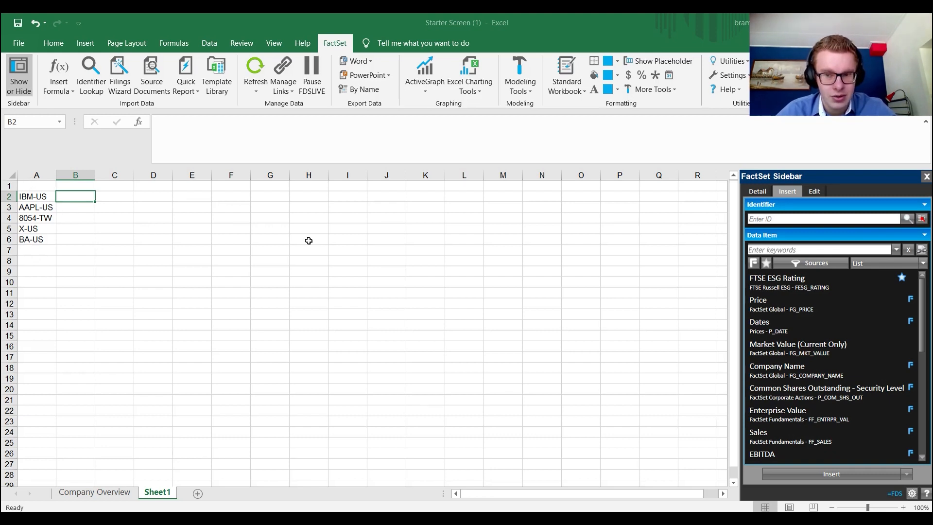
pyautogui.click(921, 219)
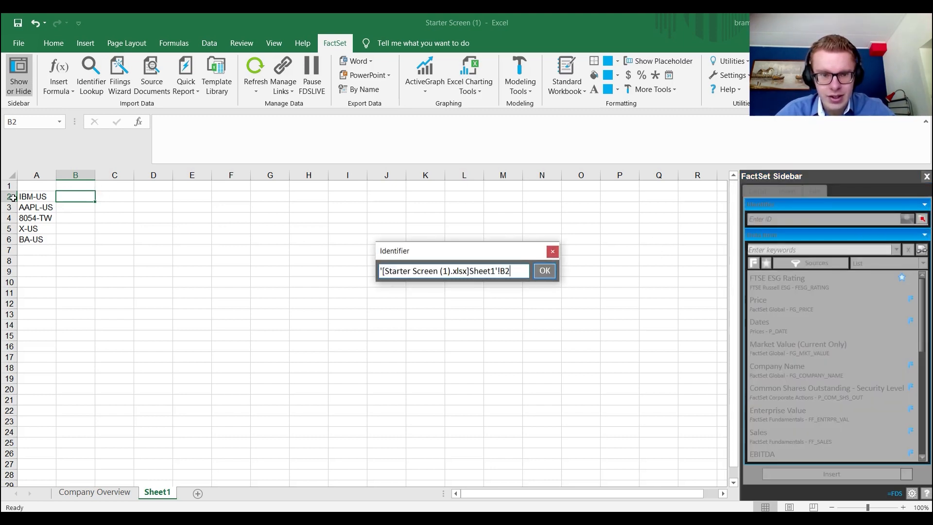
pyautogui.click(33, 196)
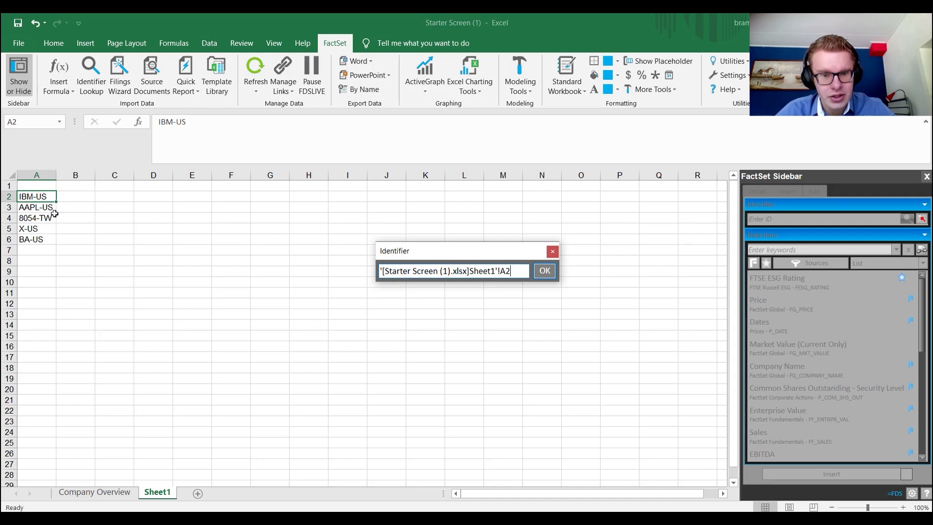
pyautogui.click(546, 271)
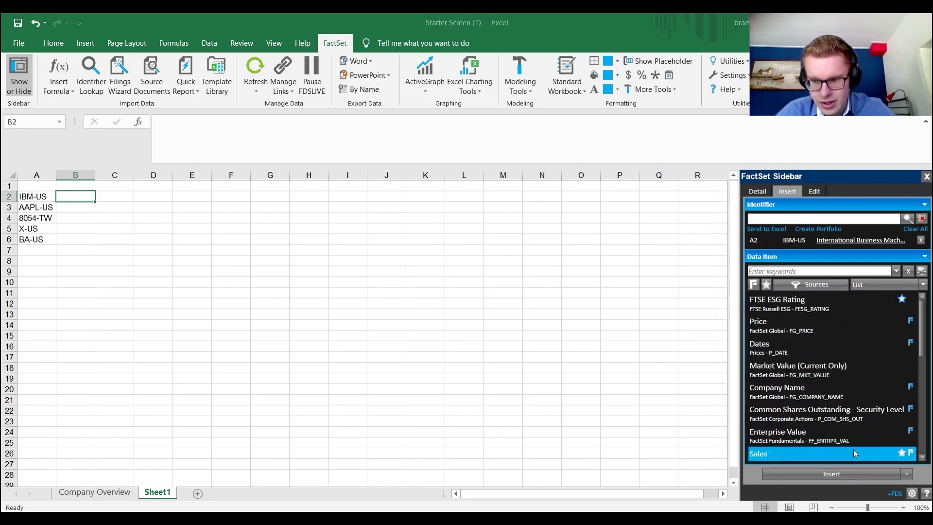
pyautogui.click(903, 301)
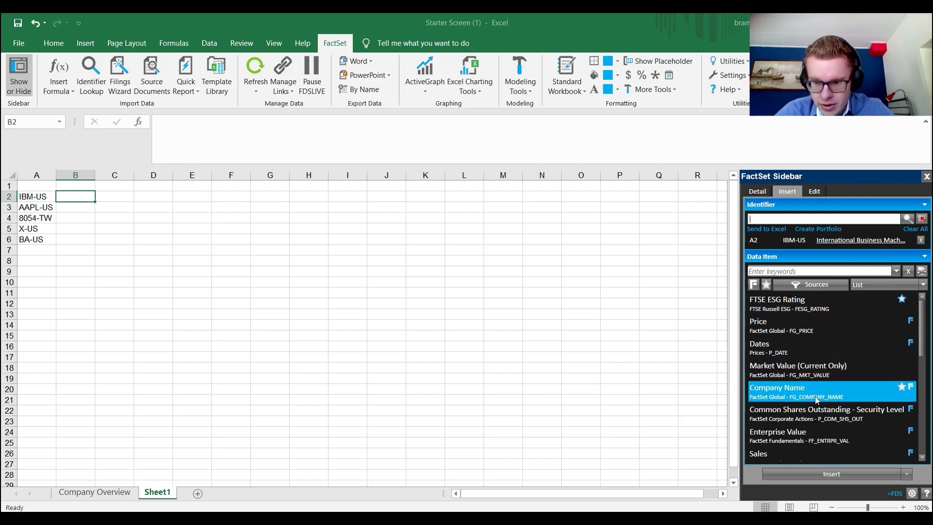
pyautogui.scroll(-5, 816, 399)
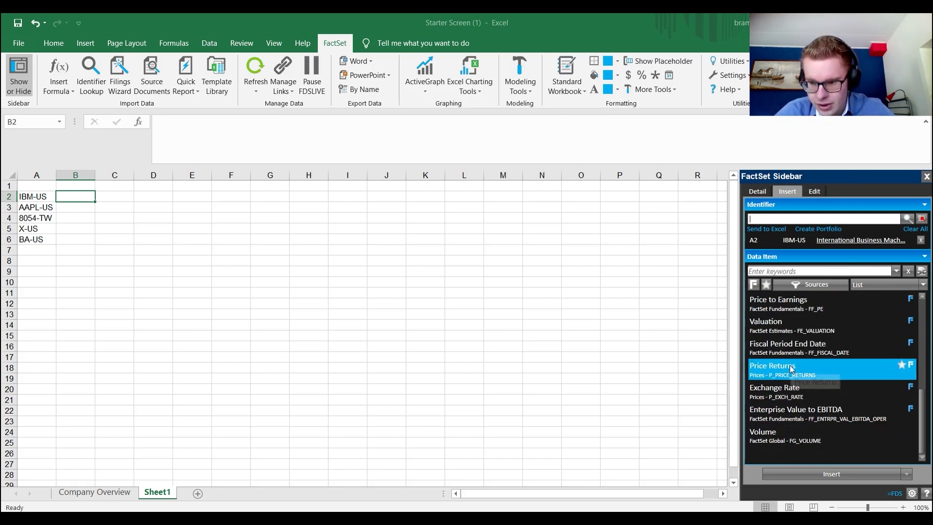
pyautogui.scroll(3, 791, 368)
pyautogui.scroll(-3, 791, 368)
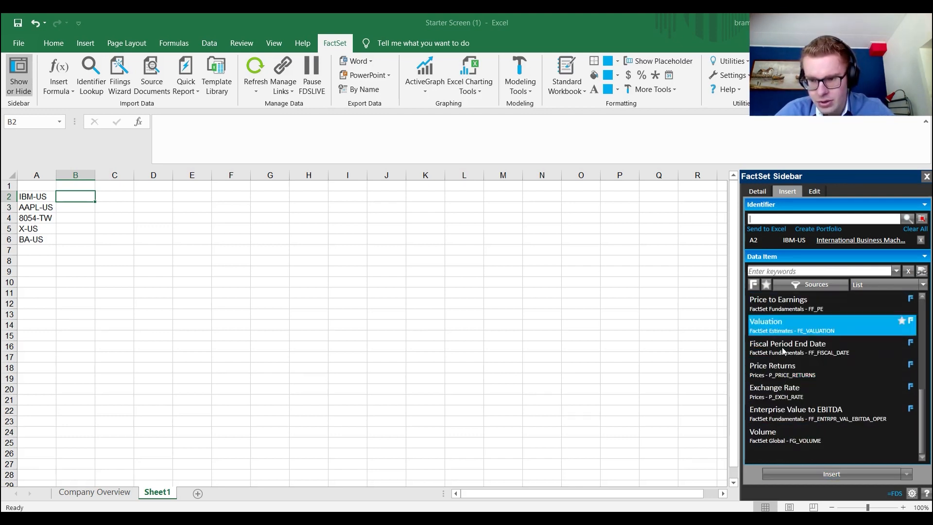
pyautogui.scroll(5, 782, 350)
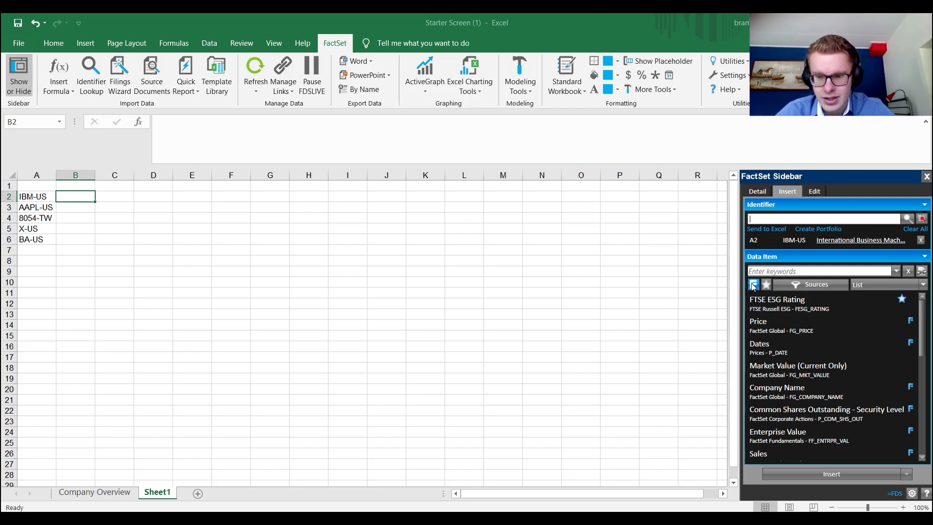
# - Toggle the FactSet source filter and arrange data item results with Group by Source
pyautogui.click(753, 285)
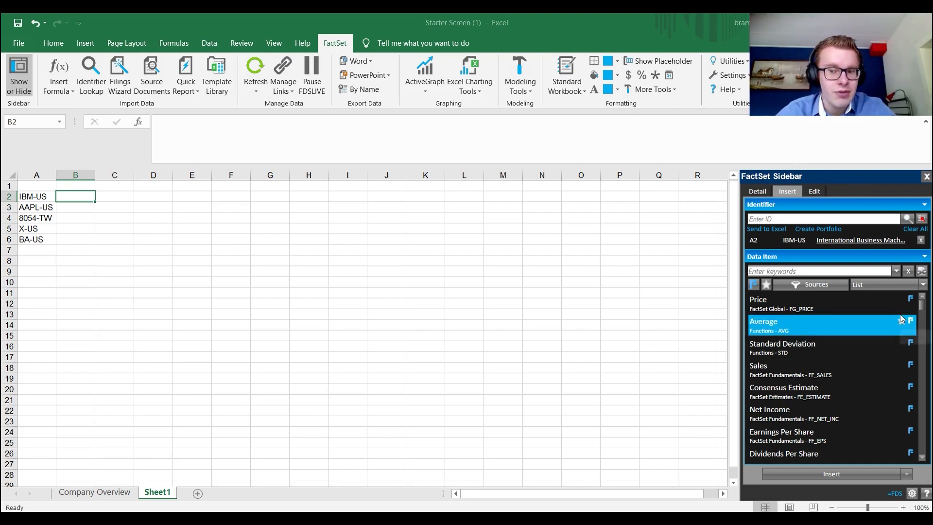
pyautogui.click(817, 284)
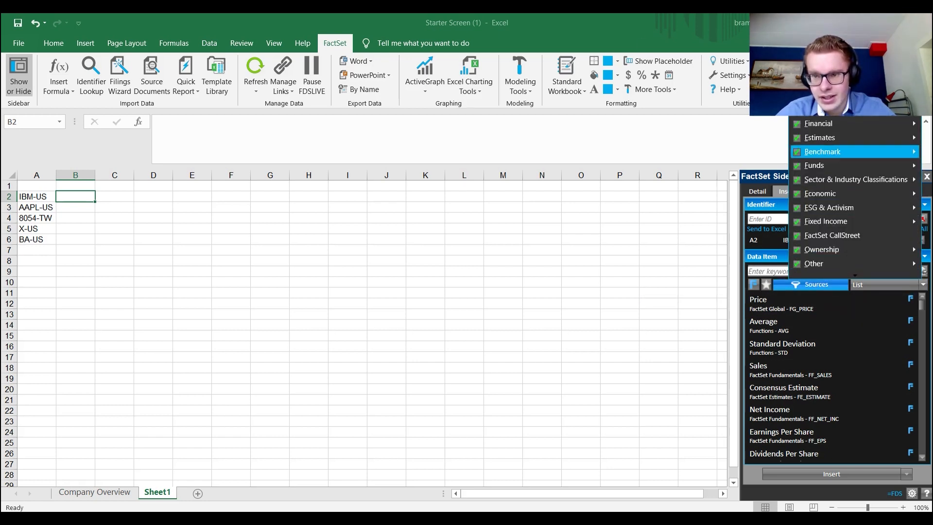
pyautogui.scroll(-1, 821, 243)
pyautogui.scroll(-1, 795, 191)
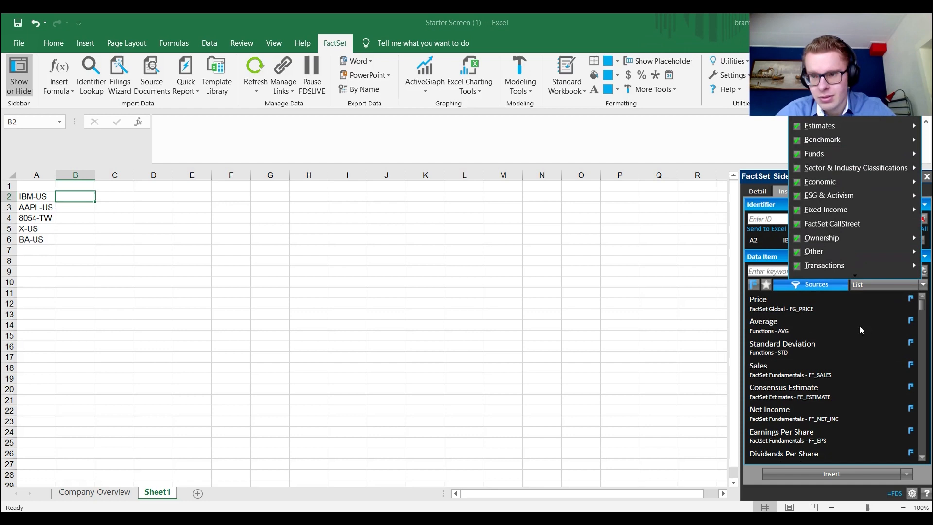
pyautogui.click(877, 284)
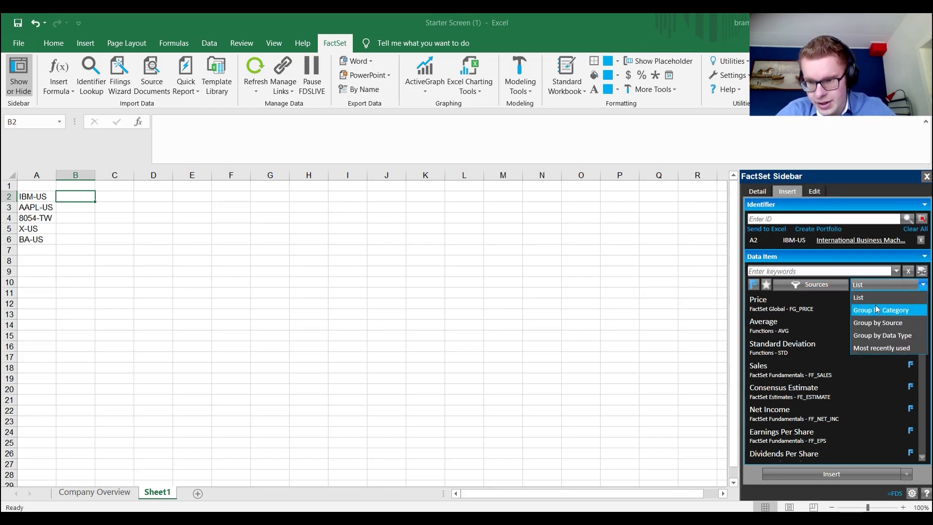
pyautogui.click(877, 323)
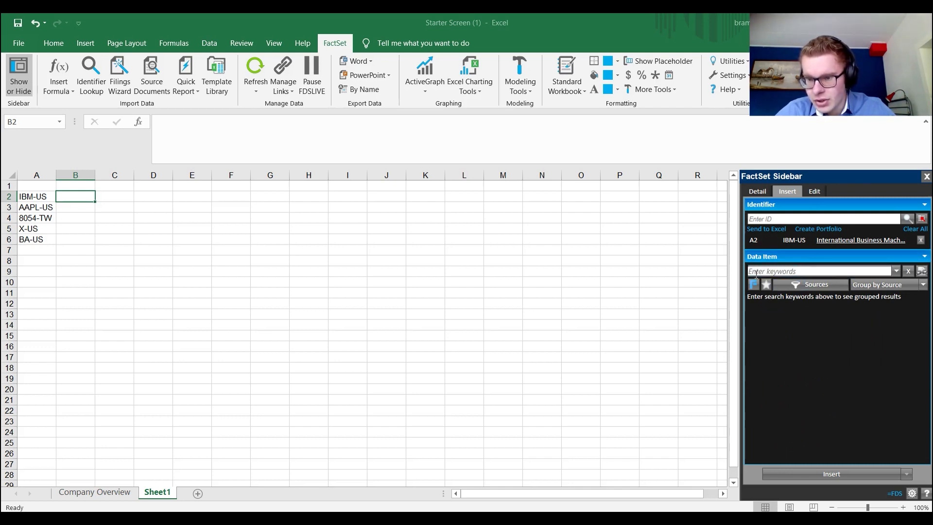
# - Search data items for 'assets' and toggle between all sources and FactSet-only results
pyautogui.click(781, 272)
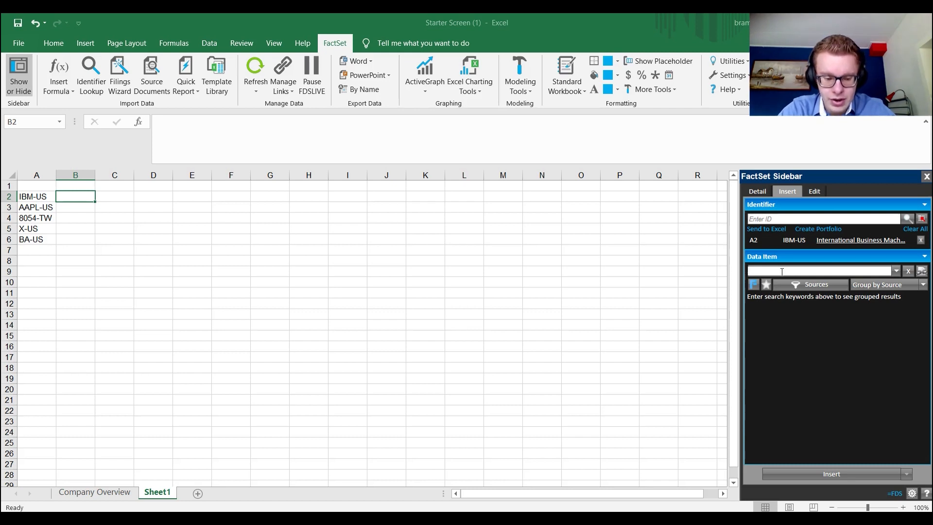
pyautogui.write('assets')
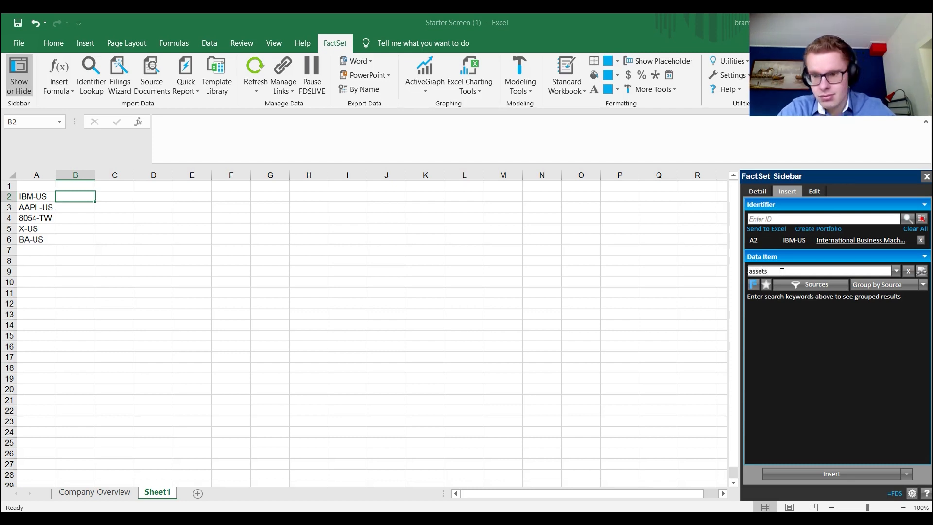
pyautogui.press('Return')
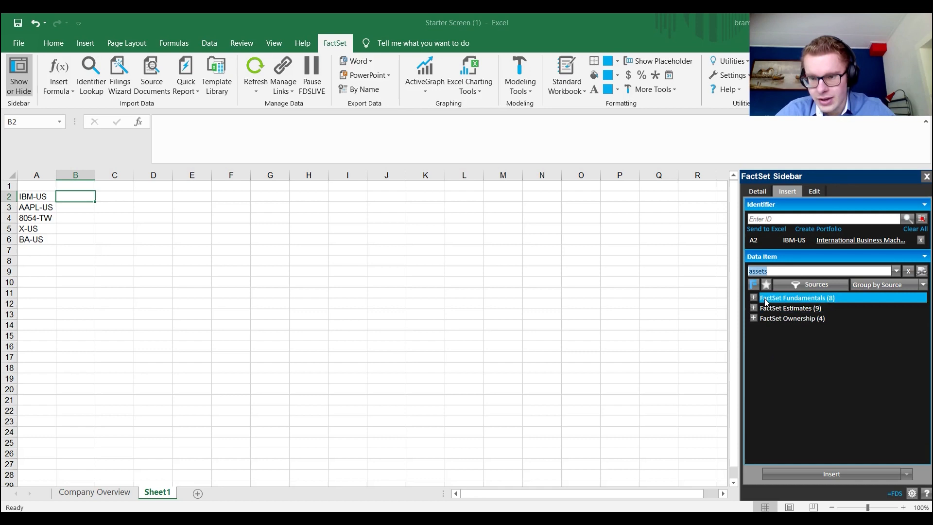
pyautogui.click(754, 284)
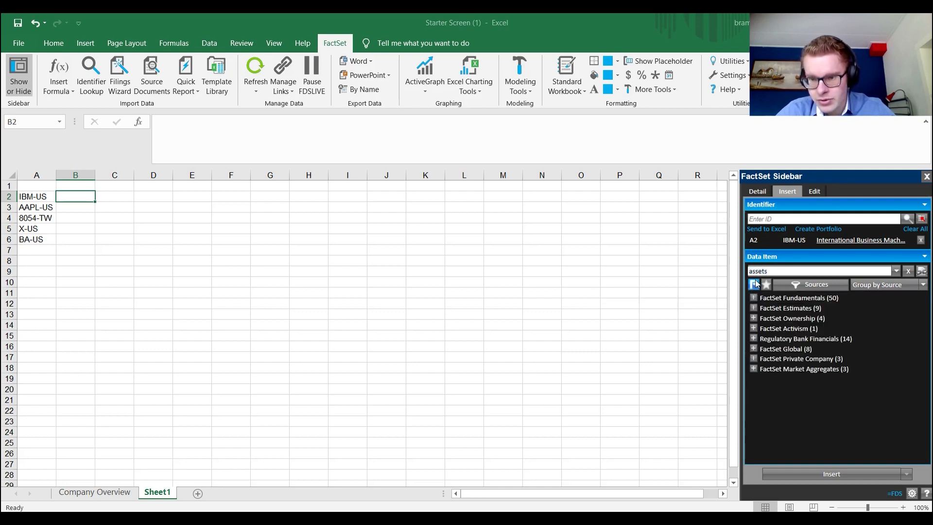
pyautogui.click(778, 298)
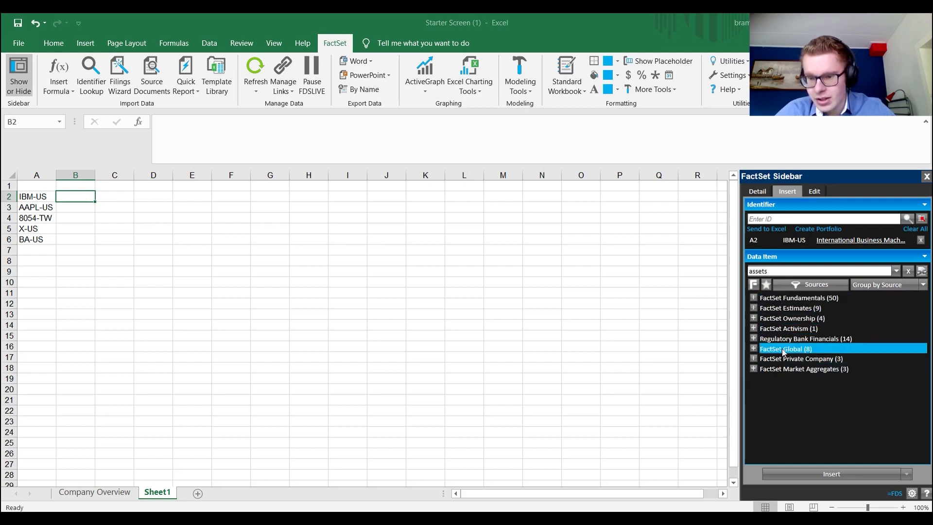
pyautogui.click(754, 339)
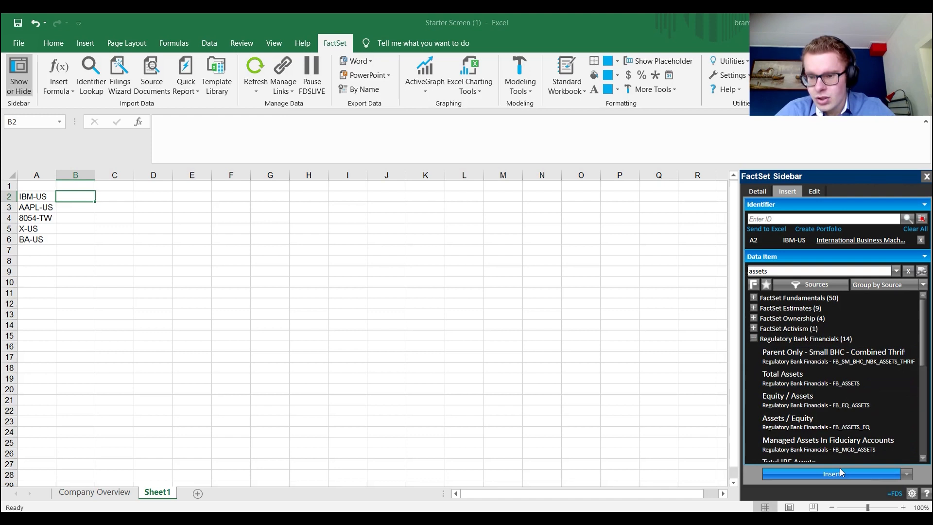
pyautogui.click(755, 284)
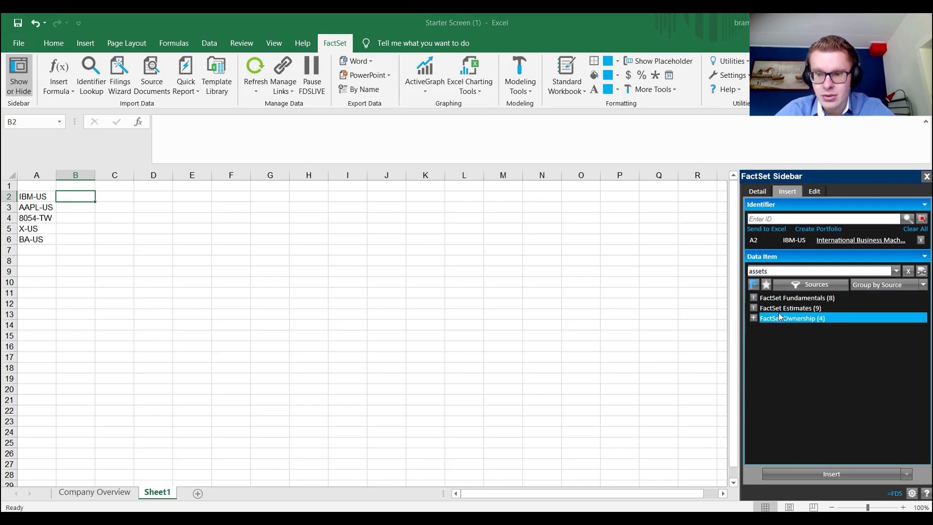
# - Browse the Estimates and Ownership groups, then expand FactSet Fundamentals to show Total Assets
pyautogui.click(754, 308)
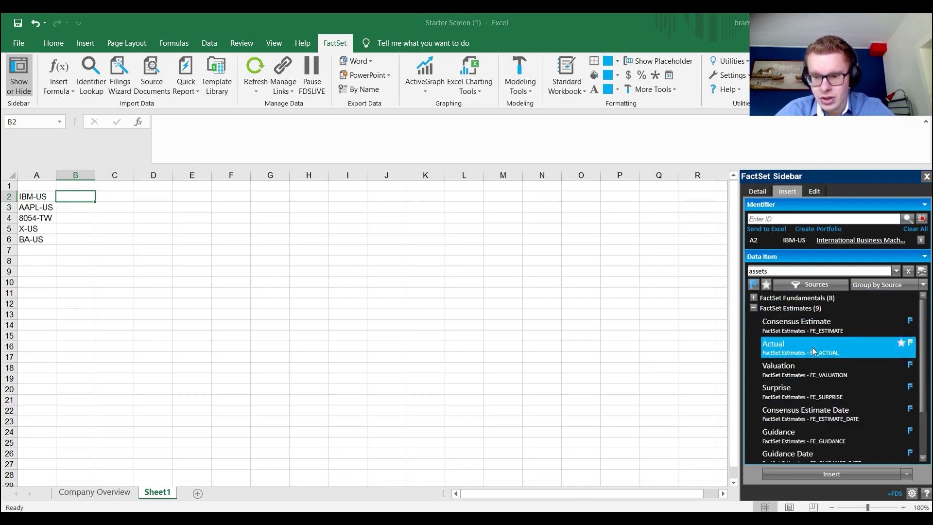
pyautogui.click(753, 308)
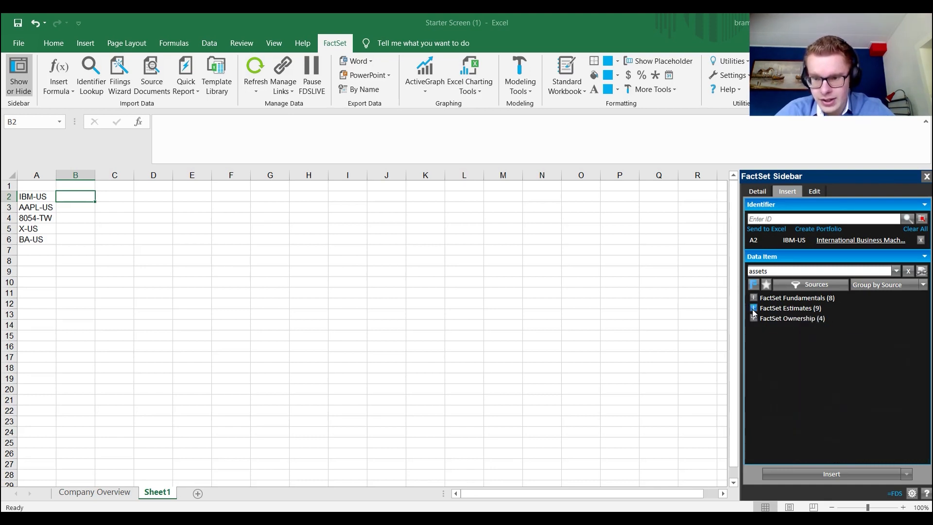
pyautogui.click(754, 319)
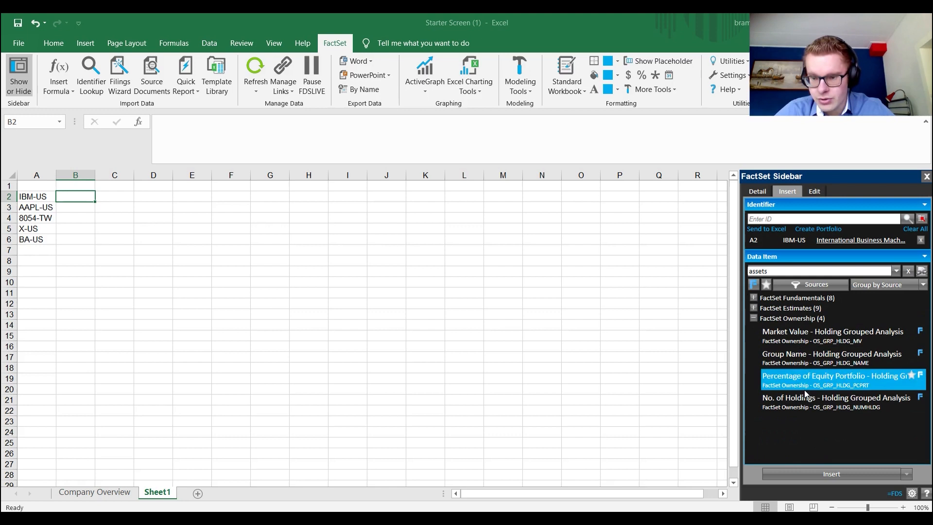
pyautogui.click(755, 319)
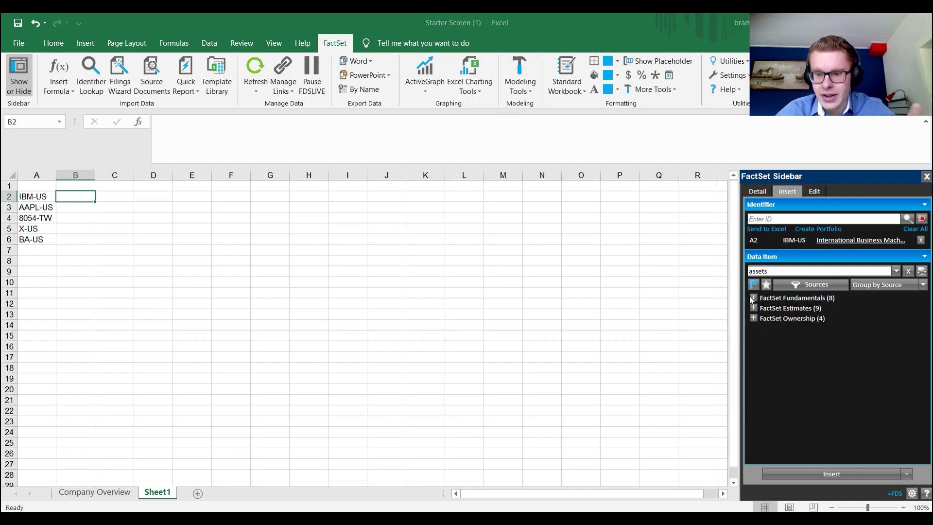
pyautogui.click(752, 298)
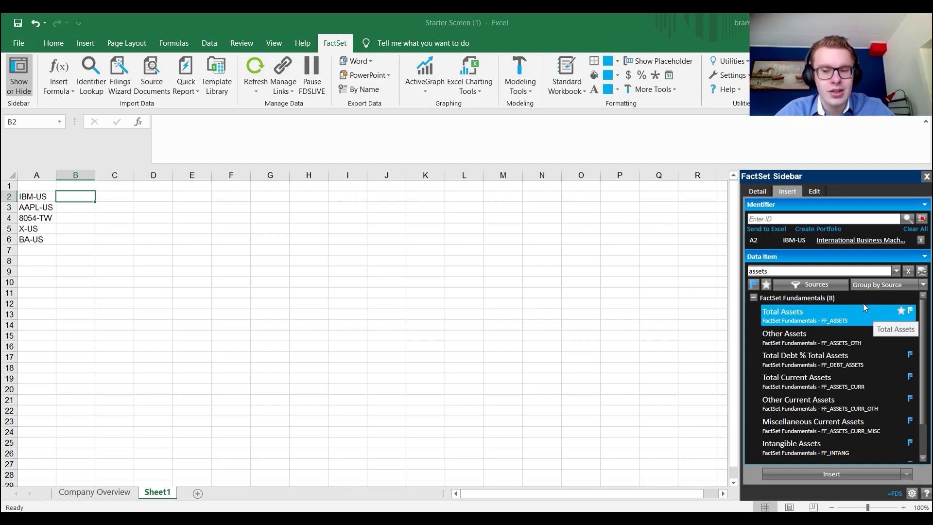
# - Choose Total Assets as the data item for B2 with Annual report basis
pyautogui.click(810, 310)
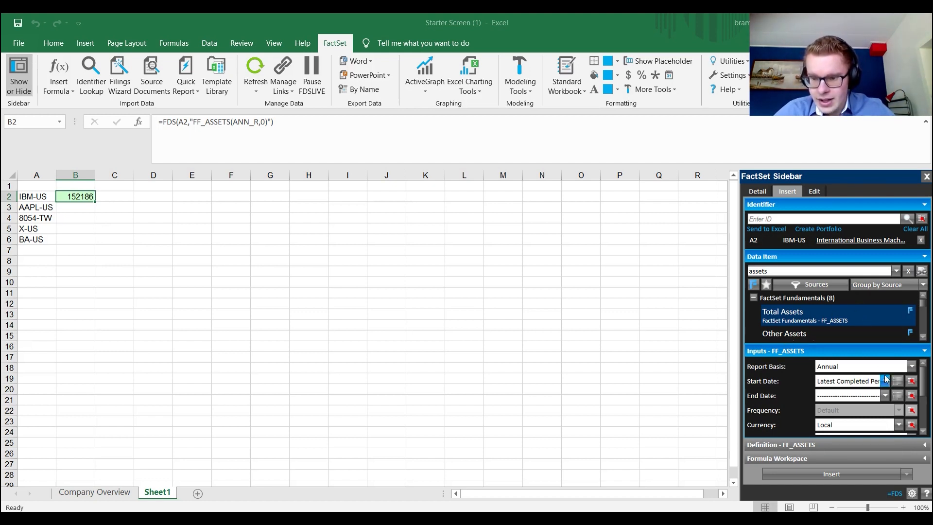
pyautogui.click(914, 368)
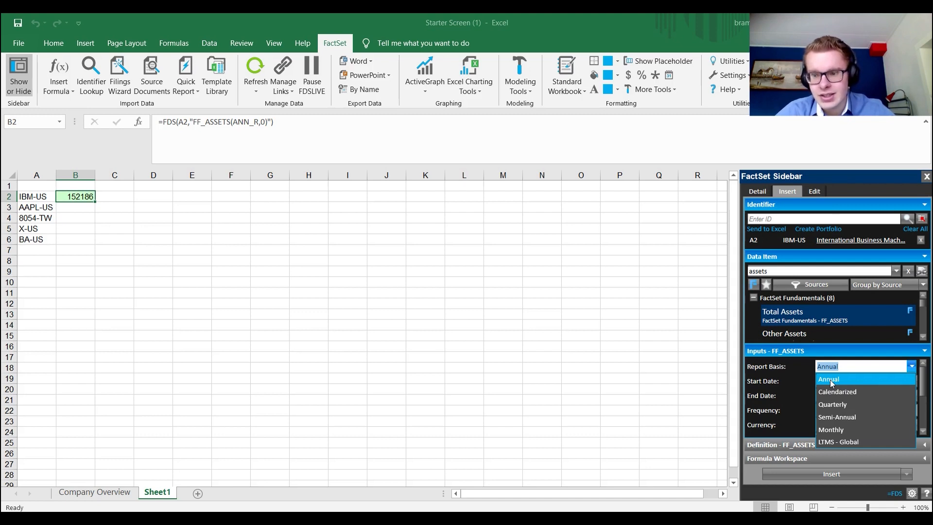
# - Keep Report Basis Annual and start linking the Start Date to a worksheet cell
pyautogui.click(830, 380)
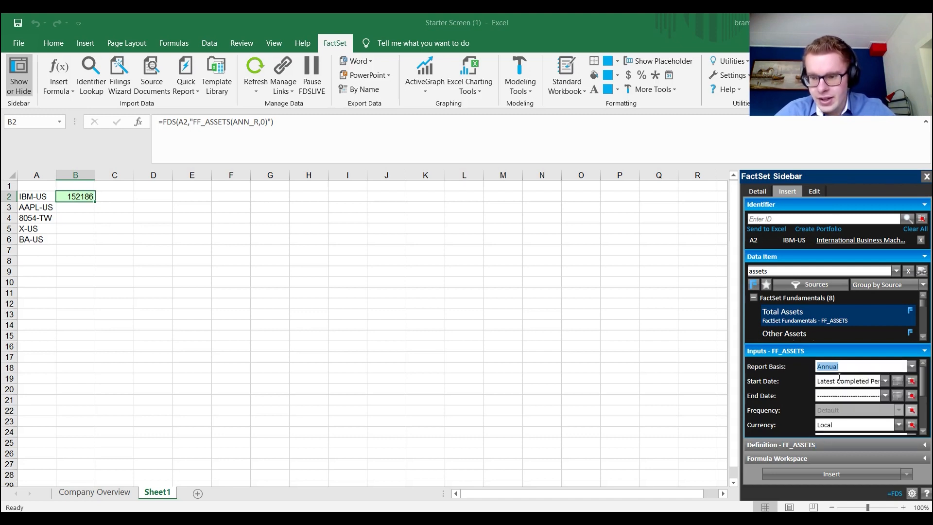
pyautogui.click(845, 381)
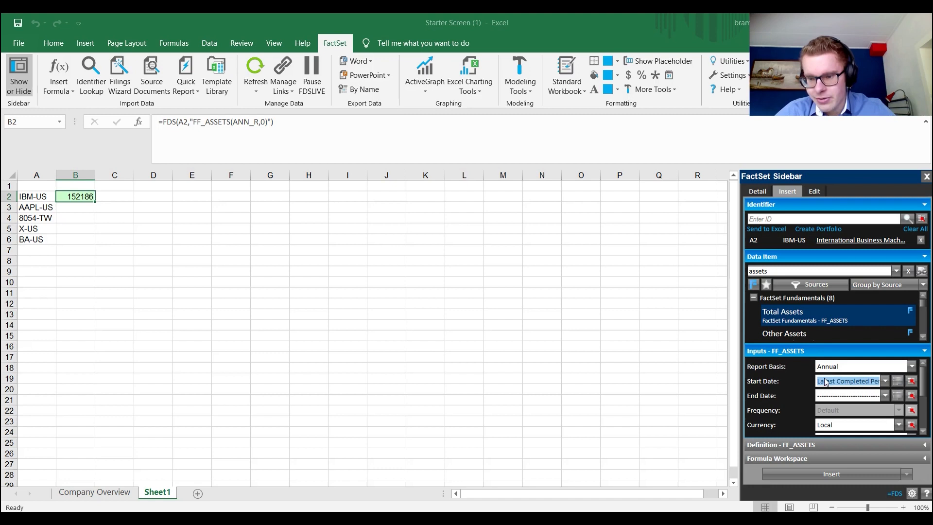
pyautogui.click(821, 396)
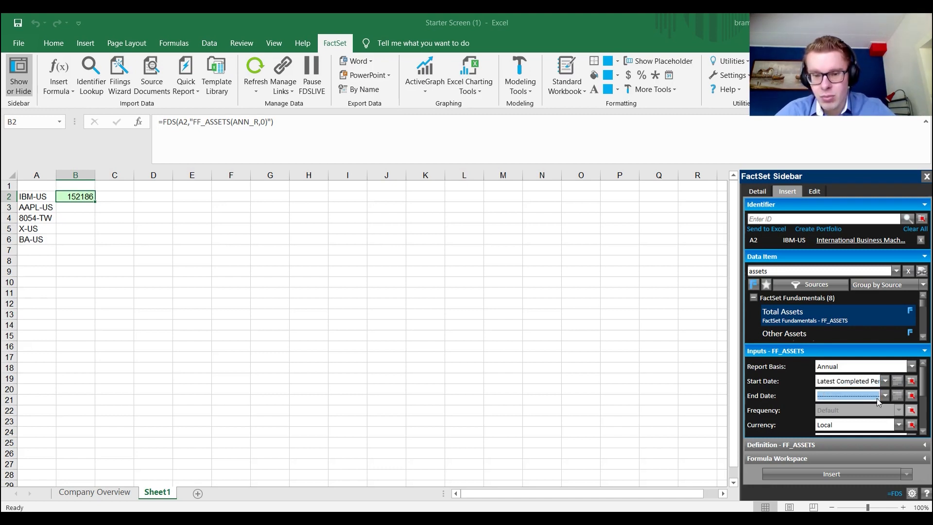
pyautogui.click(823, 381)
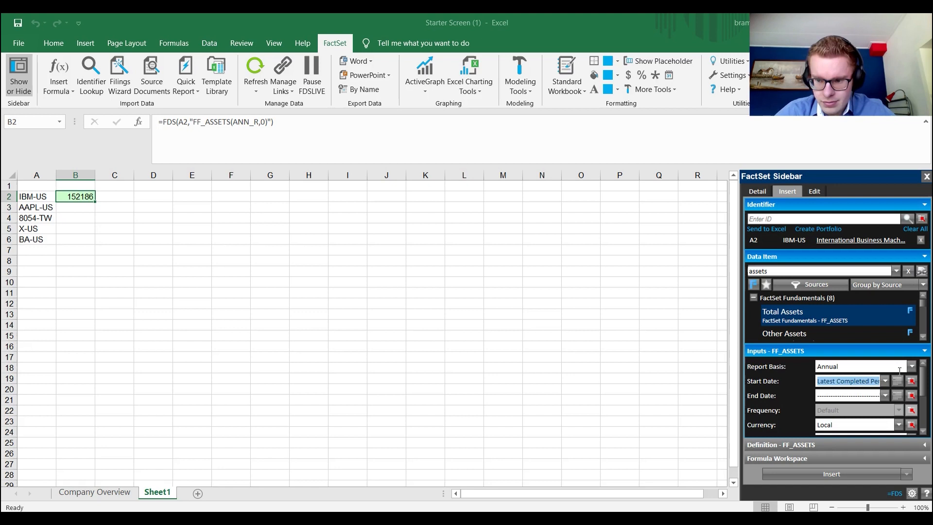
pyautogui.click(912, 382)
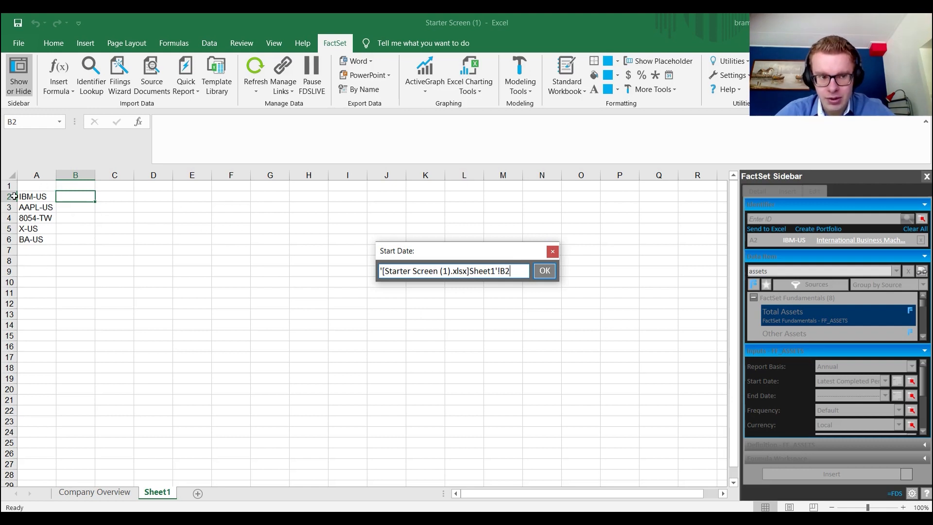
# - Dismiss the reference prompt and set the Start Date to 1/1/2000 via the calendar picker
pyautogui.click(552, 252)
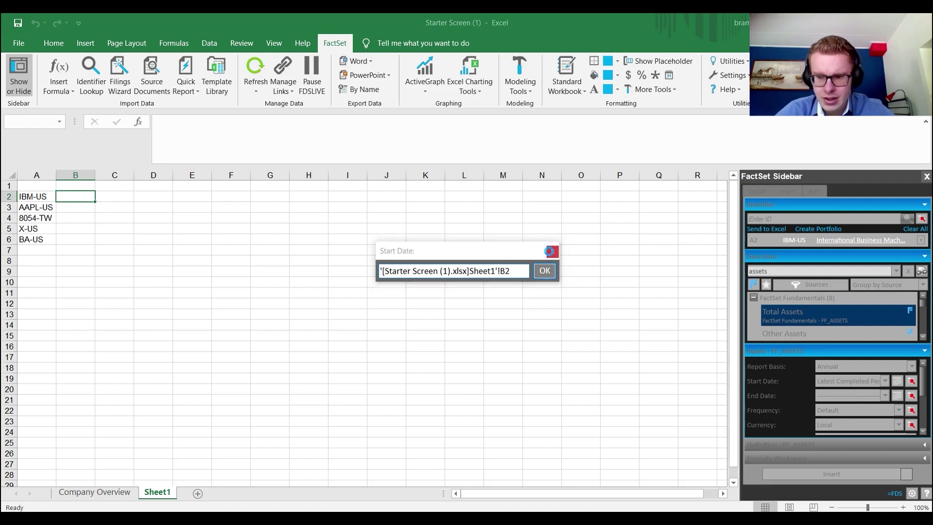
pyautogui.click(896, 382)
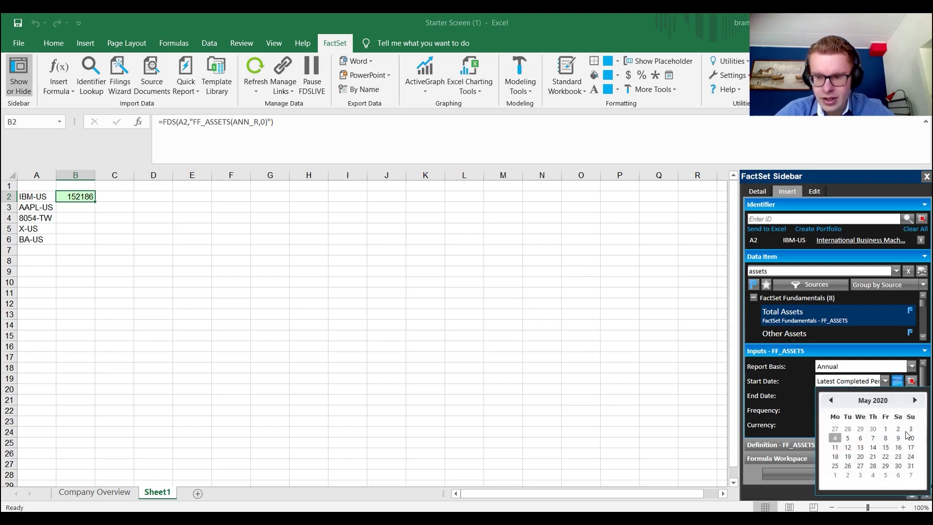
pyautogui.click(831, 400)
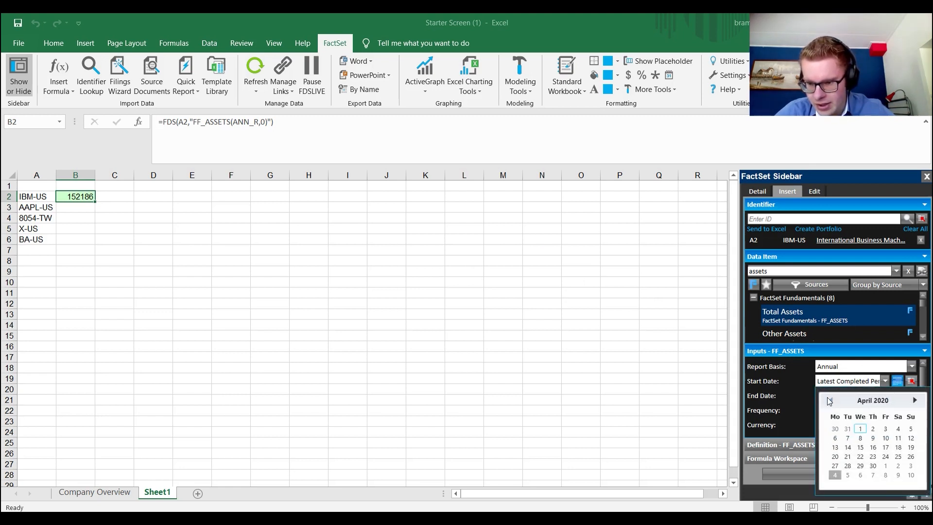
pyautogui.click(872, 401)
pyautogui.click(872, 401)
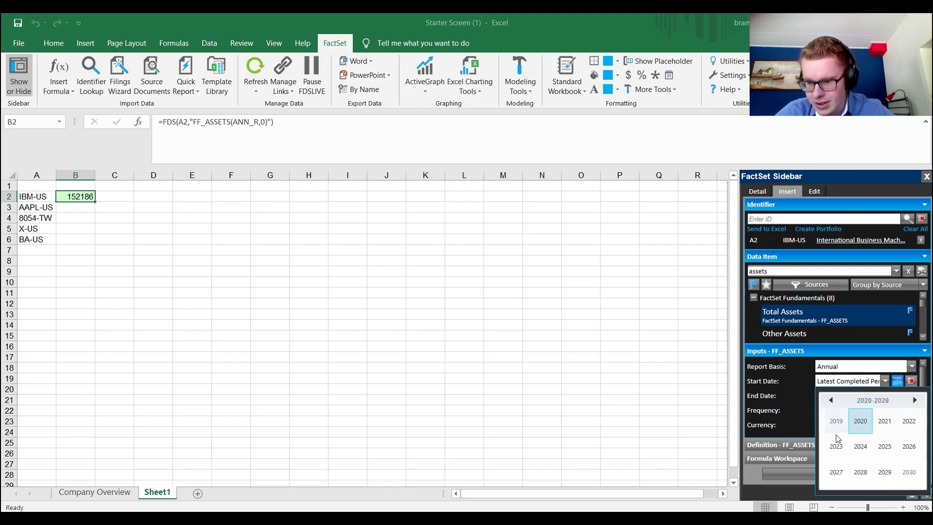
pyautogui.click(830, 401)
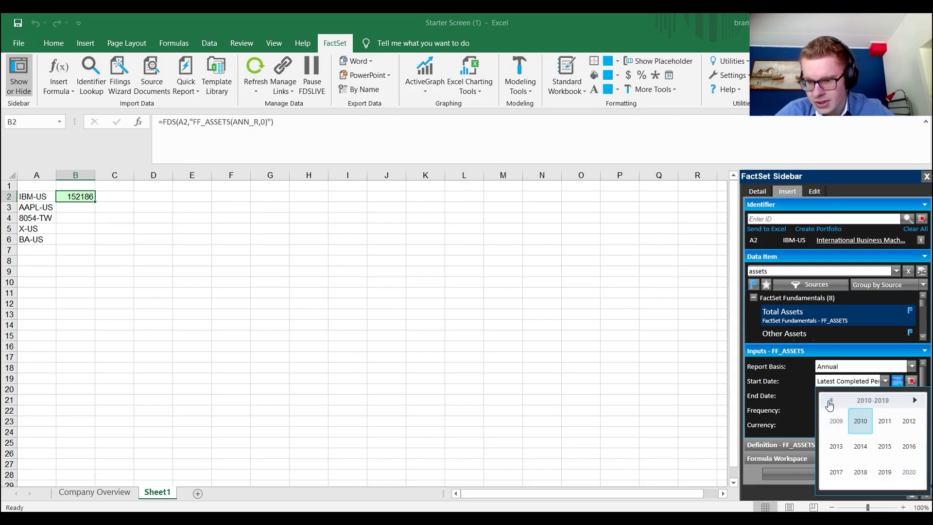
pyautogui.click(861, 421)
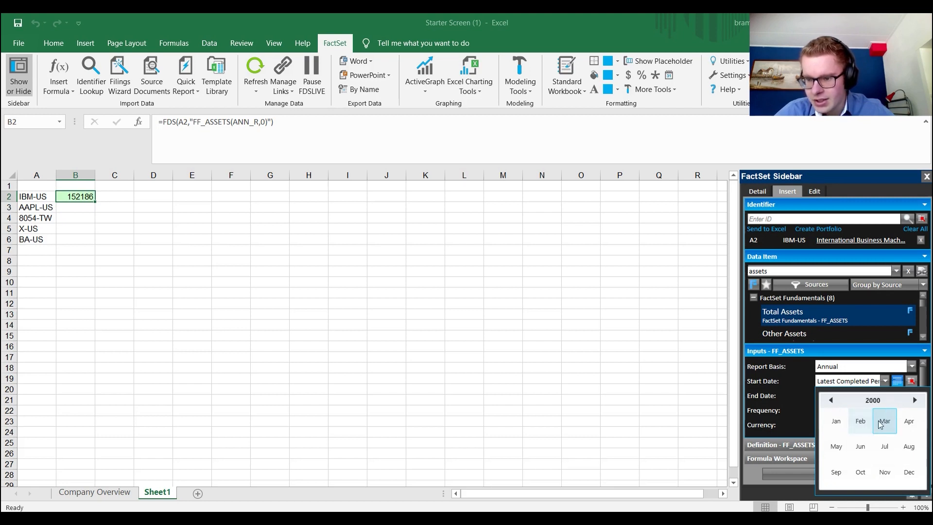
pyautogui.click(835, 421)
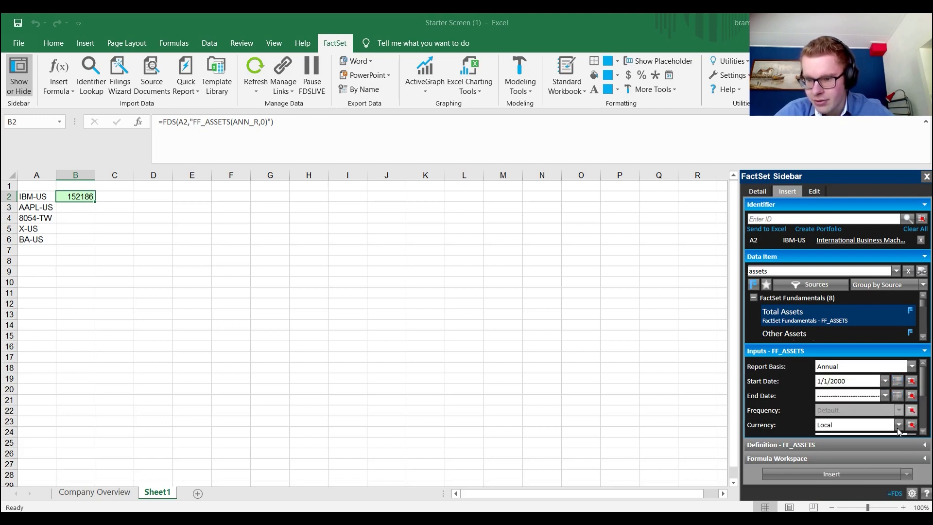
# - Set the End Date to Latest Completed Period, filling B2:B21 with IBM's annual Total Assets
pyautogui.click(884, 395)
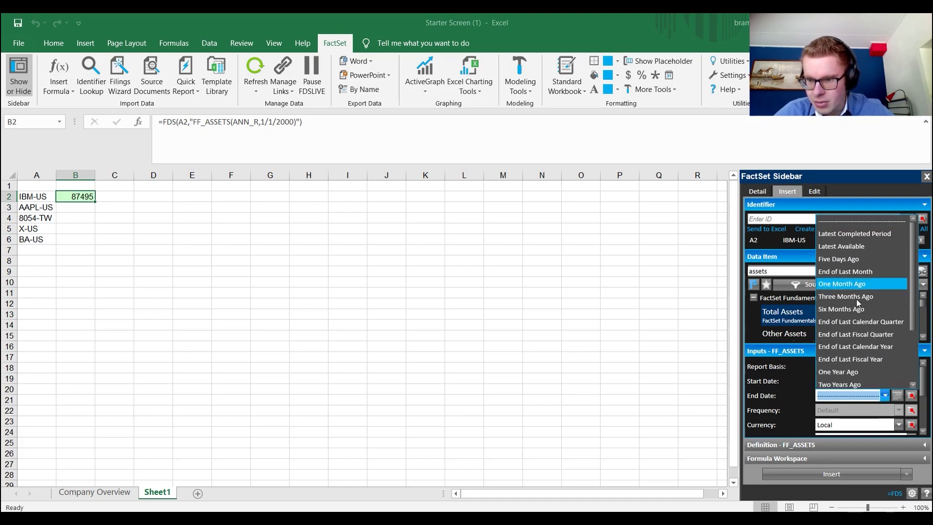
pyautogui.click(851, 234)
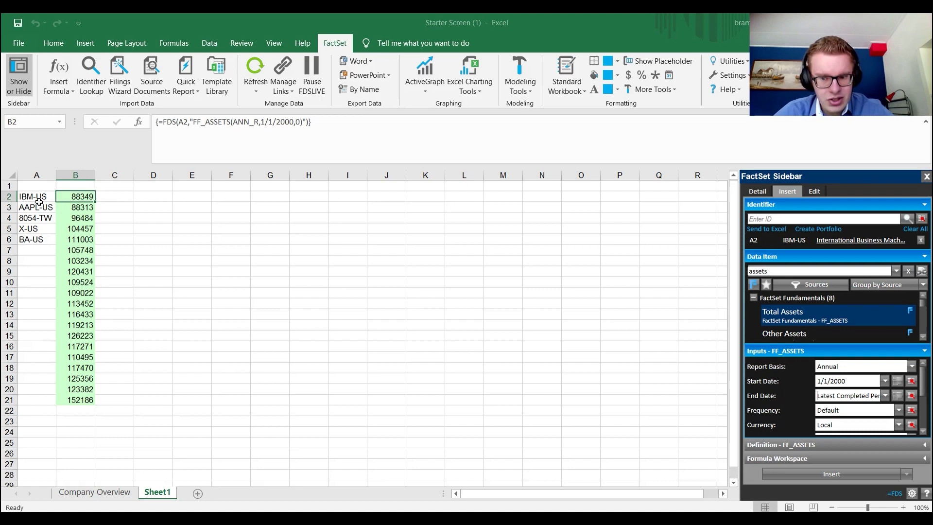
# - Set Frequency to Yearly - Calendar and Currency to U.S. Dollar
pyautogui.click(902, 411)
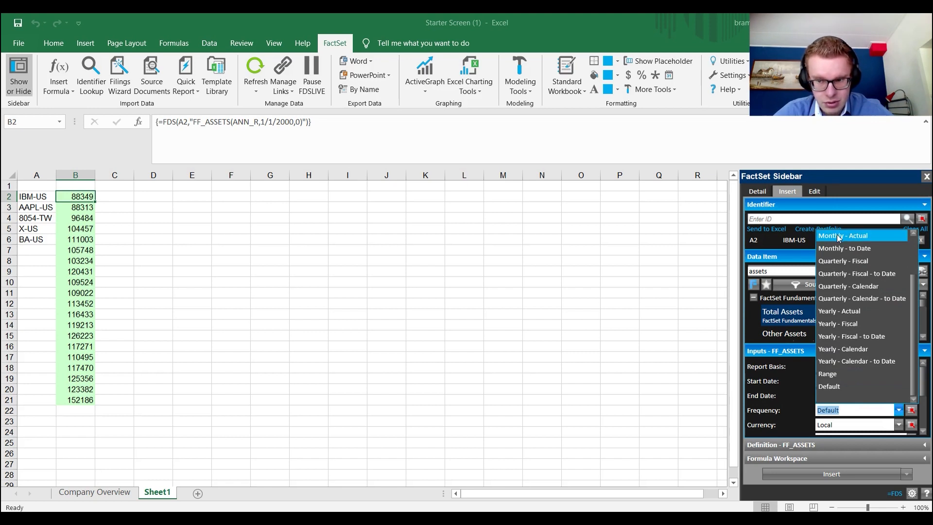
pyautogui.click(851, 347)
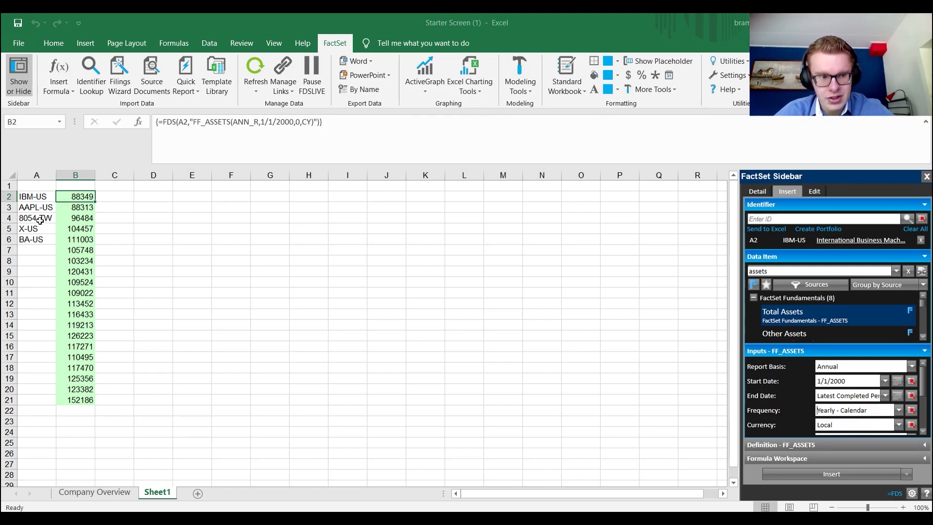
pyautogui.click(824, 425)
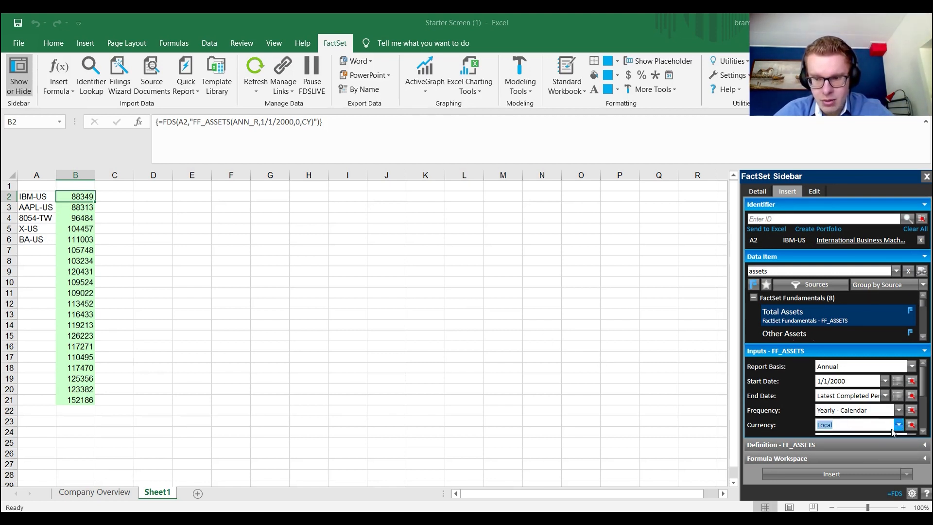
pyautogui.click(898, 424)
pyautogui.click(862, 291)
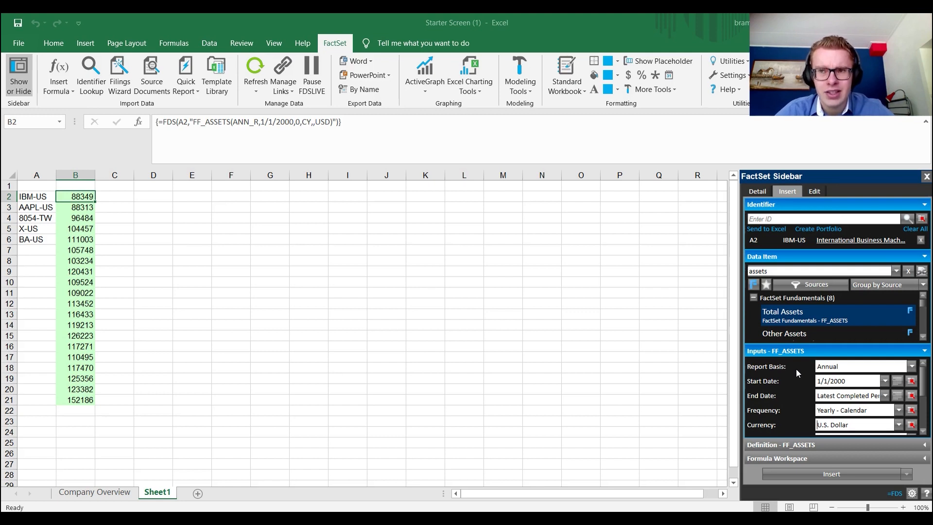
pyautogui.scroll(-2, 809, 364)
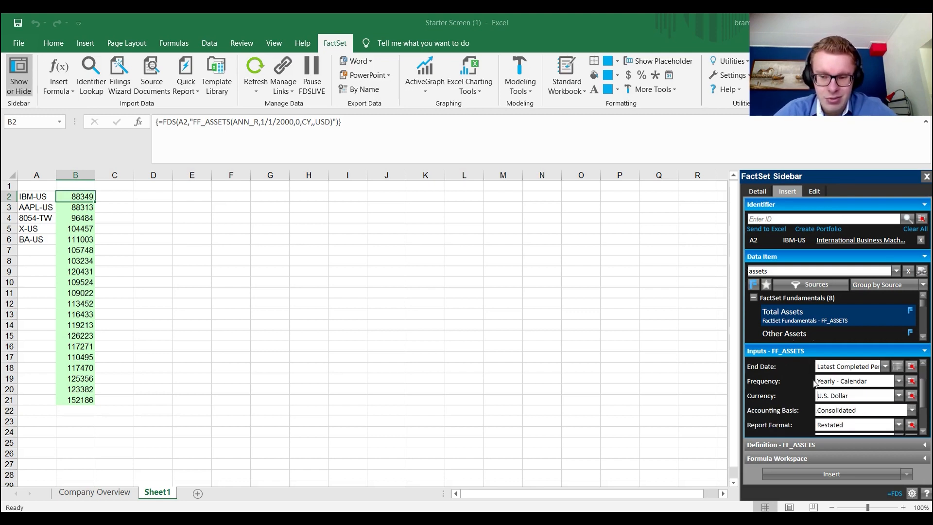
pyautogui.scroll(-2, 825, 381)
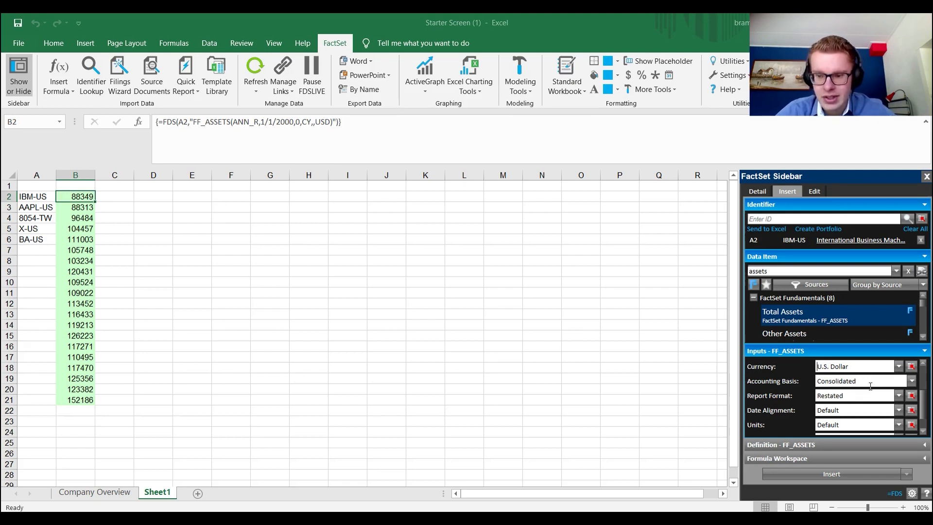
pyautogui.scroll(-1, 796, 388)
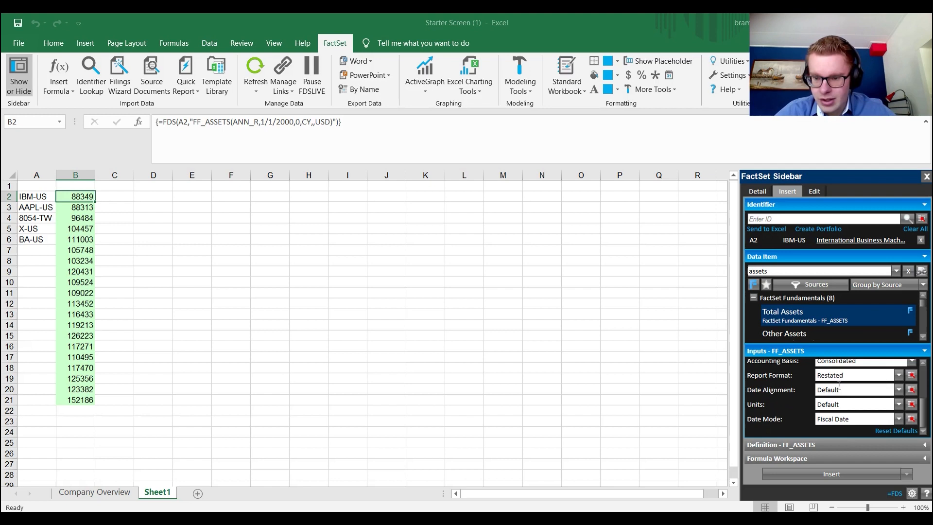
# - Leave Units at Default and collapse the Inputs section
pyautogui.click(897, 404)
pyautogui.click(898, 405)
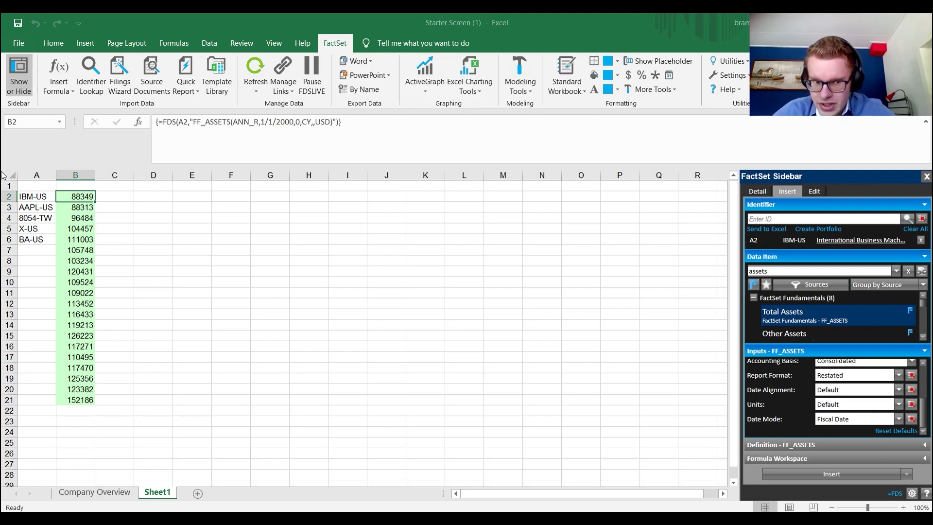
pyautogui.click(924, 350)
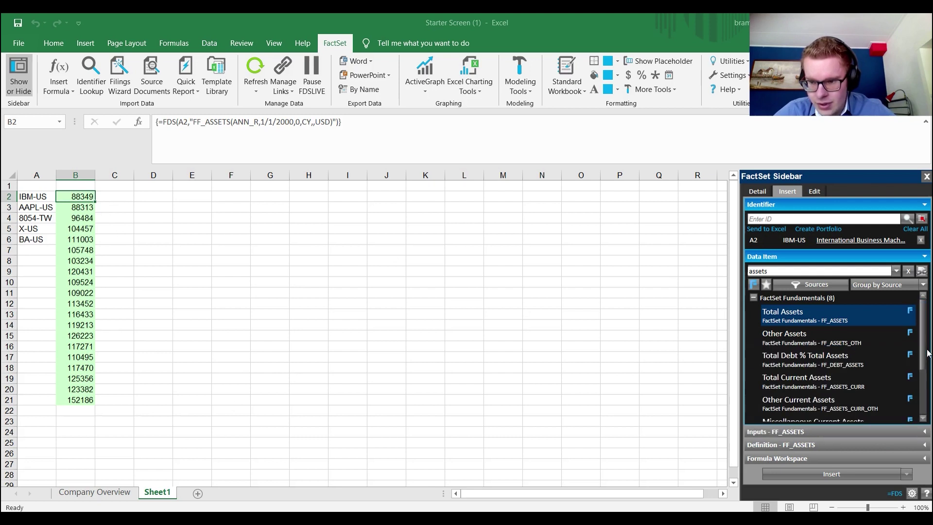
pyautogui.click(925, 446)
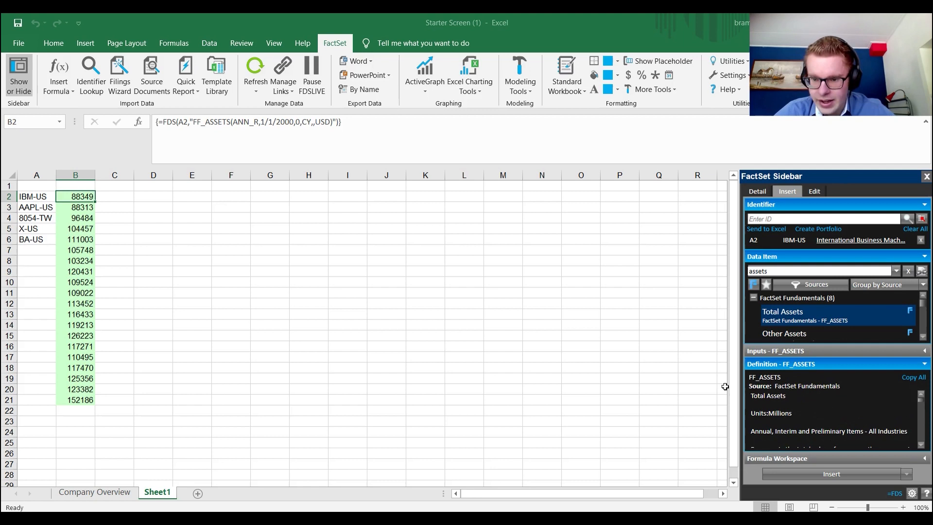
pyautogui.moveTo(751, 395)
pyautogui.mouseDown()
pyautogui.moveTo(787, 397)
pyautogui.moveTo(786, 412)
pyautogui.mouseUp()
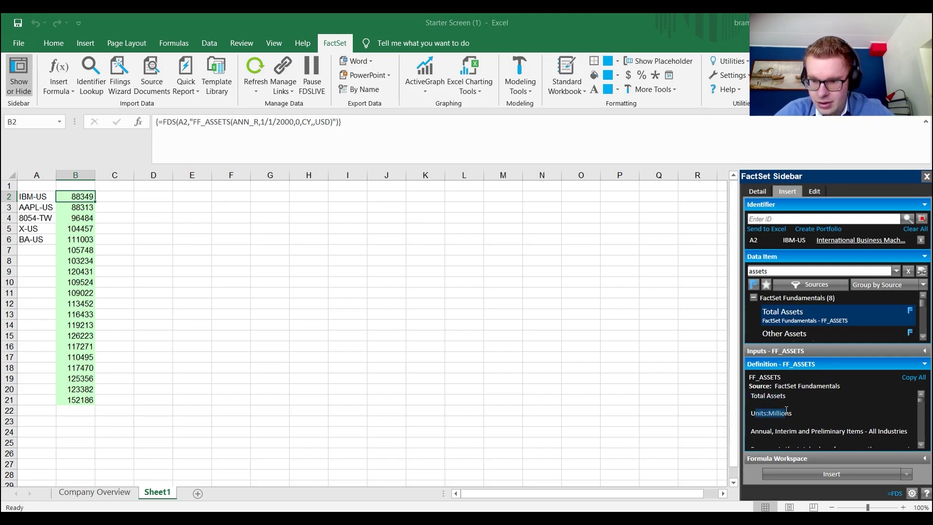
pyautogui.scroll(-2, 778, 399)
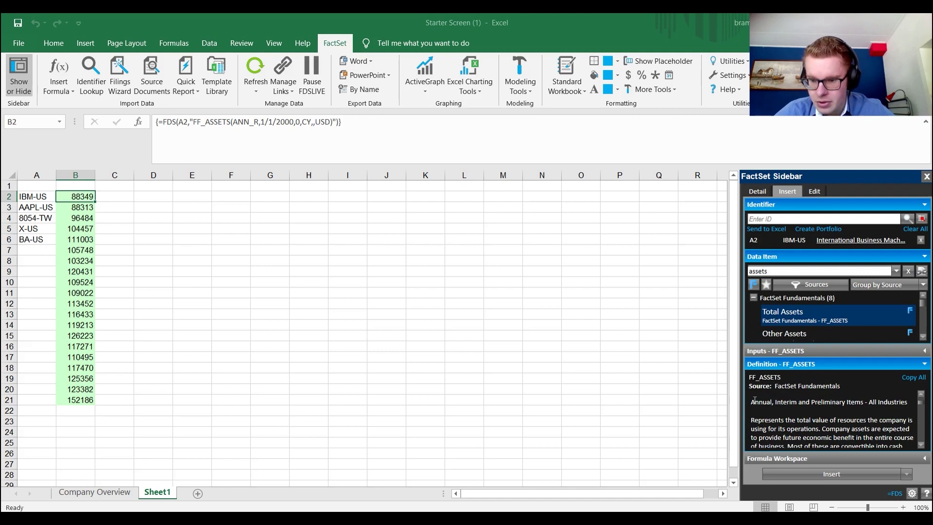
pyautogui.moveTo(752, 402); pyautogui.dragTo(778, 402)
pyautogui.scroll(-2, 777, 406)
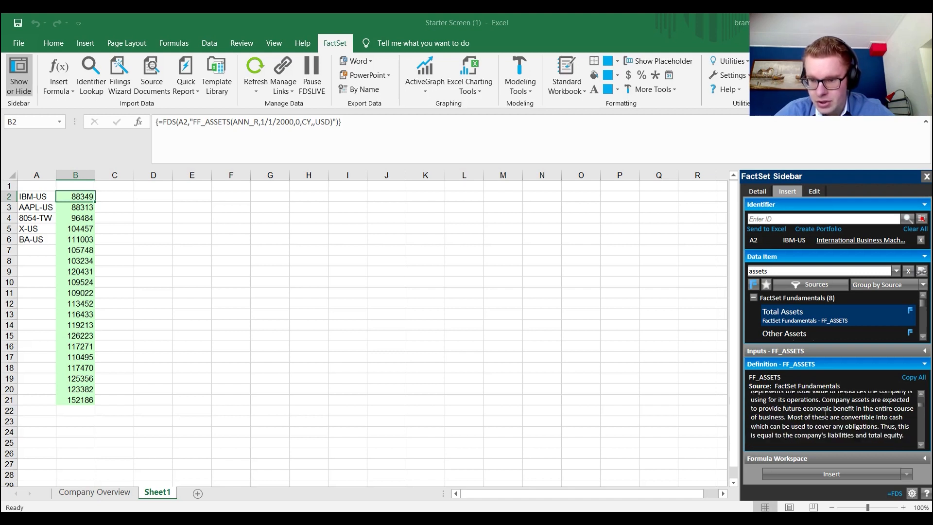
pyautogui.scroll(2, 826, 410)
pyautogui.scroll(2, 827, 416)
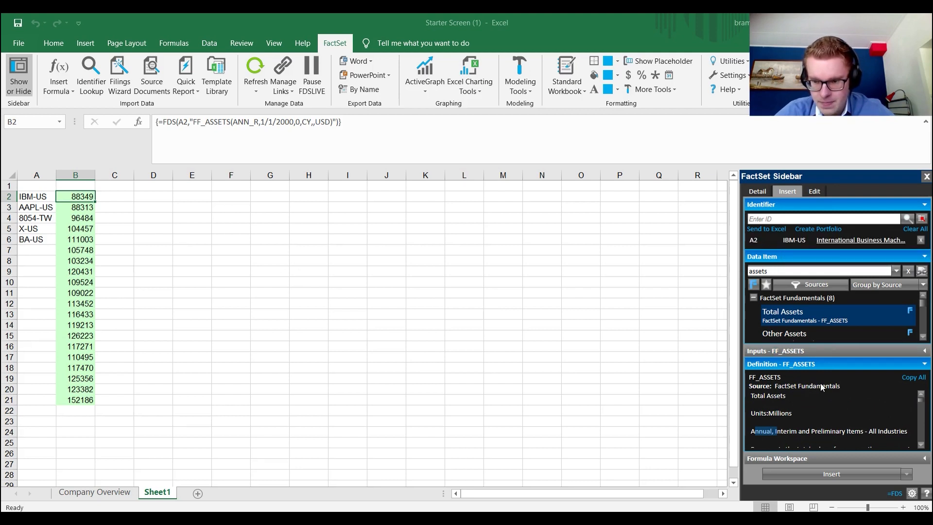
# - Review the Formula Workspace, then choose the Horizontal insert layout for the results
pyautogui.click(924, 363)
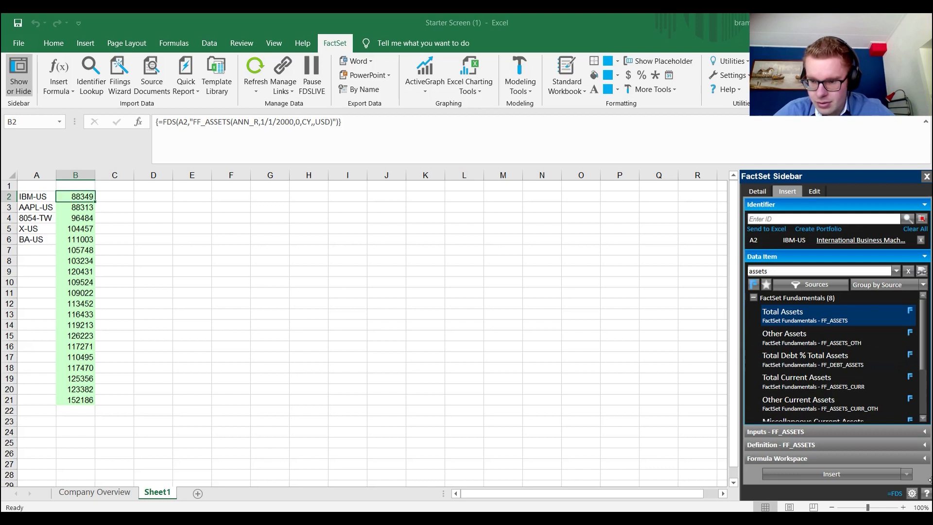
pyautogui.click(924, 459)
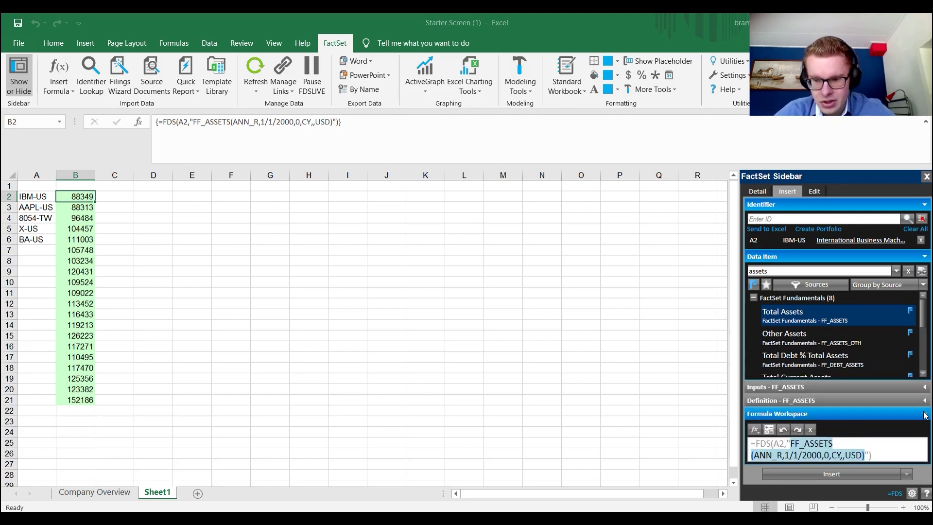
pyautogui.click(924, 414)
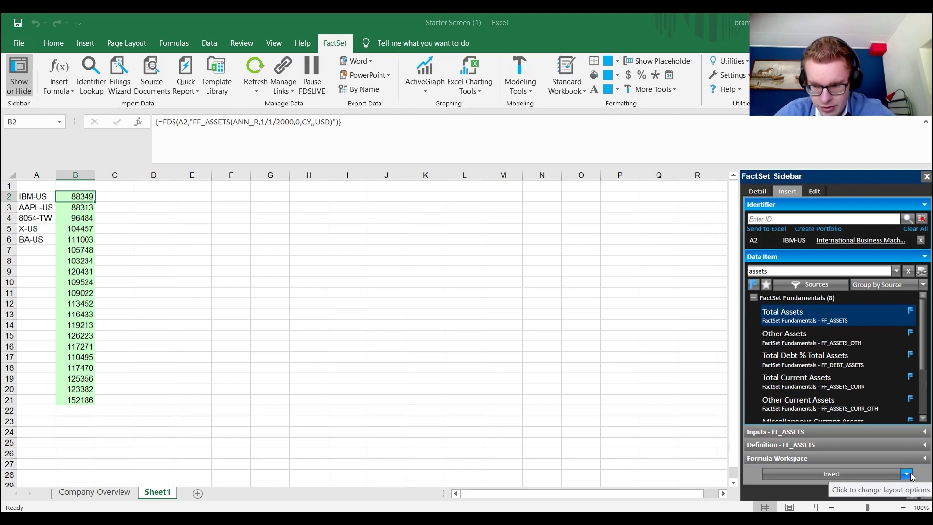
pyautogui.click(909, 476)
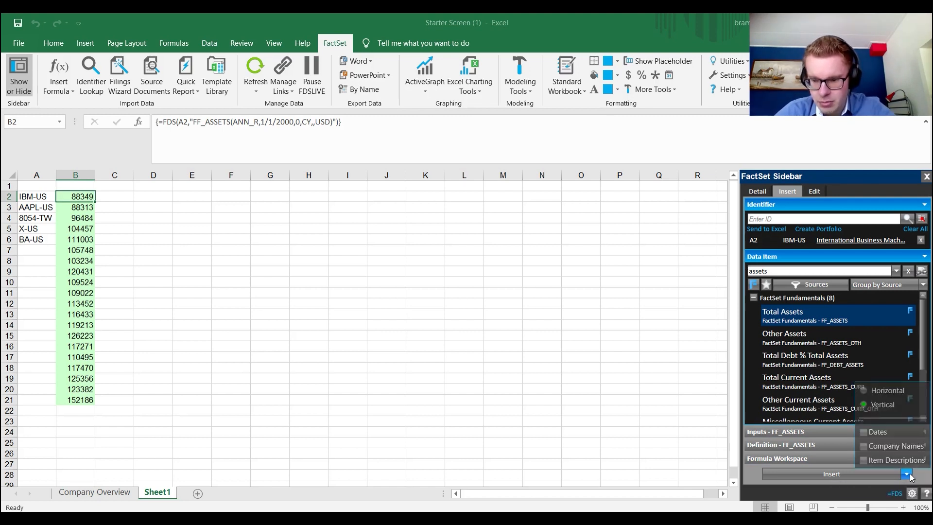
pyautogui.click(865, 392)
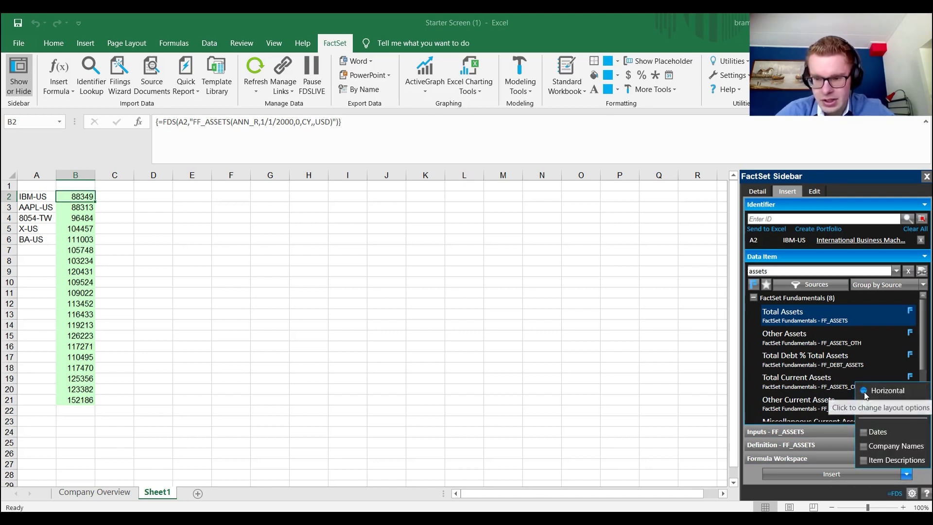
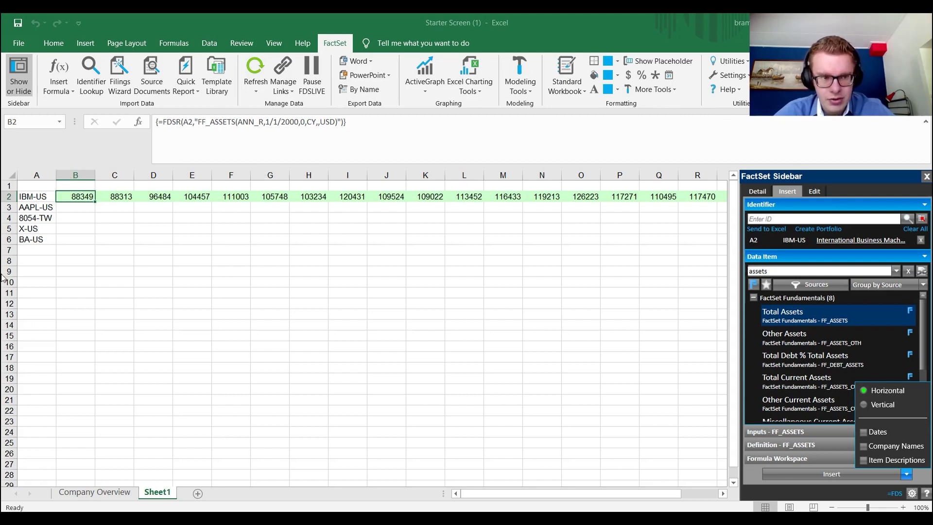
# - Try the Vertical layout, return to Horizontal, and add Dates and Company Names to the output
pyautogui.click(864, 405)
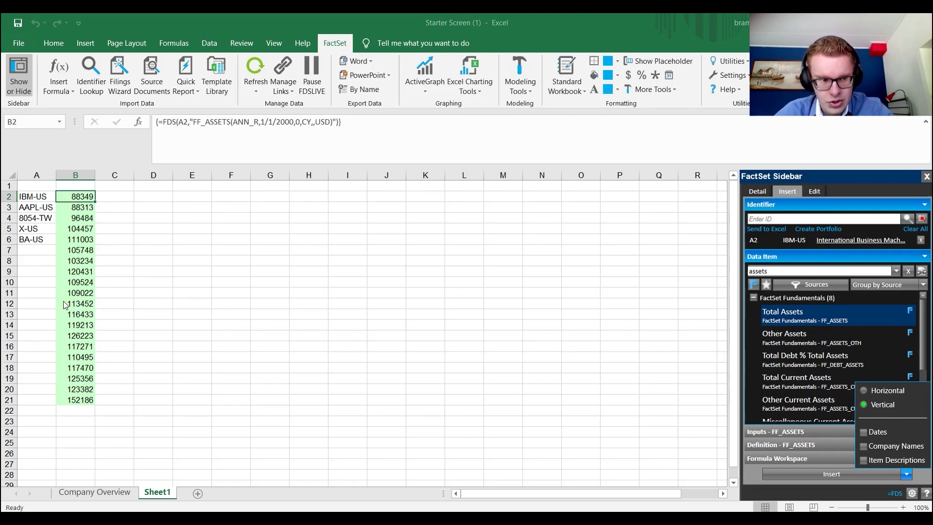
pyautogui.click(864, 391)
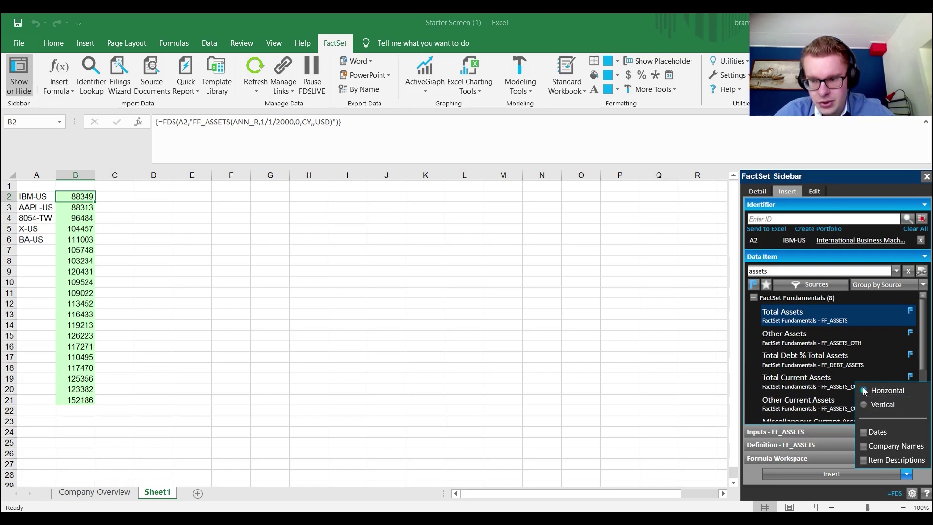
pyautogui.click(864, 433)
pyautogui.click(865, 446)
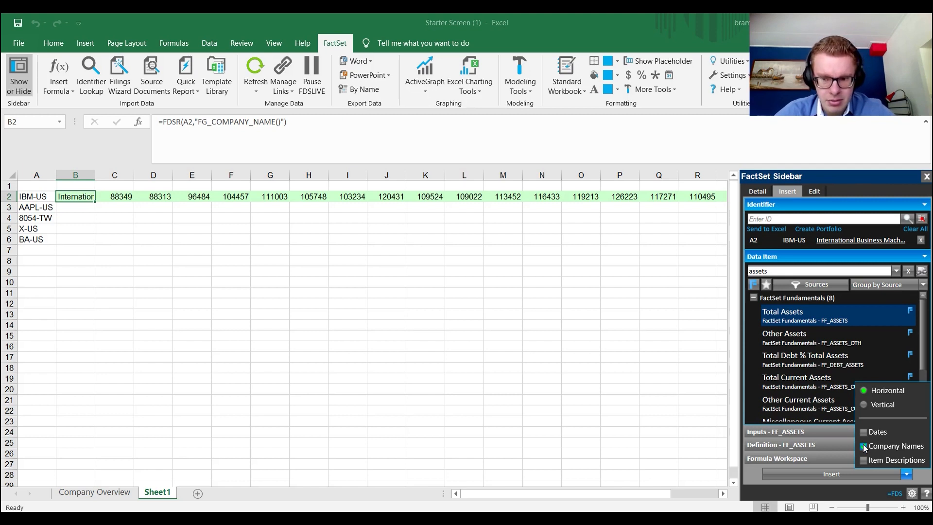
# - Drop Company Names, try and drop Item Descriptions, settling on Horizontal with Dates only
pyautogui.click(864, 447)
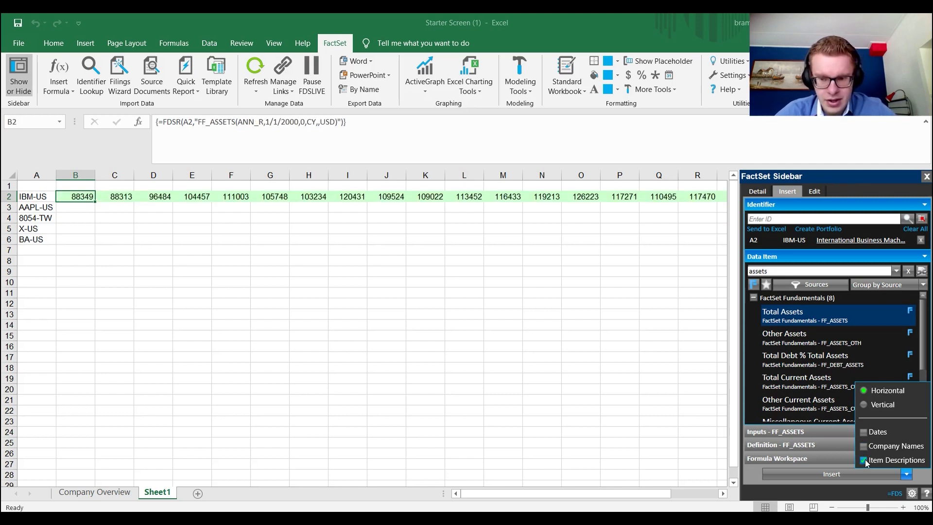
pyautogui.click(865, 459)
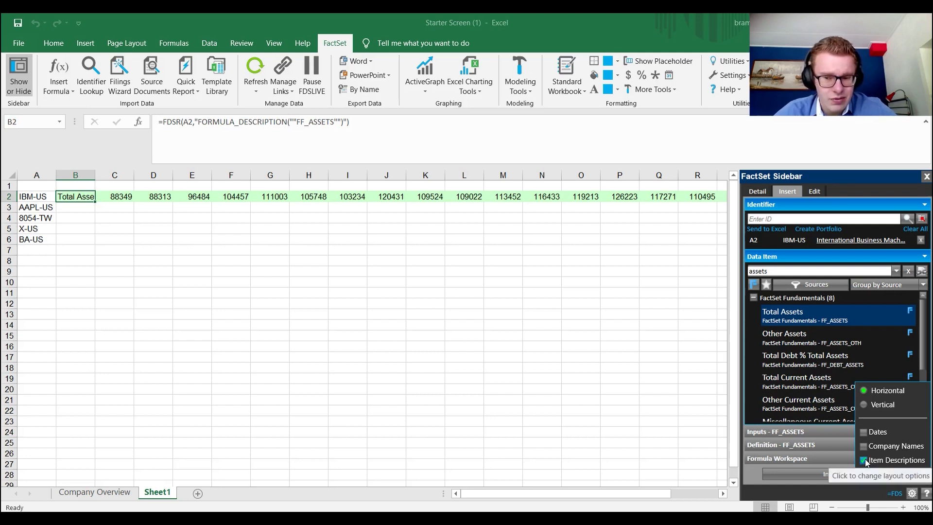
pyautogui.click(864, 459)
pyautogui.click(865, 435)
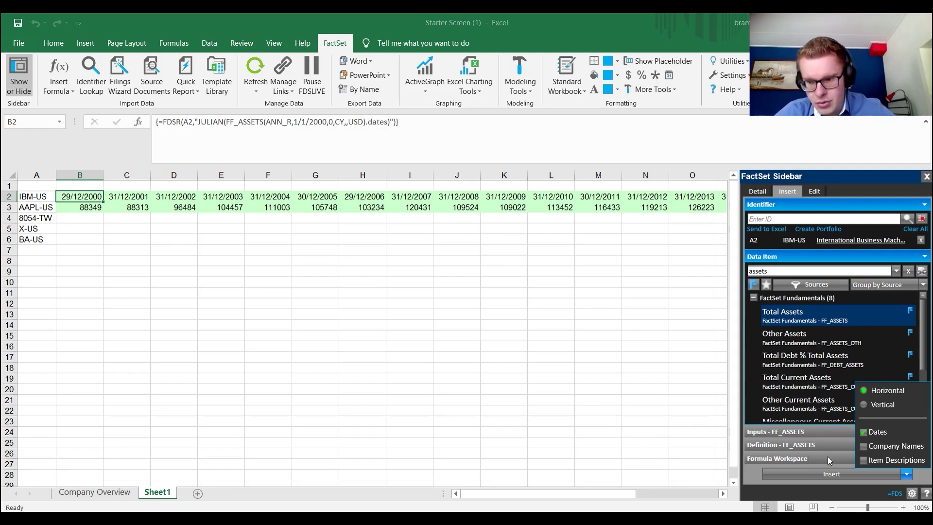
# - Undo the inserted IBM Total Assets array, restore it once, then remove it again
pyautogui.click(827, 258)
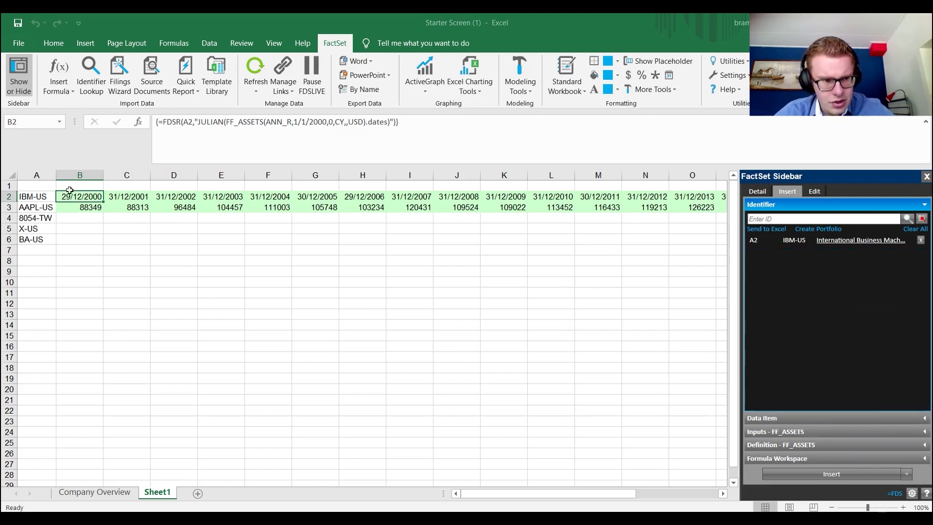
pyautogui.hotkey('ctrl', 'z')
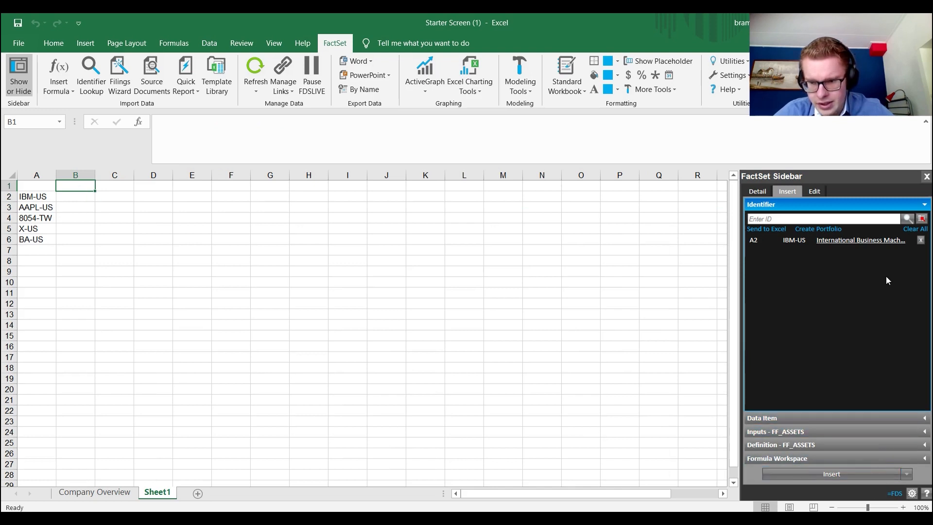
pyautogui.click(924, 417)
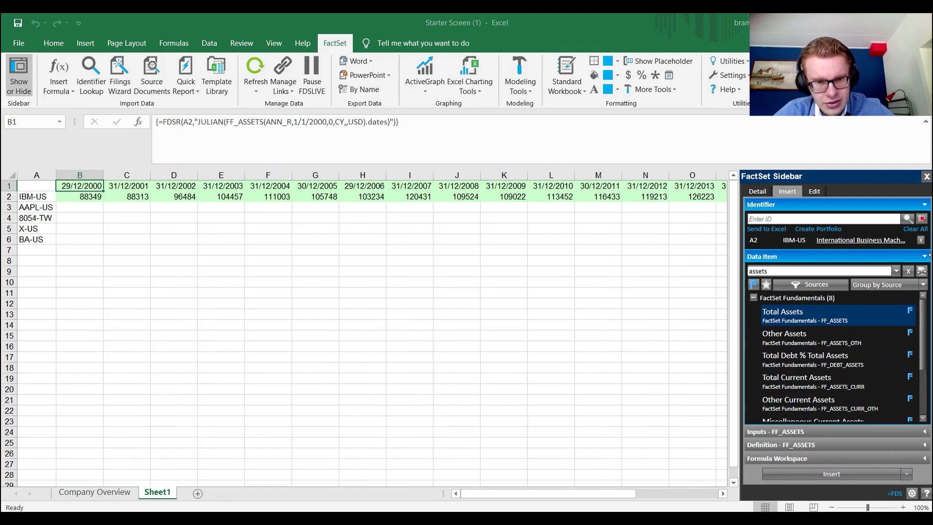
pyautogui.click(79, 197)
pyautogui.hotkey('ctrl', 'z')
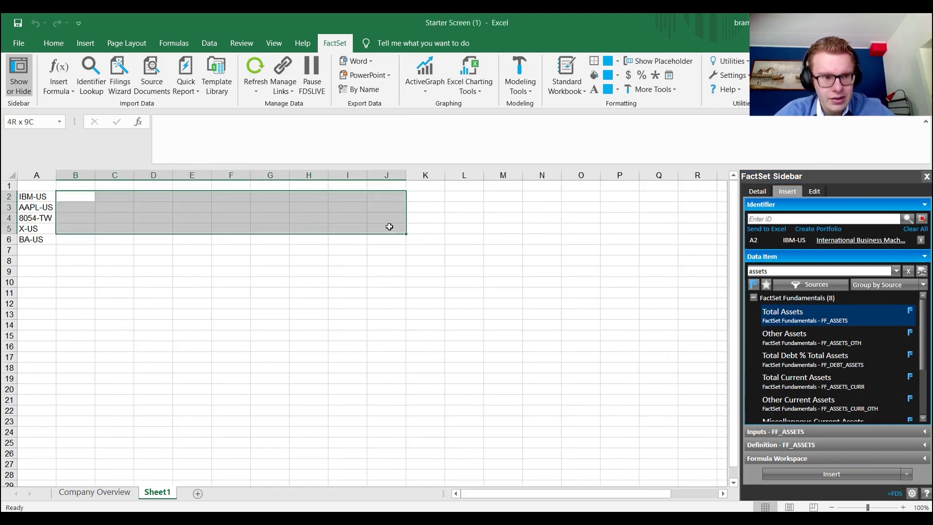
# - Re-insert IBM's Total Assets series with dates starting at B1
pyautogui.moveTo(75, 196); pyautogui.dragTo(118, 194)
pyautogui.click(74, 186)
pyautogui.moveTo(832, 403)
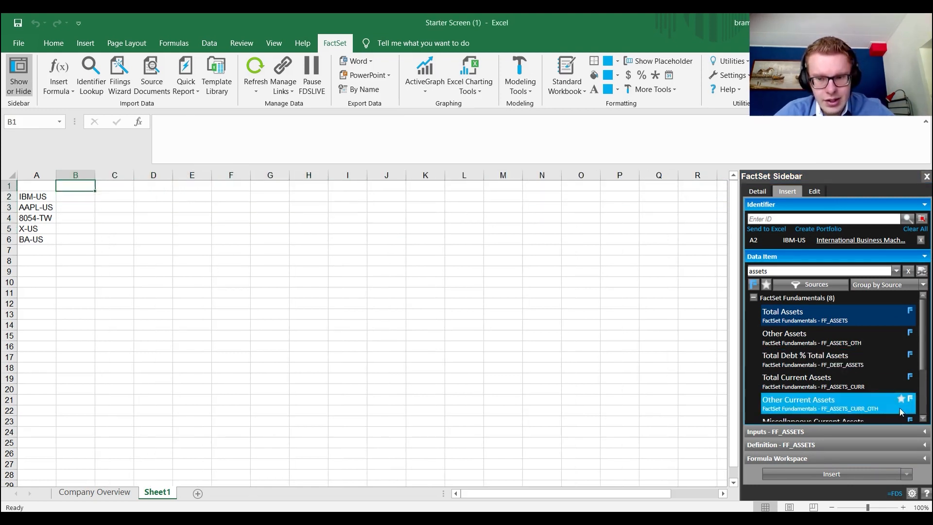
pyautogui.doubleClick(863, 319)
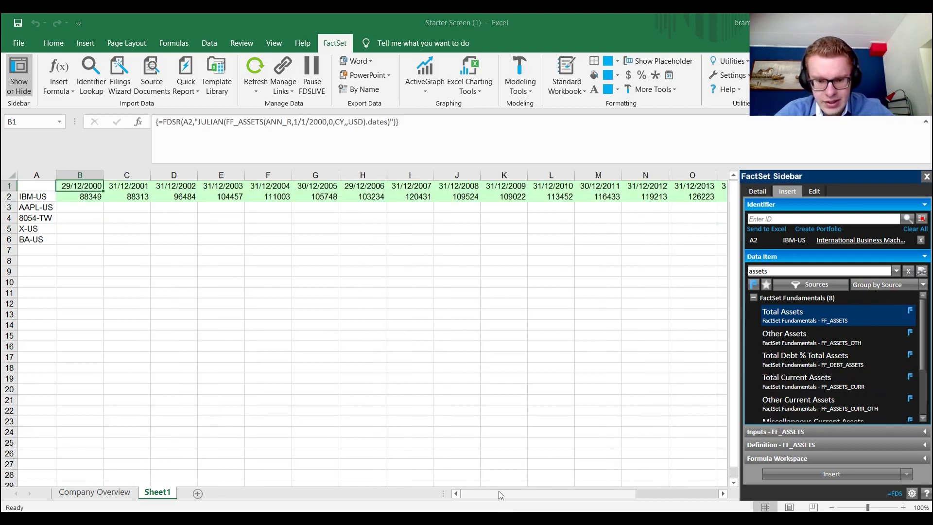
pyautogui.moveTo(498, 494)
pyautogui.mouseDown()
pyautogui.moveTo(552, 493)
pyautogui.moveTo(511, 494)
pyautogui.mouseUp()
pyautogui.moveTo(569, 494); pyautogui.dragTo(467, 493)
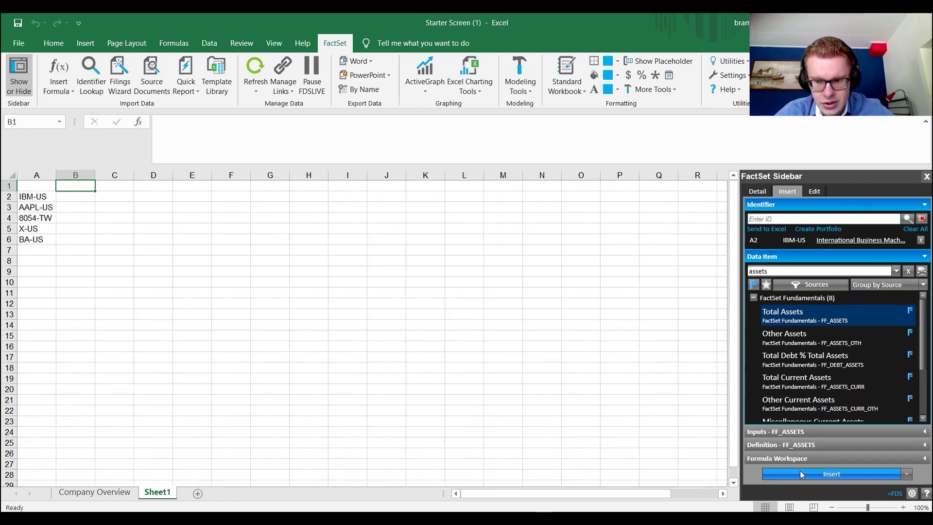
pyautogui.click(802, 475)
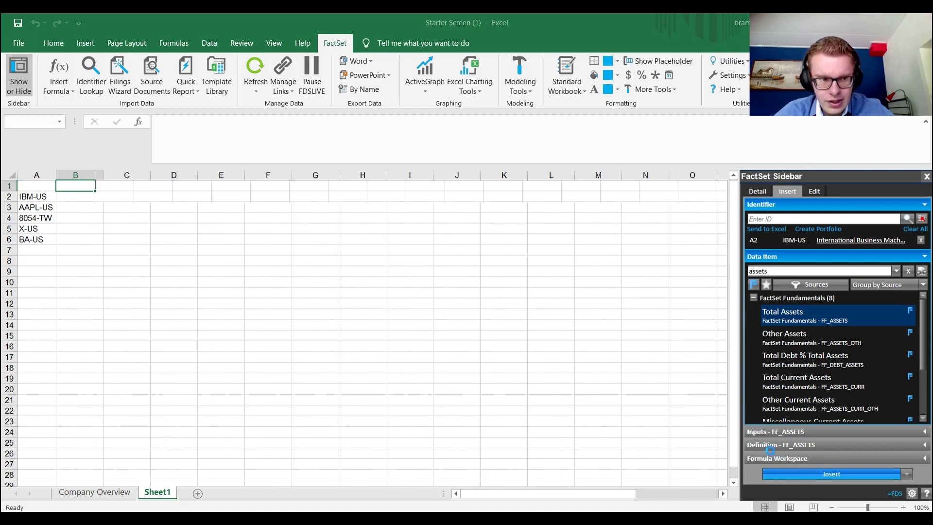
pyautogui.moveTo(554, 494); pyautogui.dragTo(682, 494)
pyautogui.click(419, 196)
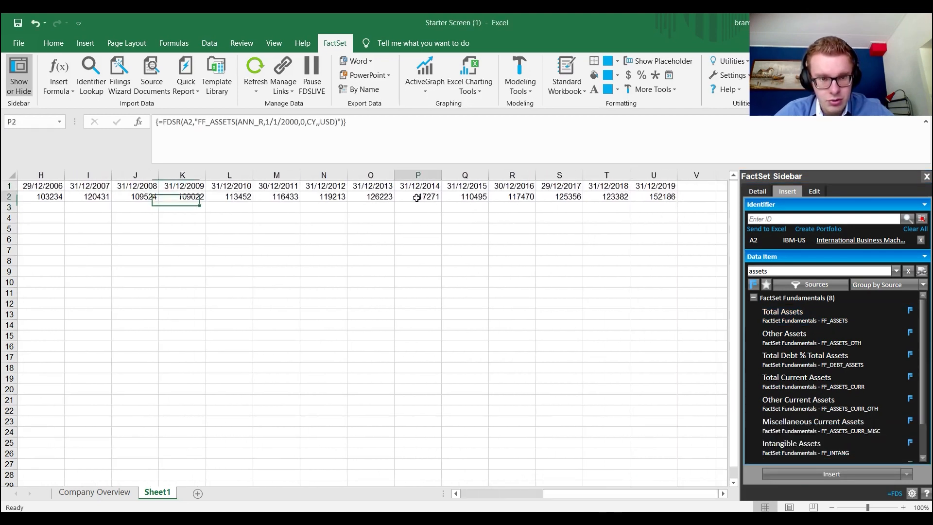
pyautogui.click(359, 197)
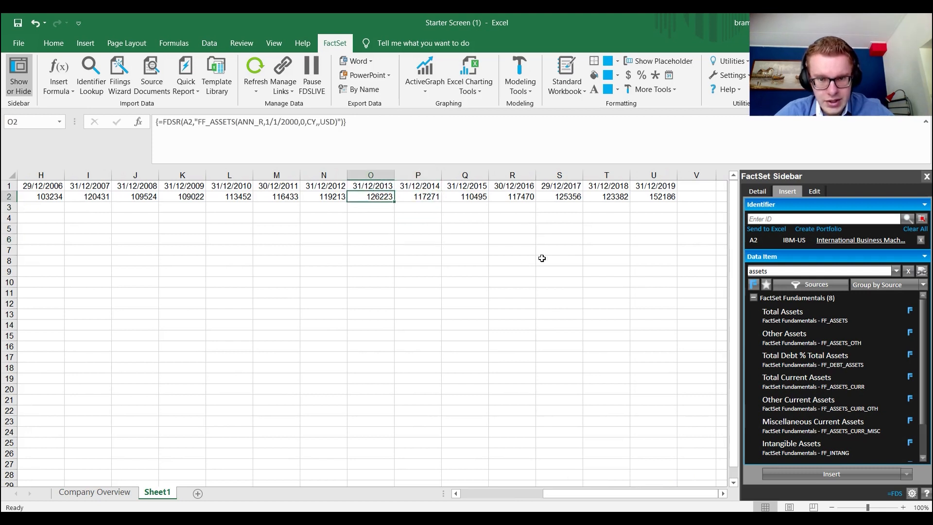
pyautogui.click(669, 197)
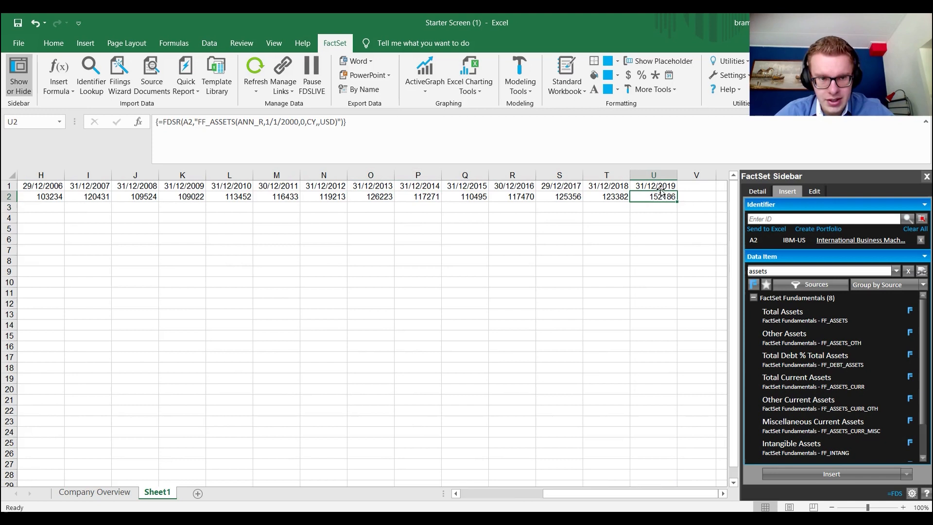
pyautogui.click(369, 131)
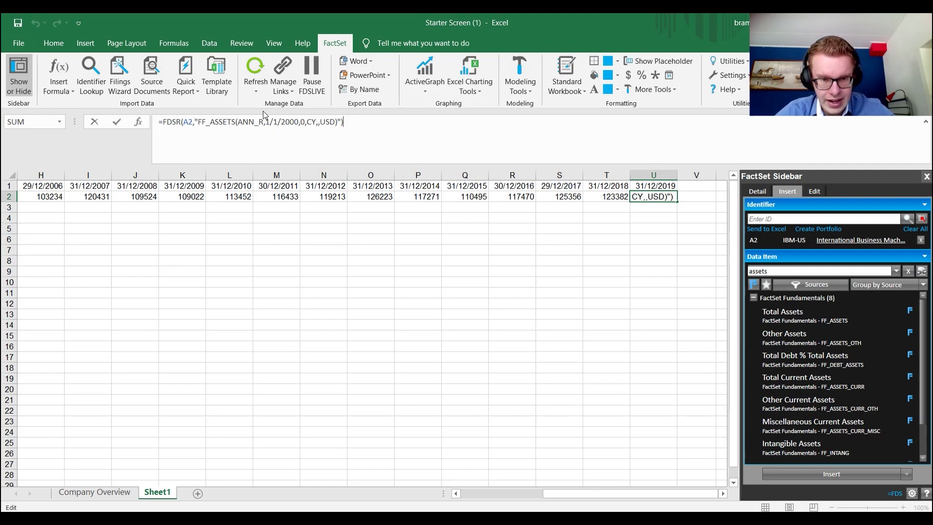
pyautogui.hotkey('ctrl', 'shift', 'Return')
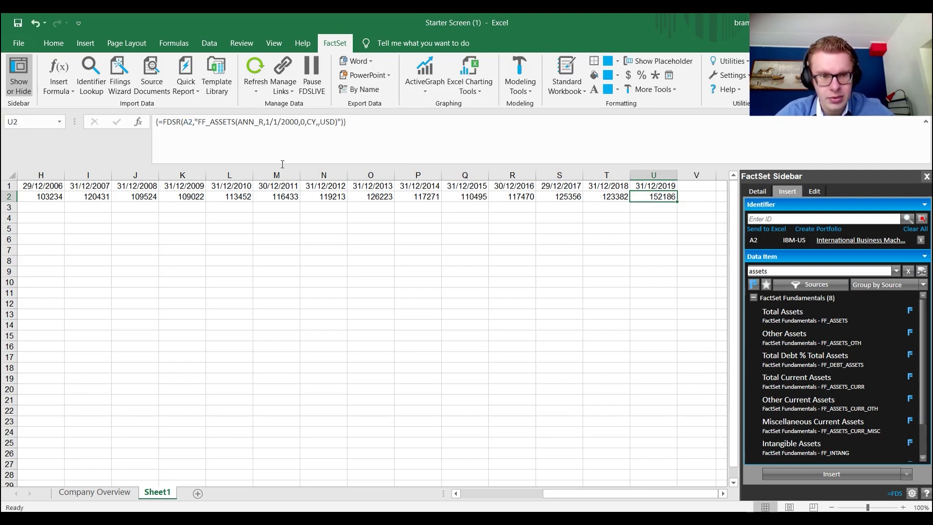
pyautogui.doubleClick(596, 197)
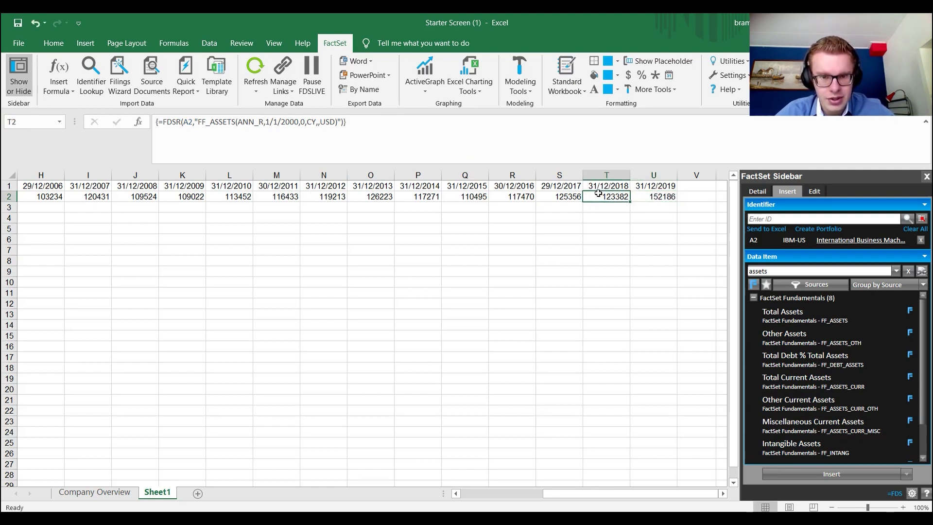
pyautogui.write('+10')
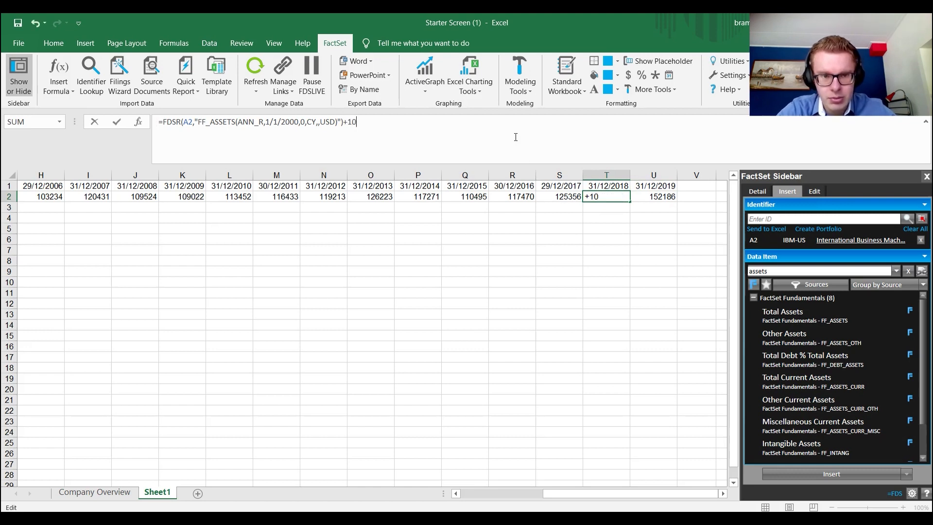
pyautogui.press('Return')
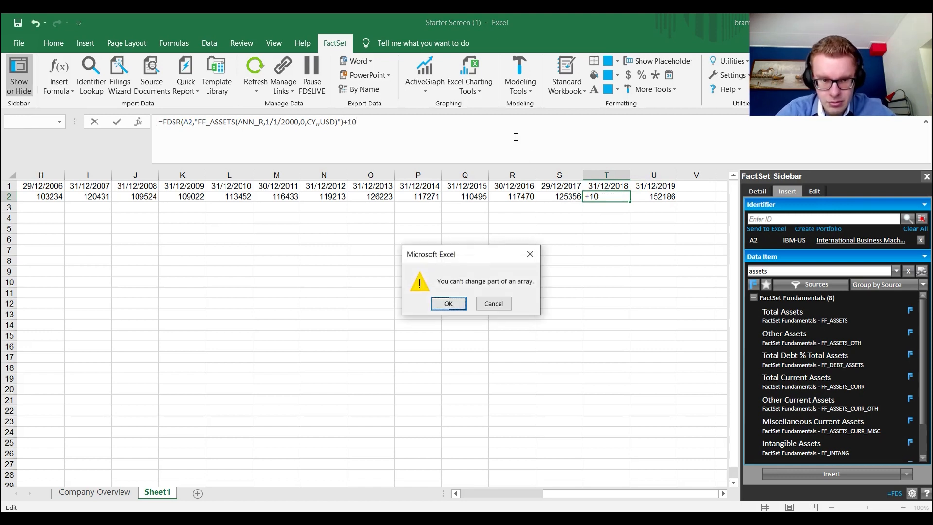
pyautogui.click(493, 304)
pyautogui.click(478, 271)
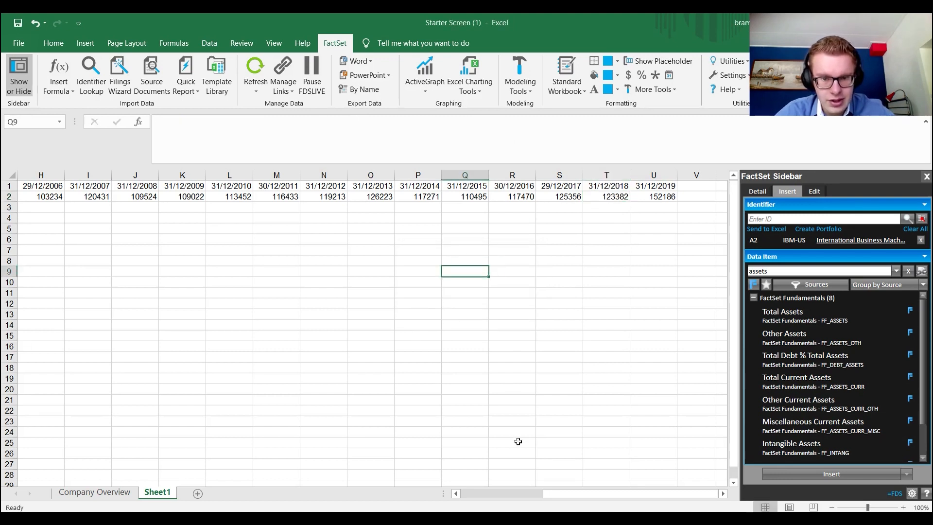
pyautogui.moveTo(553, 495); pyautogui.dragTo(460, 494)
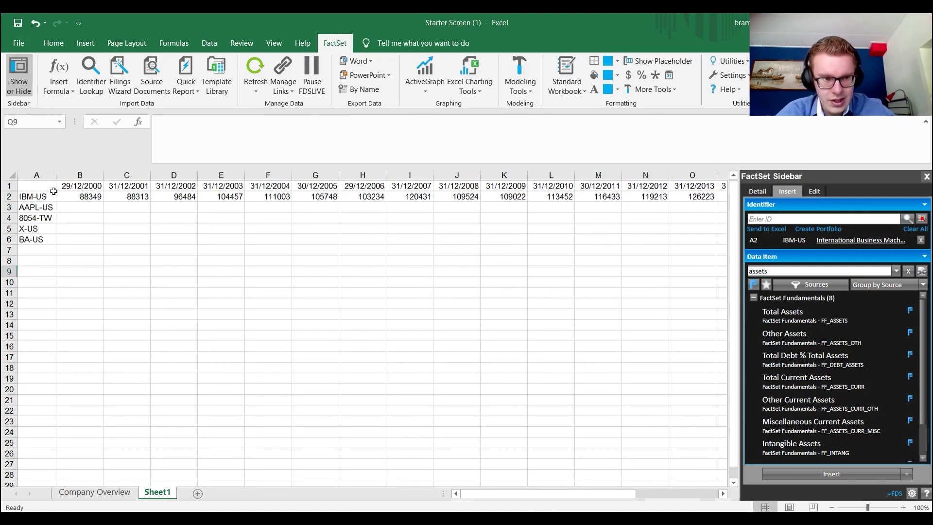
# - Start a Total Assets insert at B3 and uncheck Dates in the layout options
pyautogui.click(79, 208)
pyautogui.click(817, 315)
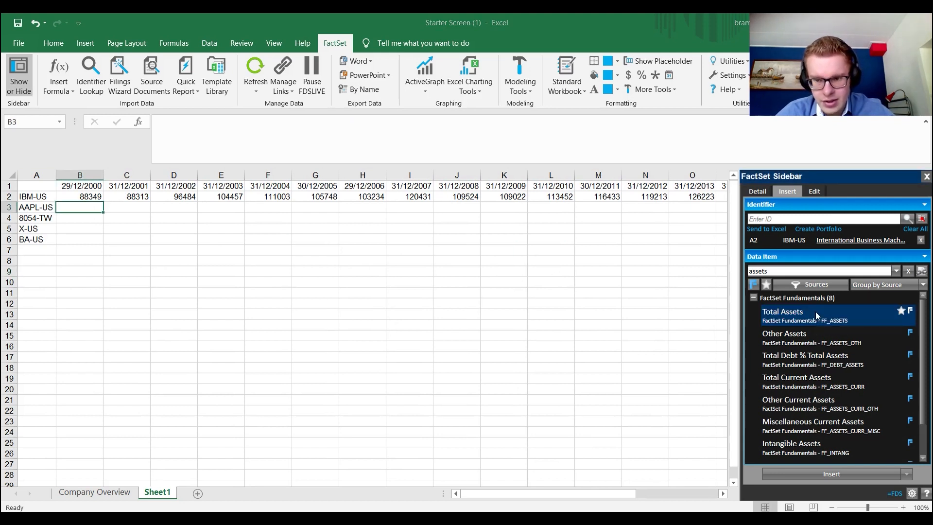
pyautogui.doubleClick(816, 314)
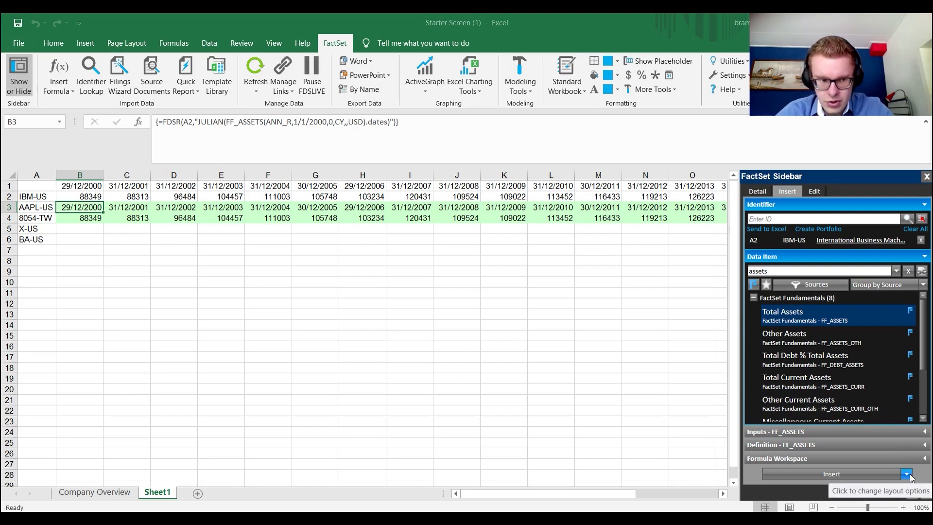
pyautogui.click(907, 474)
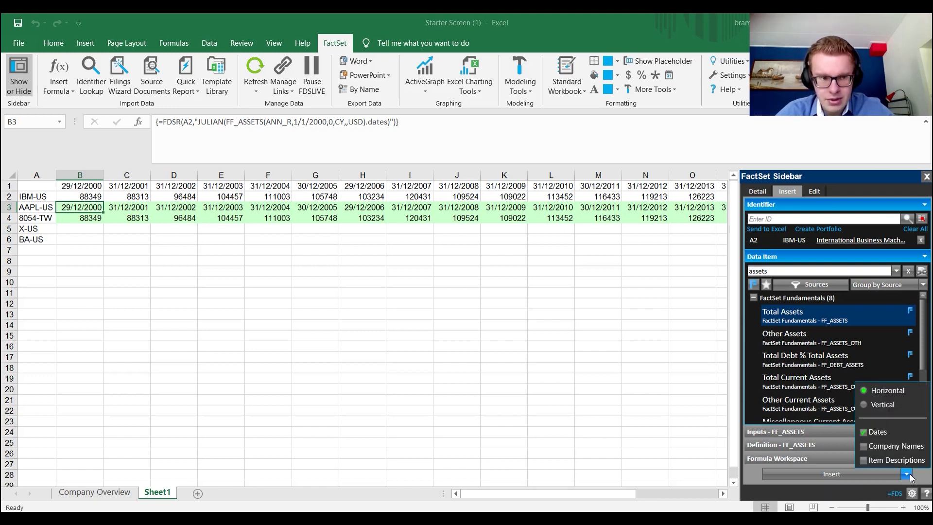
pyautogui.click(864, 432)
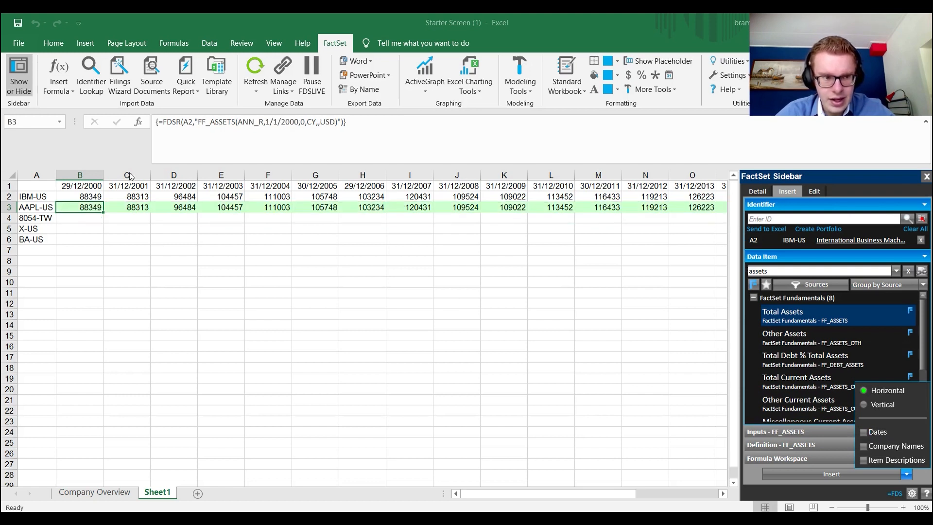
# - Replace the IBM-US identifier with AAPL-US from A3 and insert Apple's Total Assets into row 3
pyautogui.click(922, 241)
pyautogui.click(921, 219)
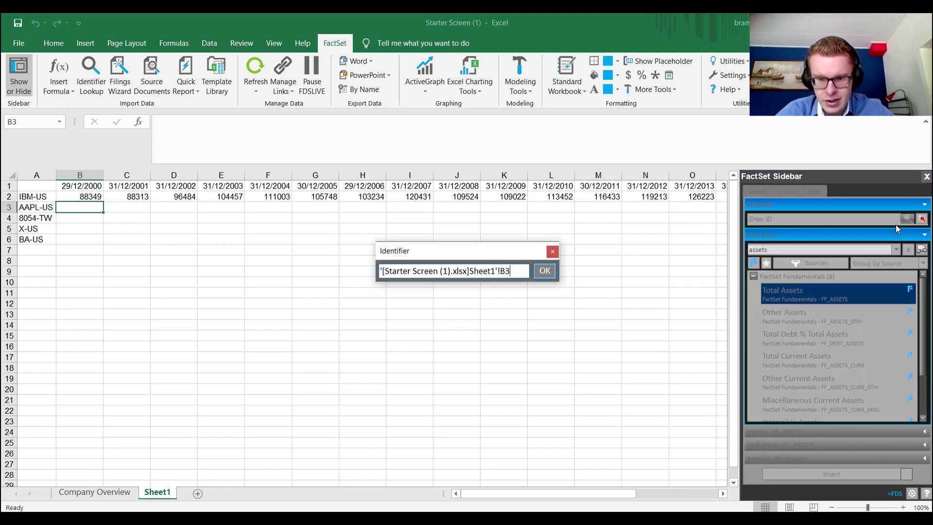
pyautogui.click(37, 207)
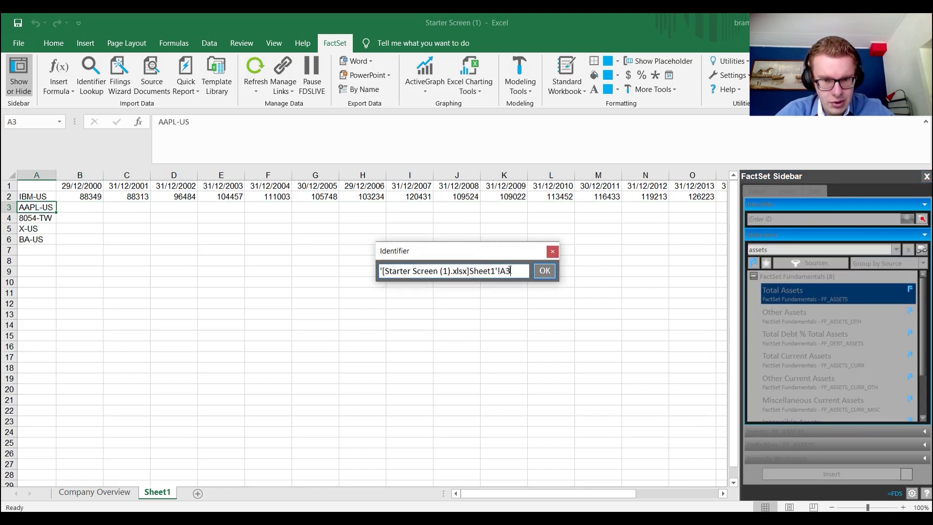
pyautogui.click(544, 271)
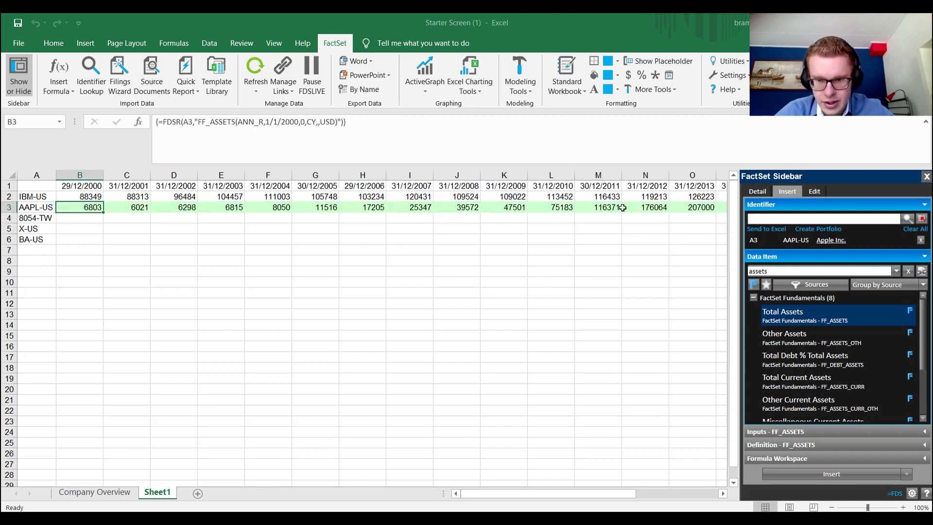
pyautogui.click(839, 472)
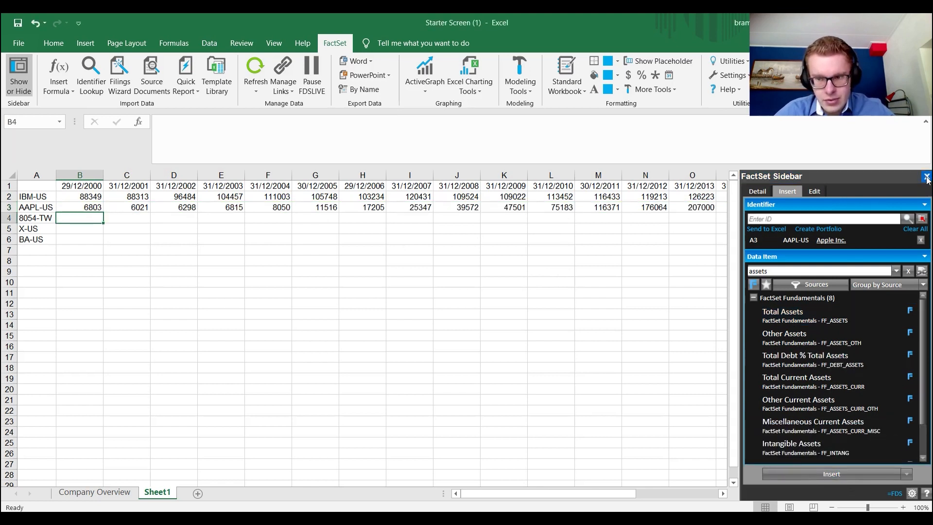
# - Set identifiers to A4:A6 and insert Total Assets for 8054-TW, X-US and BA-US in rows 4–6
pyautogui.click(922, 219)
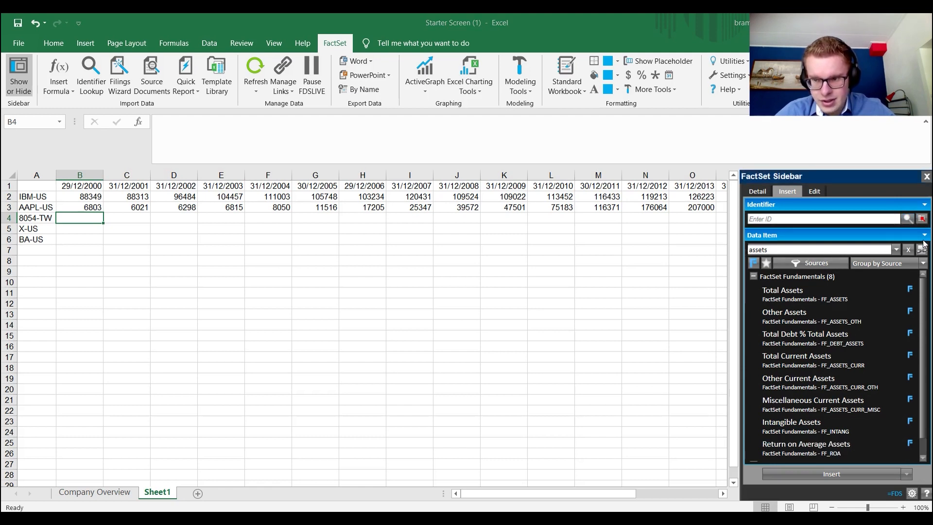
pyautogui.moveTo(37, 218); pyautogui.dragTo(37, 239)
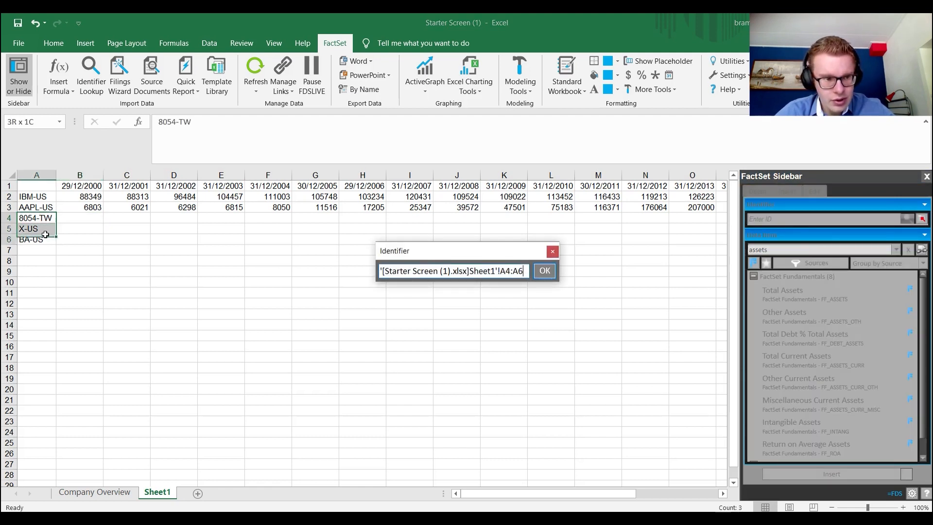
pyautogui.click(545, 270)
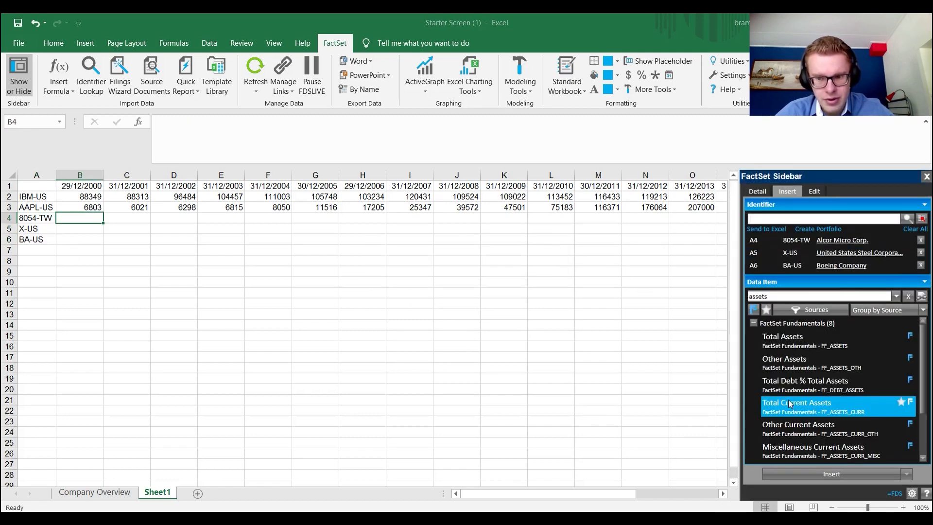
pyautogui.click(818, 341)
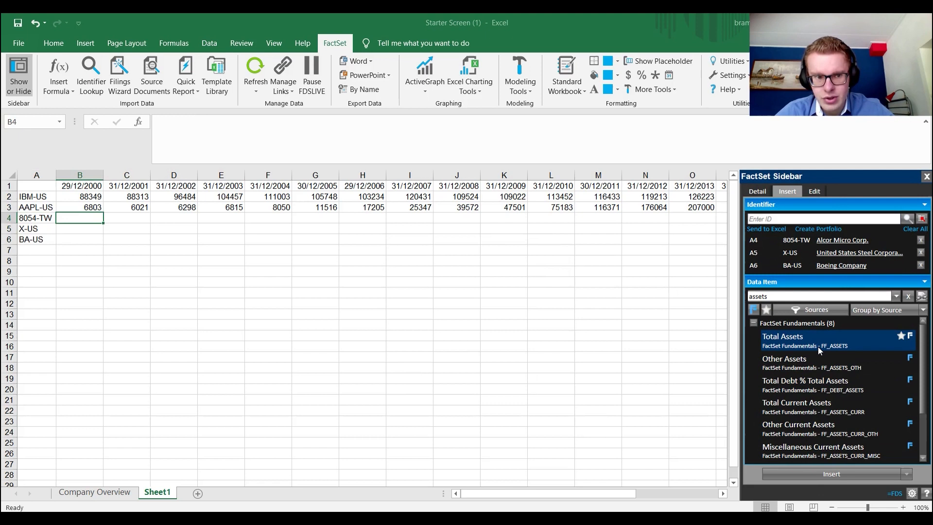
pyautogui.click(785, 474)
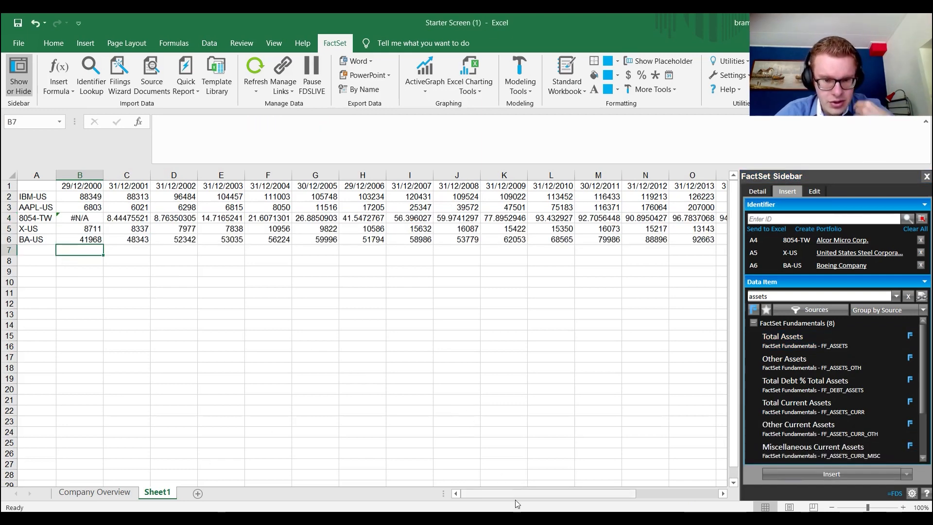
pyautogui.moveTo(517, 494); pyautogui.dragTo(614, 494)
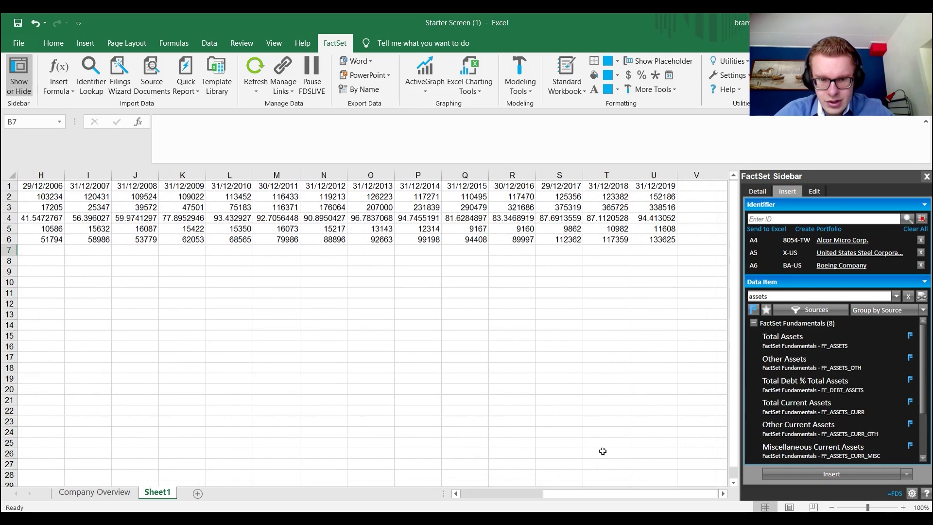
# - Check the inserted 2001 and 2019 values and the FactSet formulas behind IBM's and Apple's rows
pyautogui.click(656, 217)
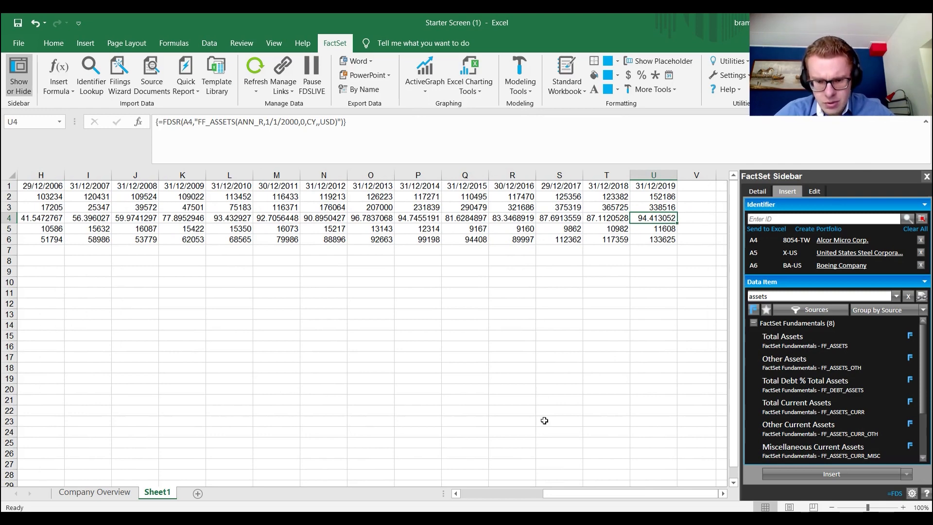
pyautogui.moveTo(614, 494); pyautogui.dragTo(466, 495)
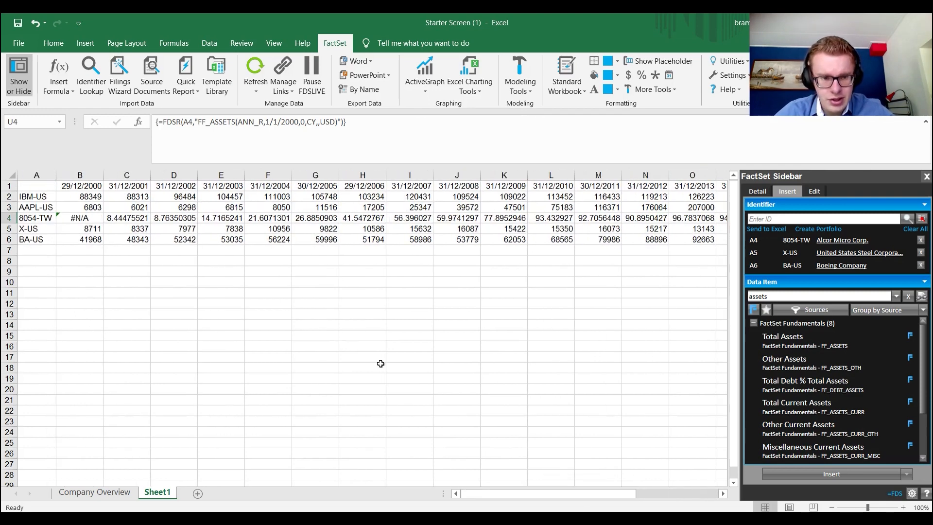
pyautogui.click(124, 218)
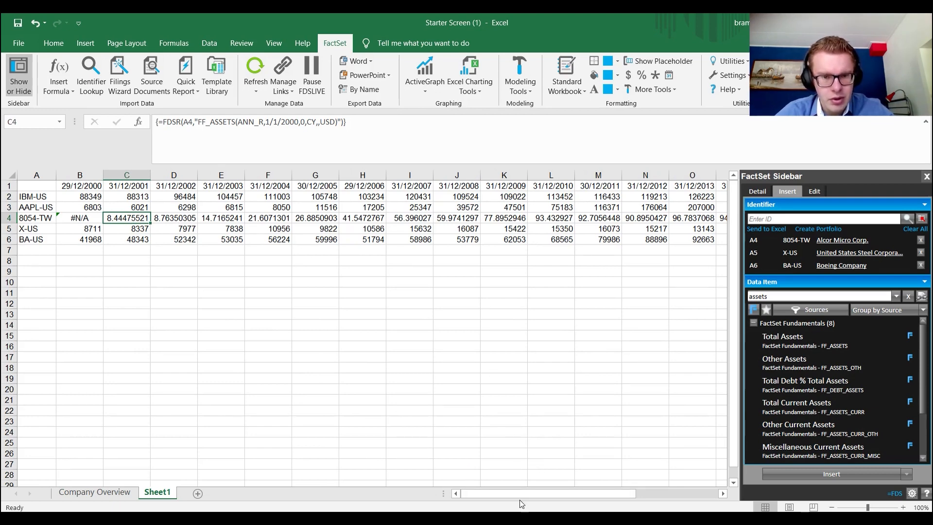
pyautogui.moveTo(520, 495)
pyautogui.mouseDown()
pyautogui.moveTo(625, 496)
pyautogui.moveTo(467, 493)
pyautogui.mouseUp()
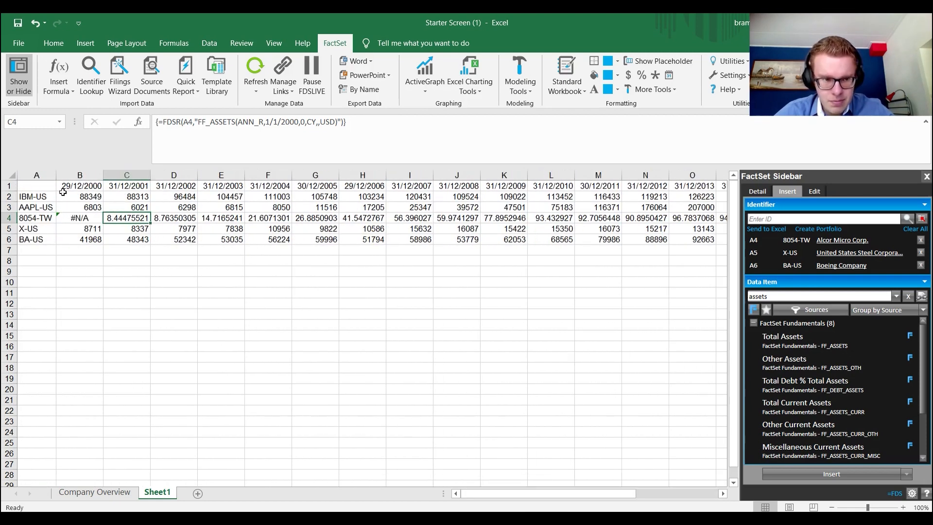
pyautogui.moveTo(135, 198); pyautogui.dragTo(135, 239)
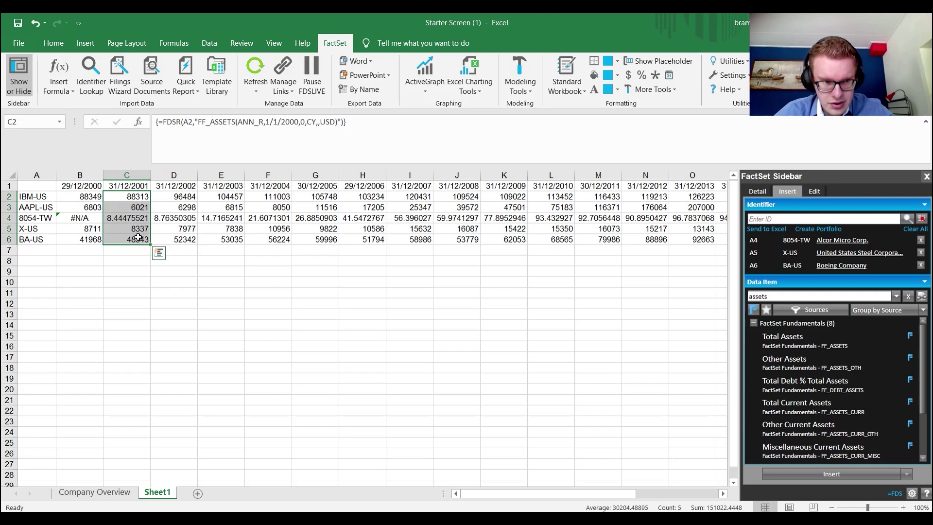
pyautogui.click(91, 199)
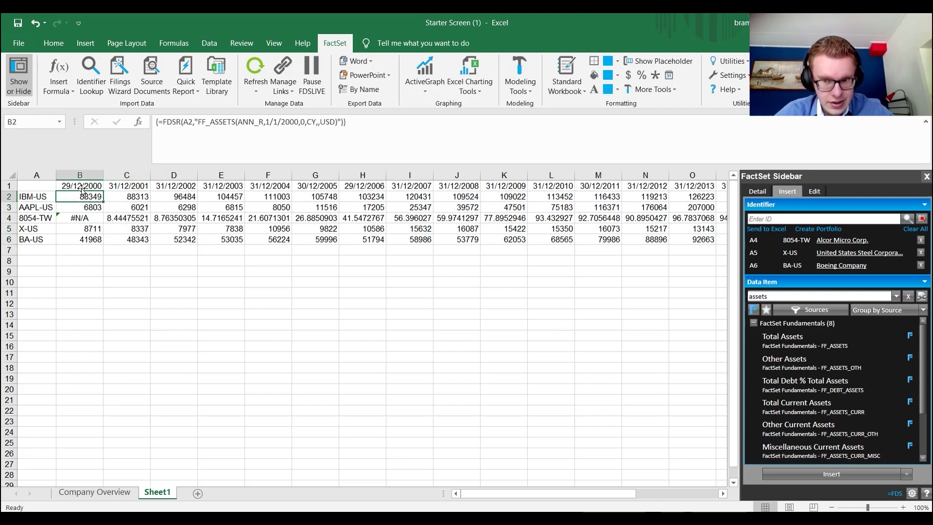
pyautogui.click(85, 208)
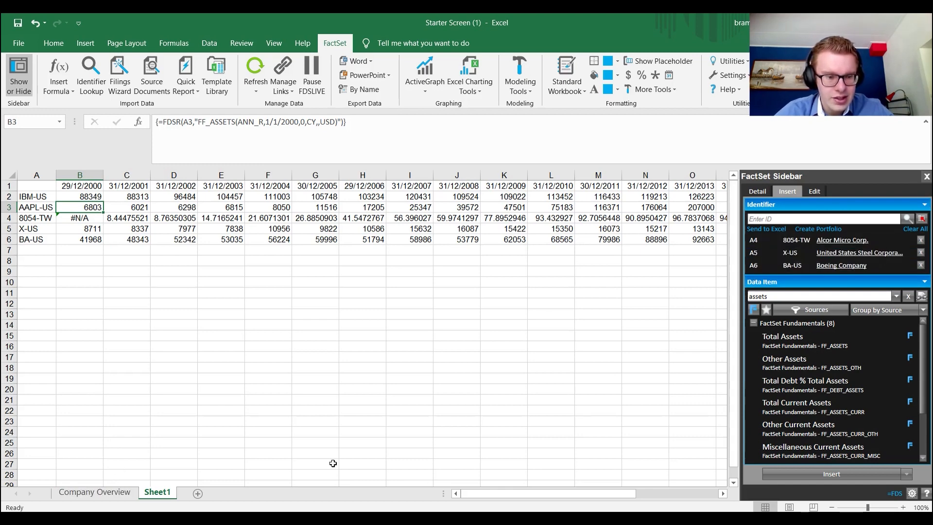
# - On Company Overview, clear identifiers and set A-55, Inc. in A2 as the identifier
pyautogui.click(94, 492)
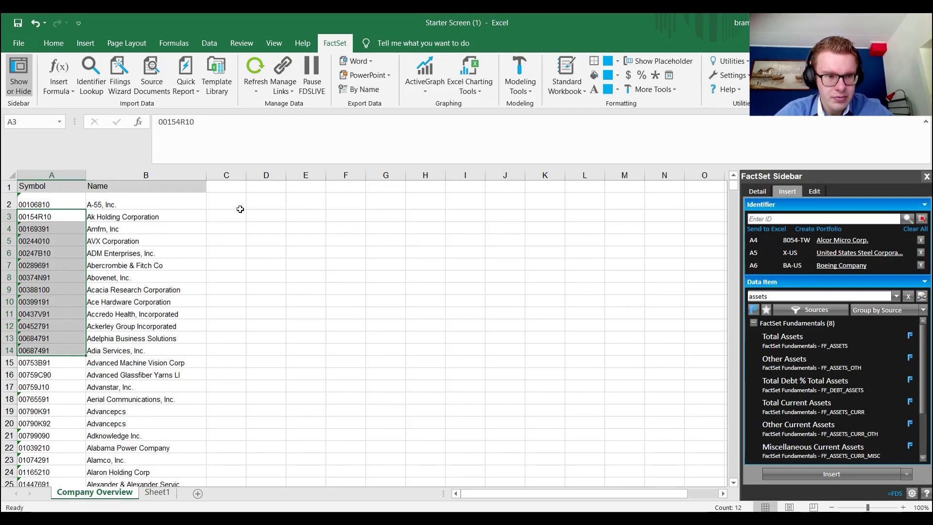
pyautogui.click(226, 204)
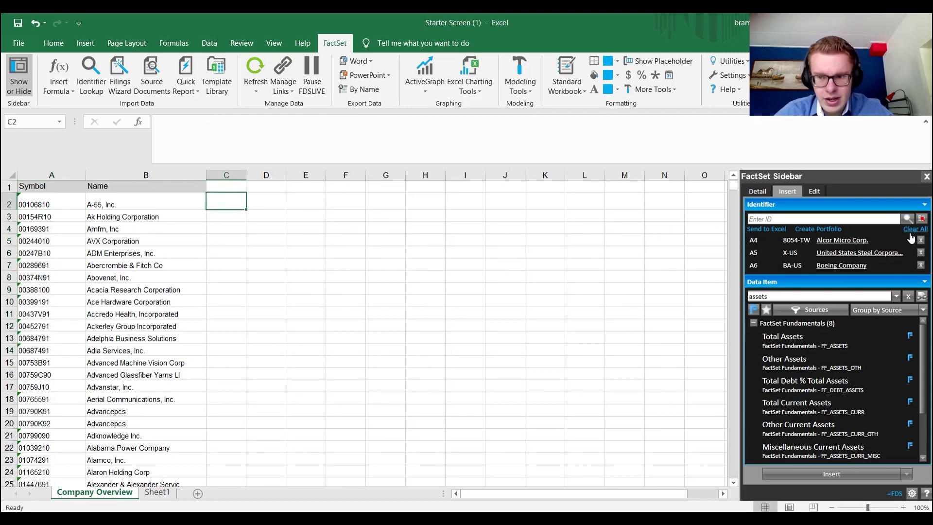
pyautogui.click(917, 229)
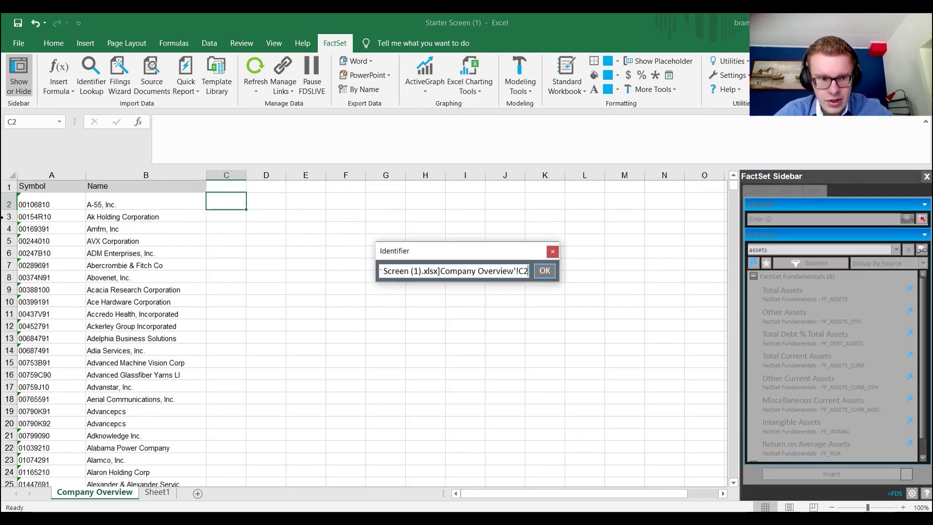
pyautogui.click(44, 206)
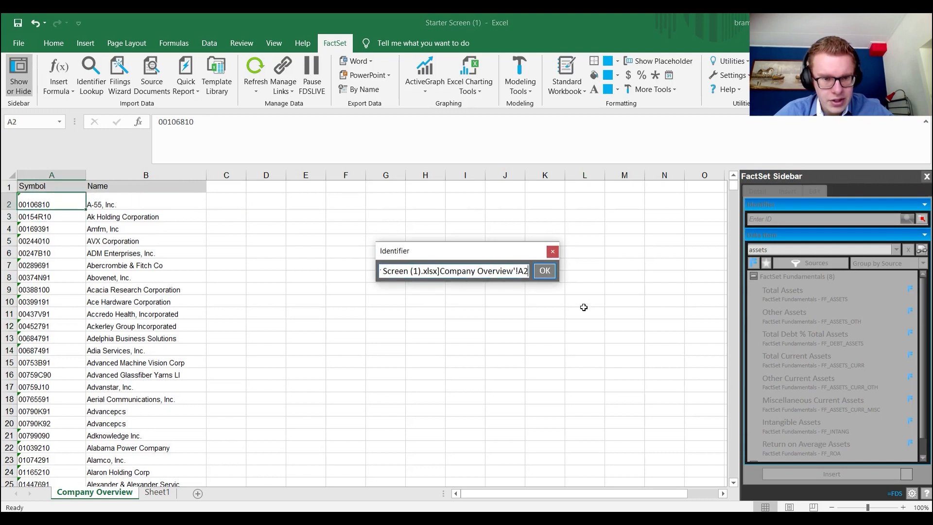
pyautogui.click(544, 270)
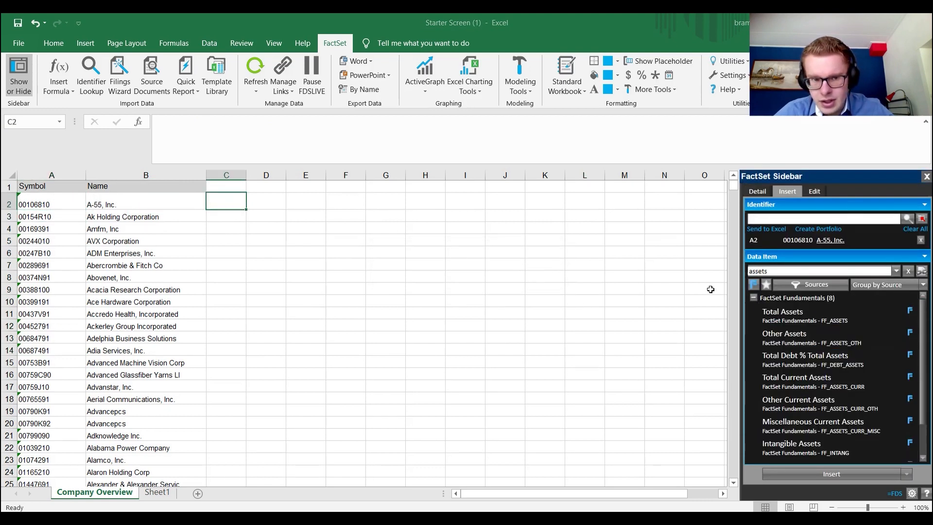
# - Insert Total Assets for A-55, Inc. in C2, review its inputs and formula, then select C1 for headers
pyautogui.doubleClick(791, 321)
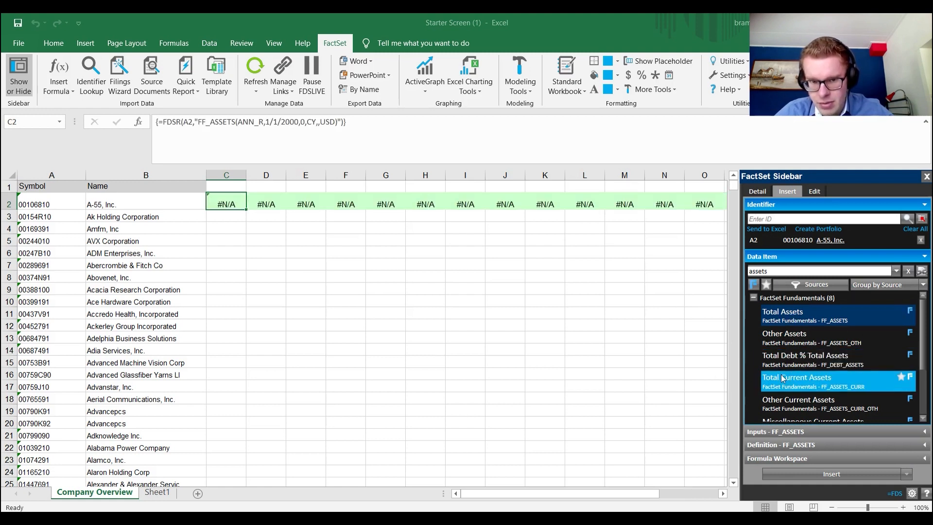
pyautogui.click(926, 432)
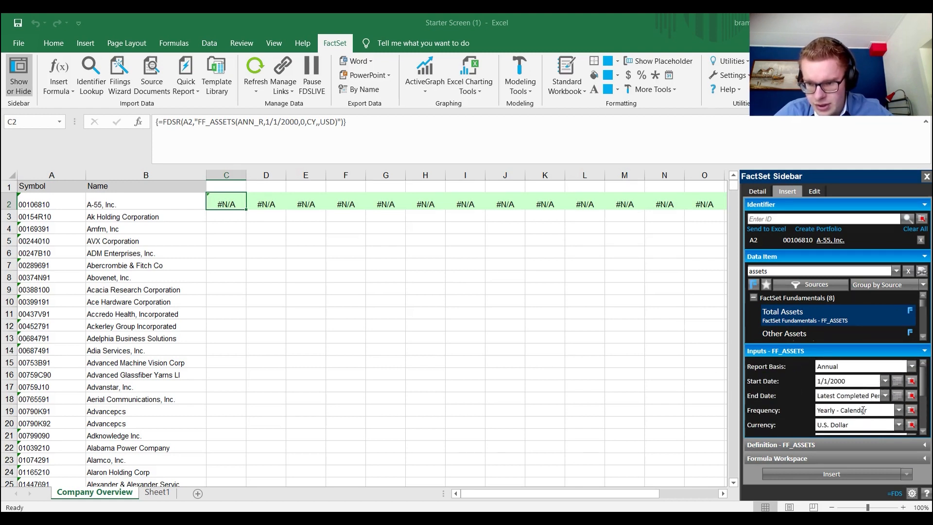
pyautogui.click(851, 474)
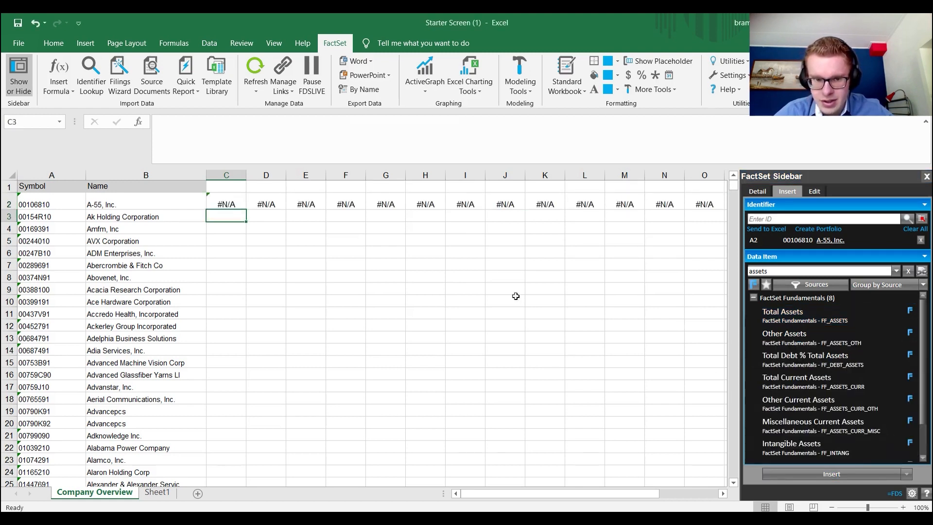
pyautogui.click(226, 204)
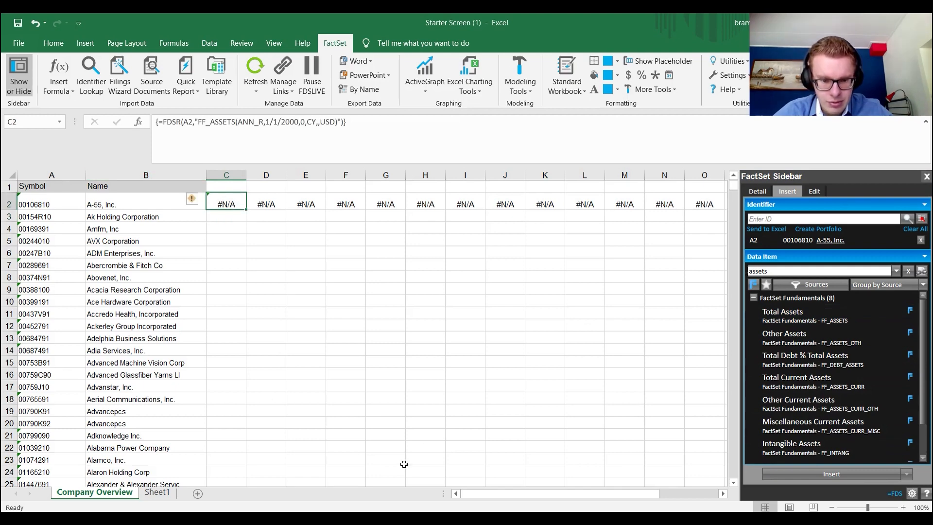
pyautogui.moveTo(470, 498); pyautogui.dragTo(460, 498)
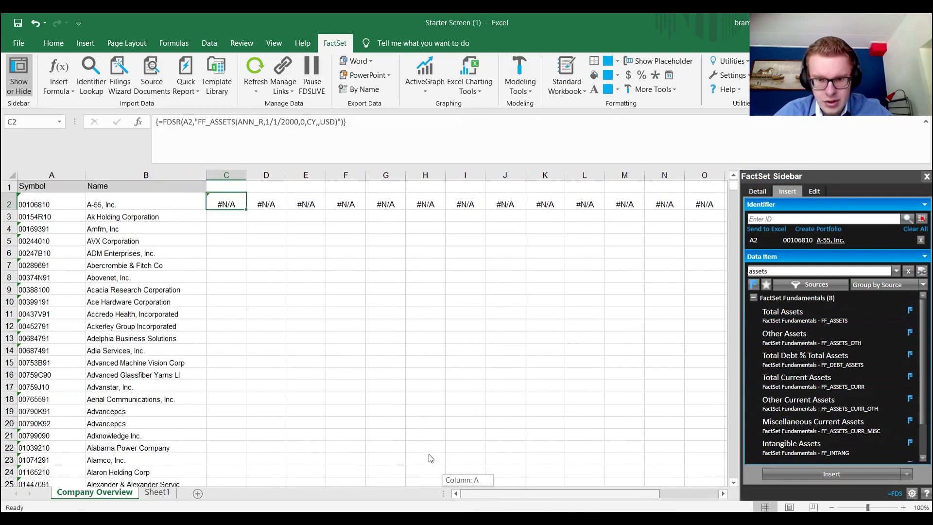
pyautogui.click(224, 188)
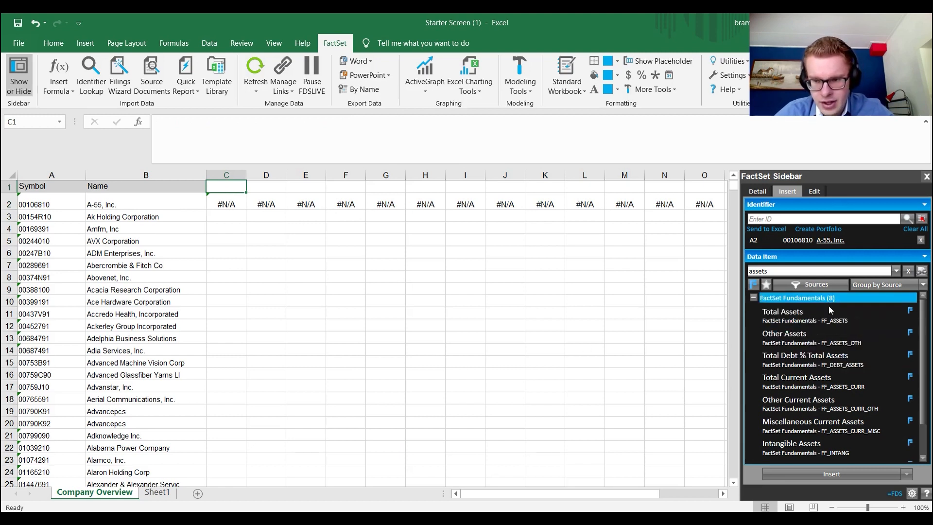
# - Select Total Assets again for row 1 and check Dates in the output layout
pyautogui.click(809, 321)
pyautogui.click(832, 474)
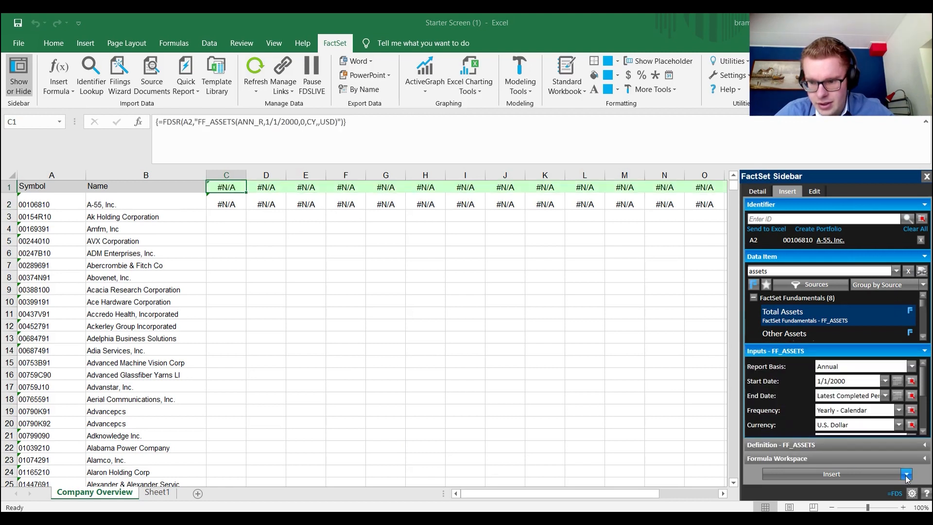
pyautogui.click(907, 474)
pyautogui.click(863, 432)
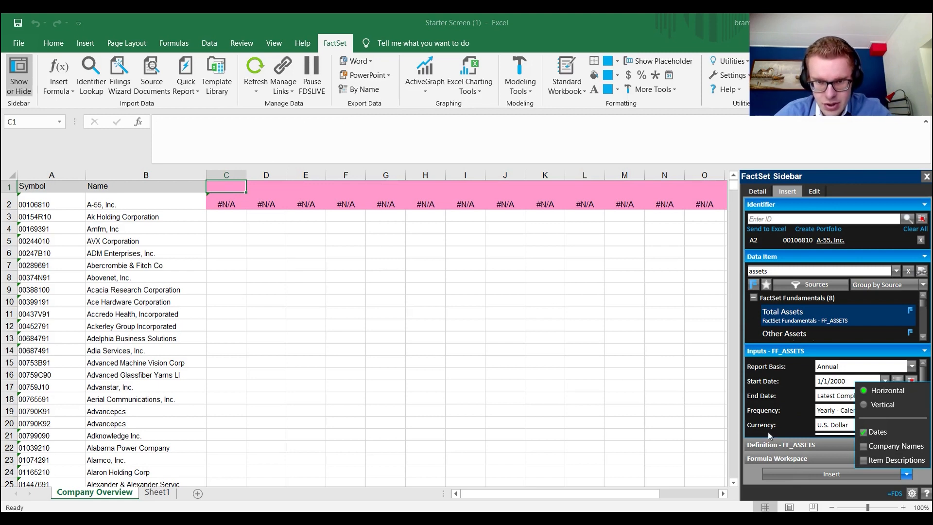
# - Insert with dates, overwriting row 1 so dates sit above A-55's values, then clear the identifier
pyautogui.click(803, 470)
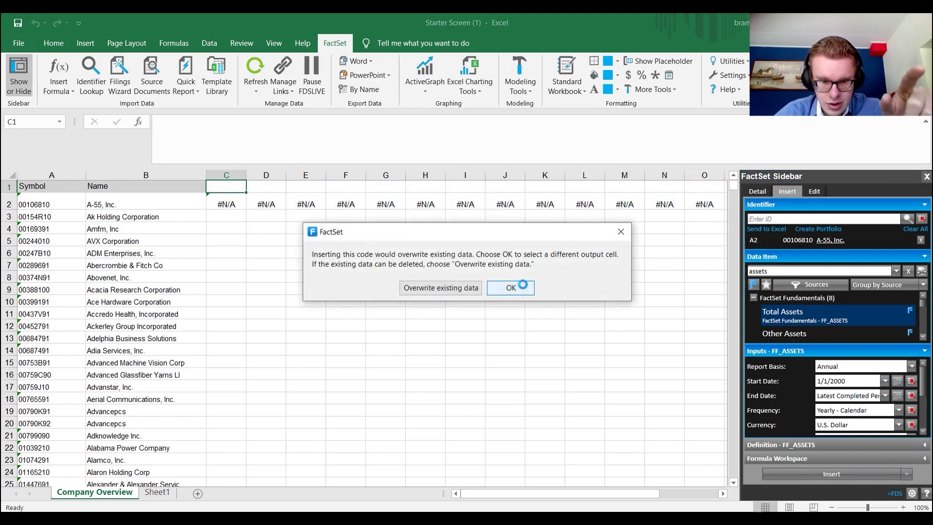
pyautogui.click(431, 291)
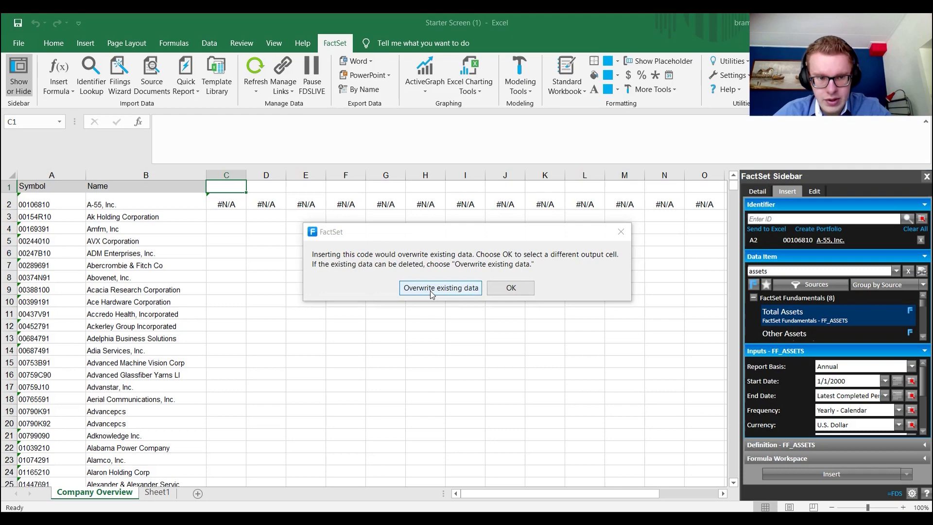
pyautogui.click(230, 216)
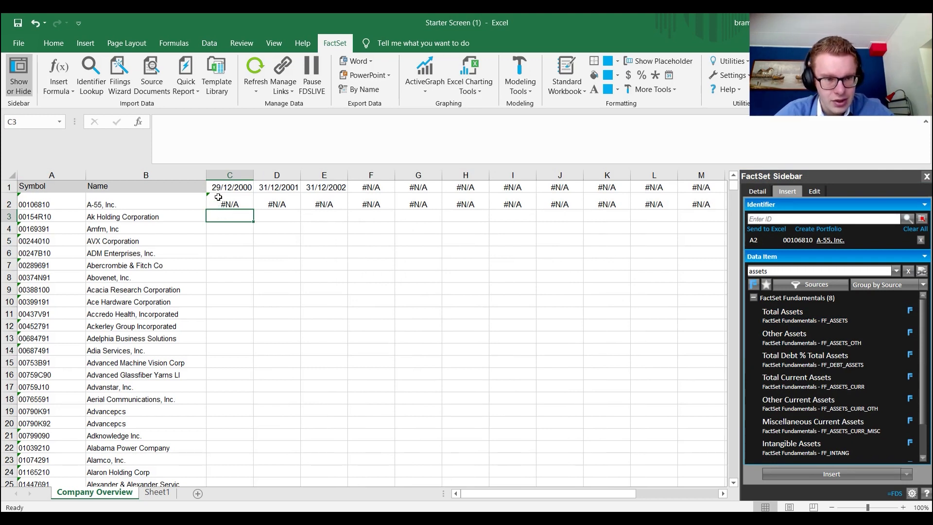
pyautogui.click(920, 240)
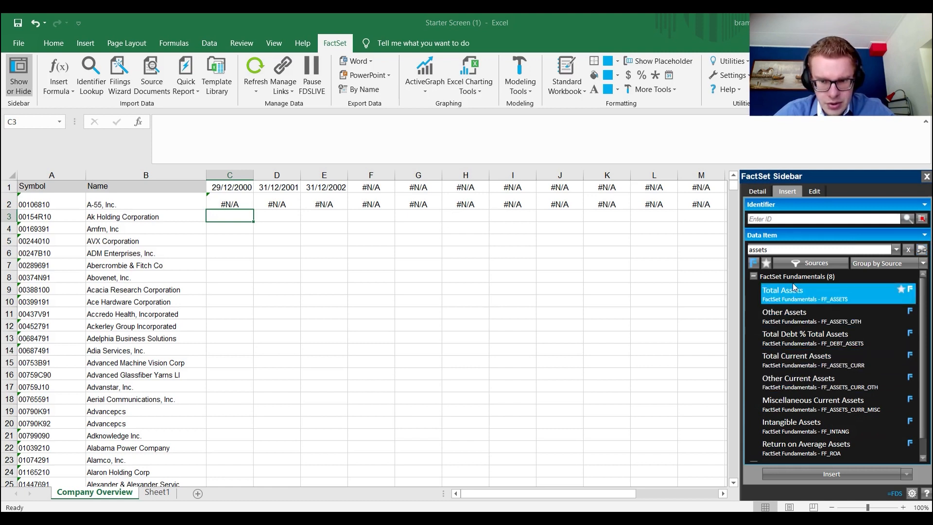
# - Set Ak Holding in A3 as the identifier and select Total Assets
pyautogui.click(919, 219)
pyautogui.click(52, 217)
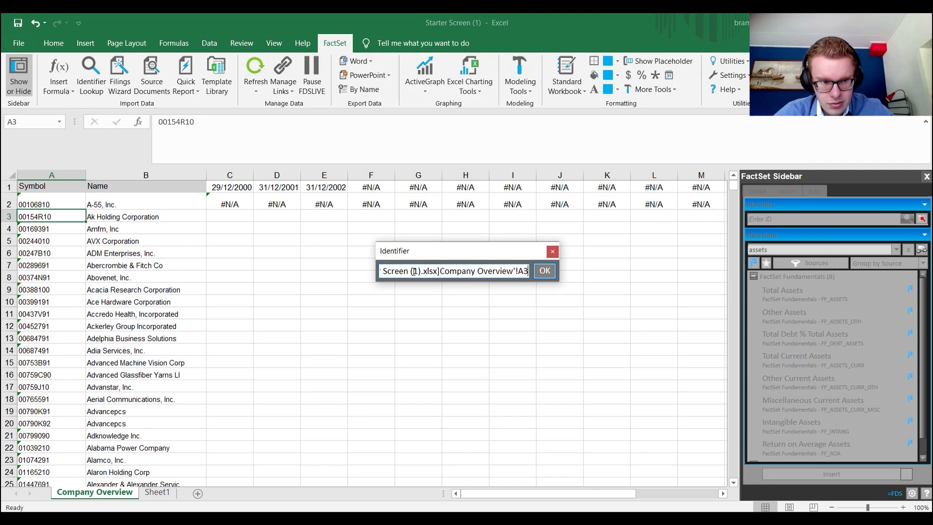
pyautogui.click(544, 270)
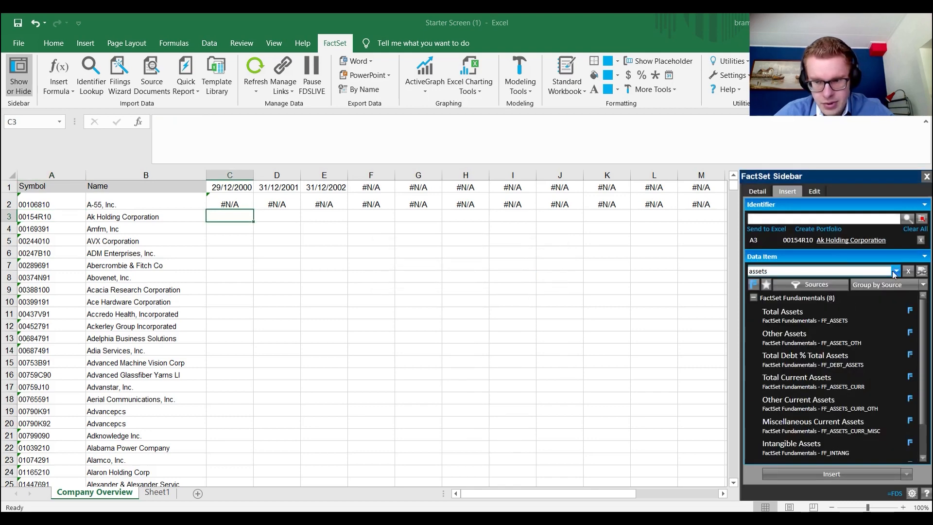
pyautogui.click(793, 315)
# - Uncheck Dates and insert Ak Holding's Total Assets series into row 3
pyautogui.click(904, 475)
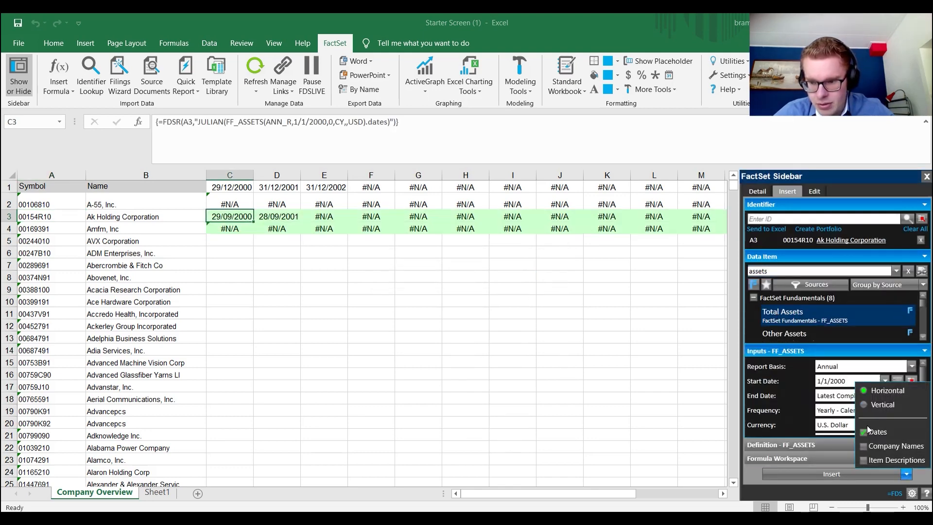
pyautogui.click(865, 433)
pyautogui.click(817, 475)
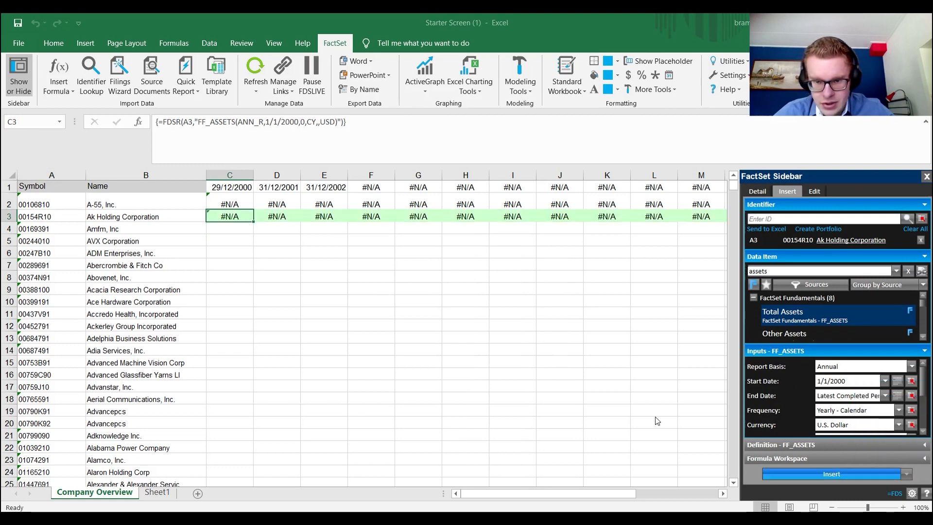
pyautogui.moveTo(547, 493)
pyautogui.mouseDown()
pyautogui.moveTo(576, 494)
pyautogui.moveTo(554, 494)
pyautogui.mouseUp()
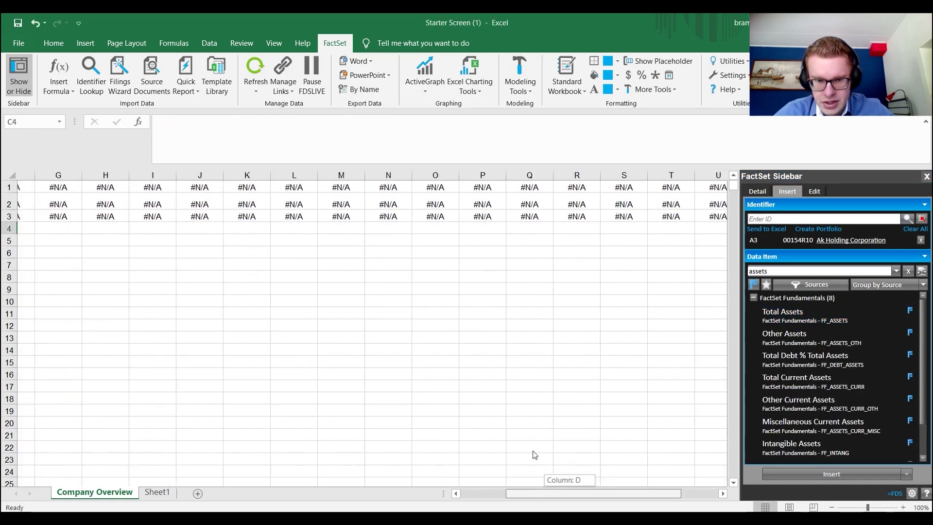
# - Review C3's FDSR formula arguments: FF_ASSETS, ANN_R, 1/1/2000 start date and USD currency
pyautogui.click(223, 216)
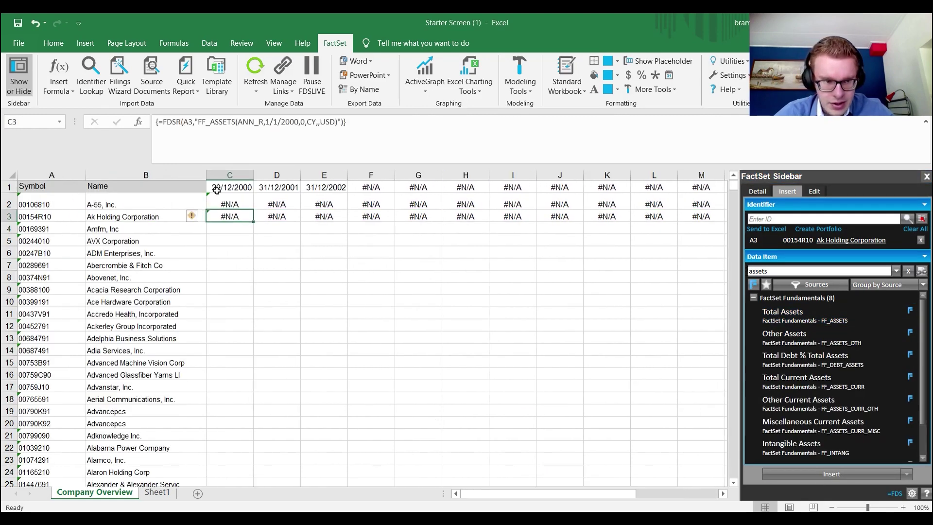
pyautogui.click(182, 122)
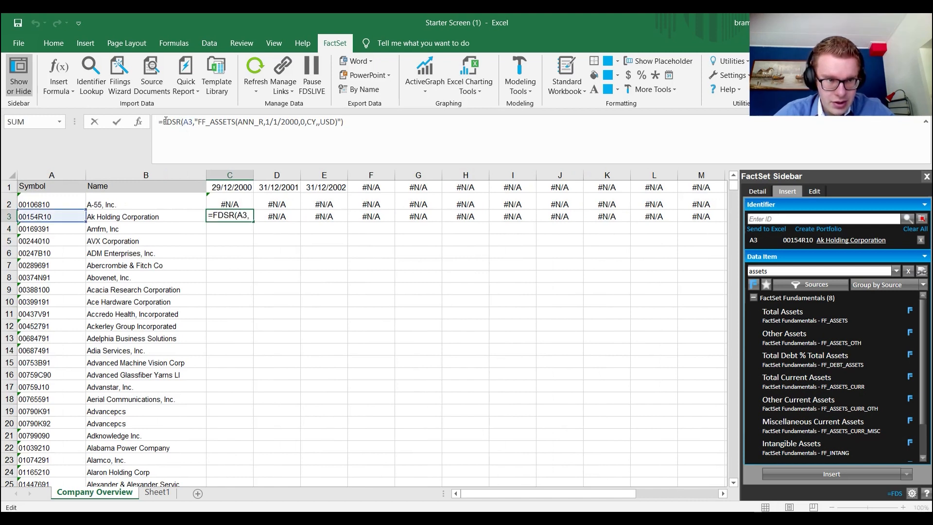
pyautogui.moveTo(164, 122); pyautogui.dragTo(182, 122)
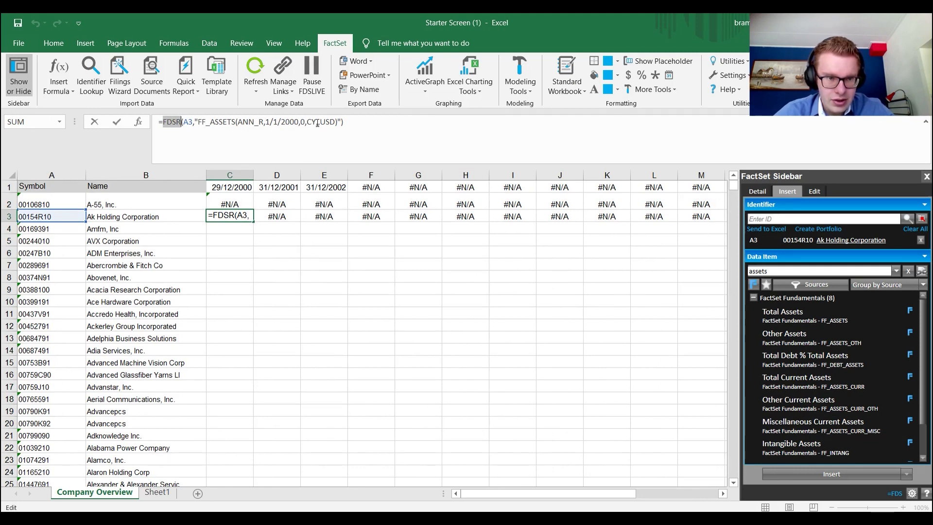
pyautogui.click(317, 122)
pyautogui.moveTo(333, 121); pyautogui.dragTo(321, 122)
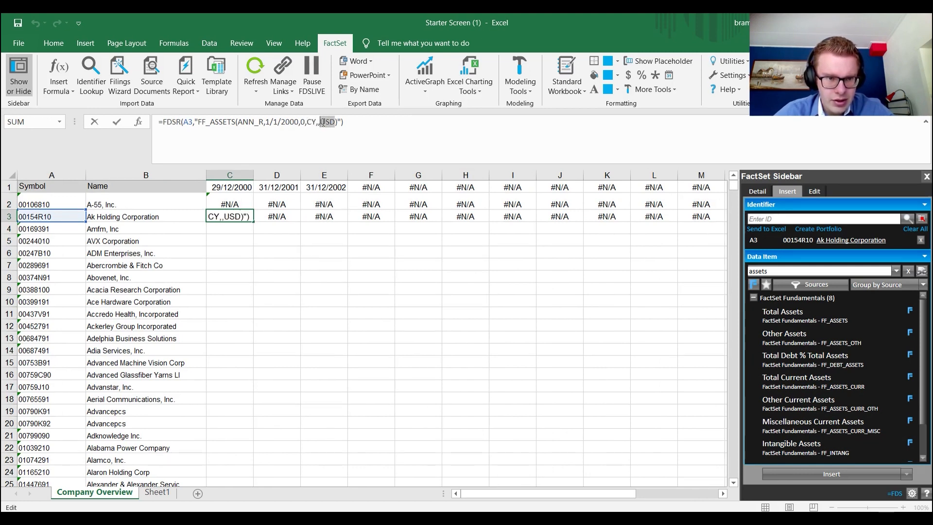
pyautogui.moveTo(264, 123); pyautogui.dragTo(240, 123)
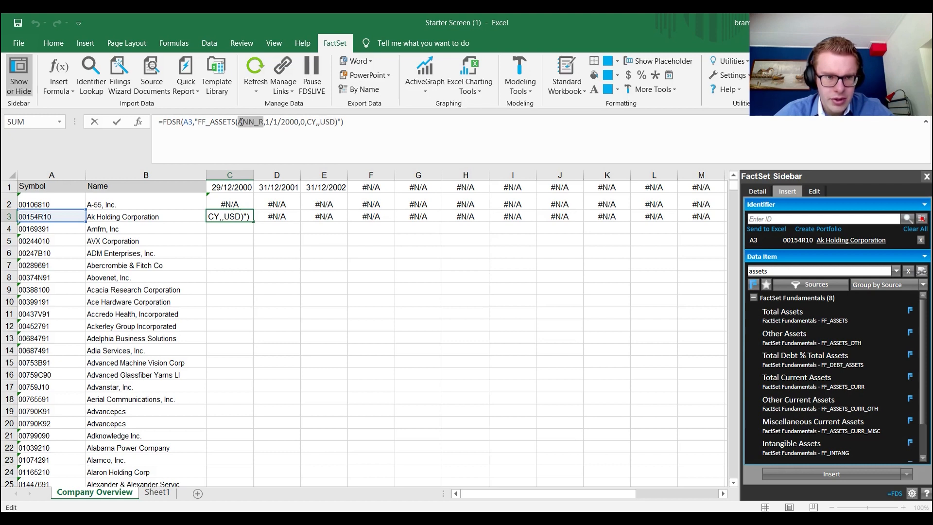
pyautogui.moveTo(300, 121); pyautogui.dragTo(264, 121)
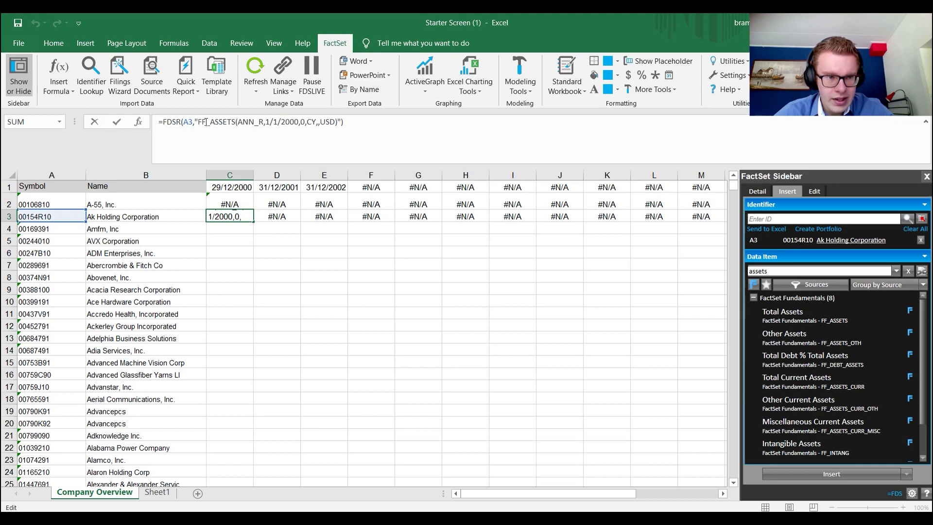
pyautogui.moveTo(195, 123); pyautogui.dragTo(238, 123)
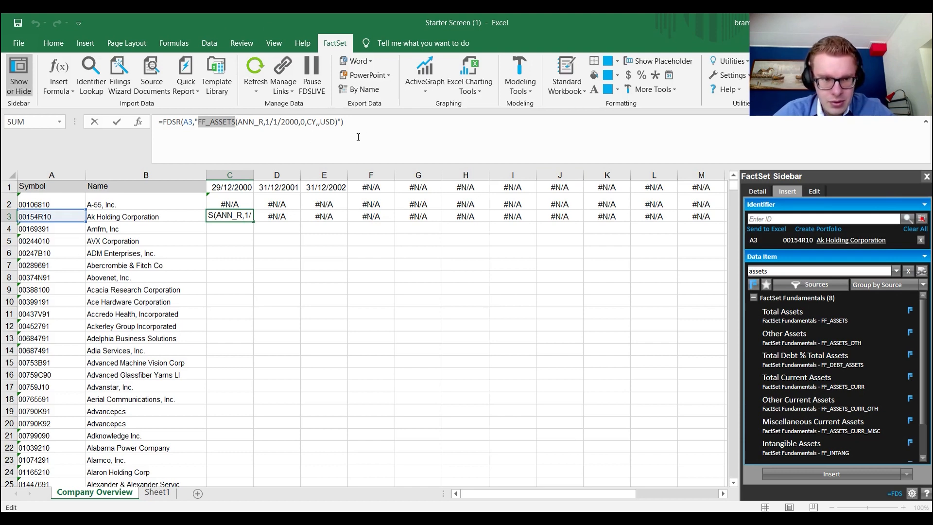
# - Copy the whole FDSR formula from C3 and paste it into C4 for Amfm
pyautogui.moveTo(344, 122); pyautogui.dragTo(158, 124)
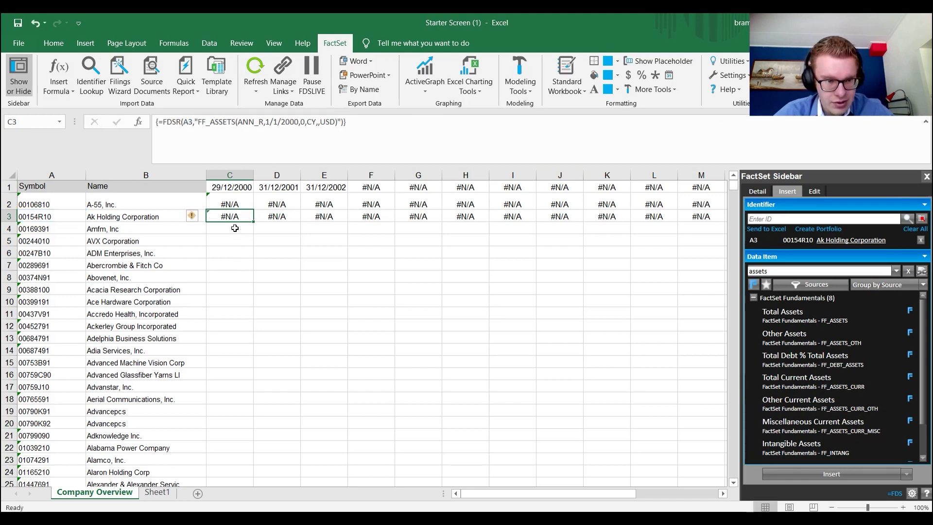
pyautogui.press('Return')
pyautogui.write('=FDSR(A3,"FF_ASSETS(ANN_R,1/1/2000,0,CY,,USD)")')
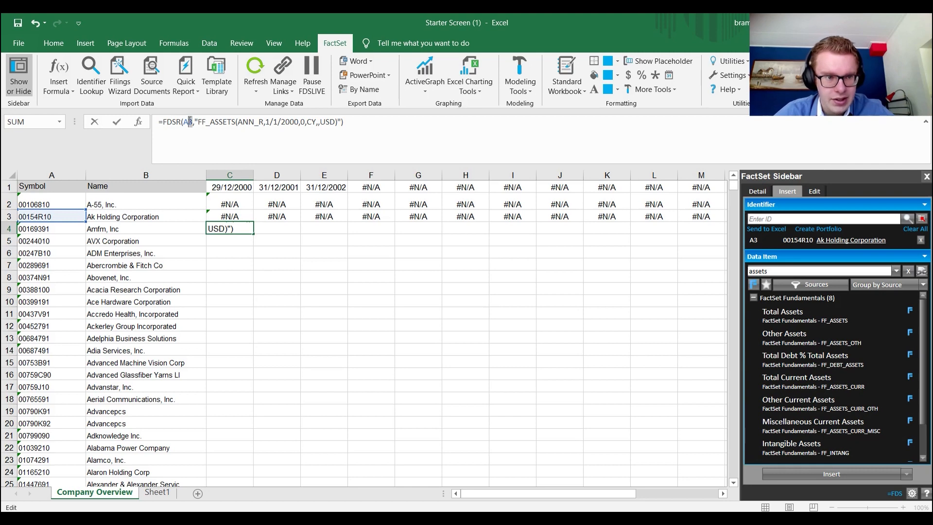
pyautogui.write('4')
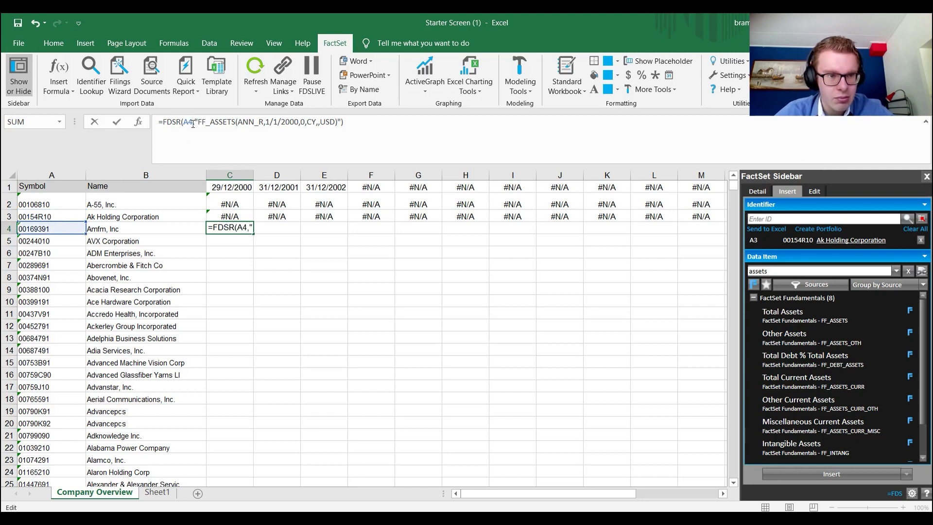
# - Commit C4's formula and fill it down column C for every company in the list
pyautogui.press('Return')
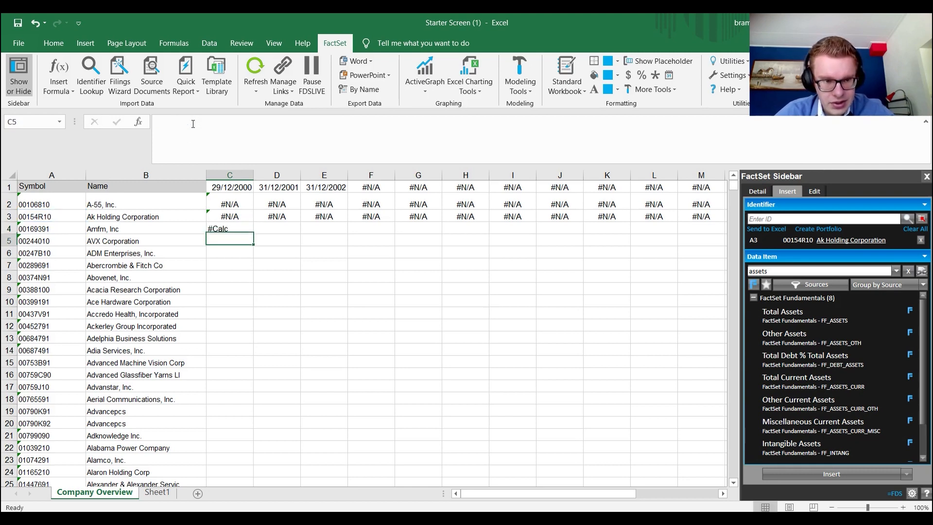
pyautogui.click(246, 231)
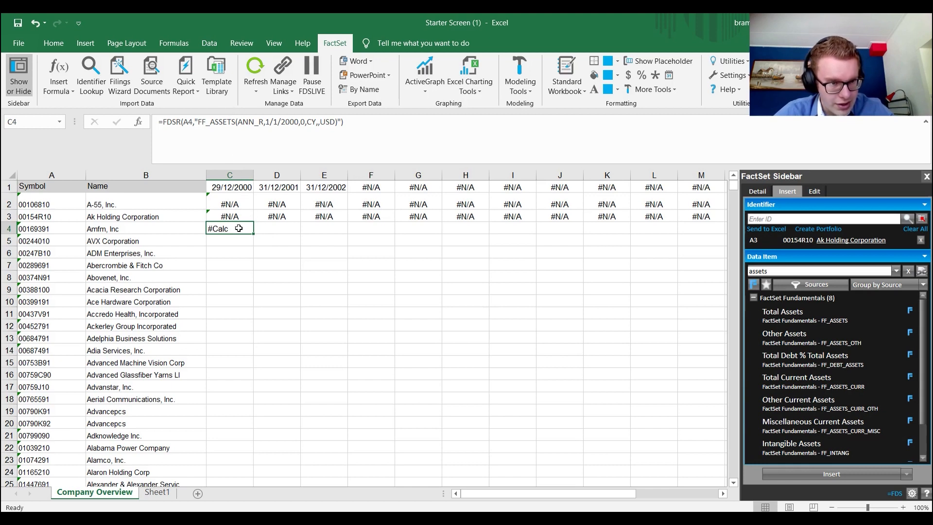
pyautogui.doubleClick(253, 233)
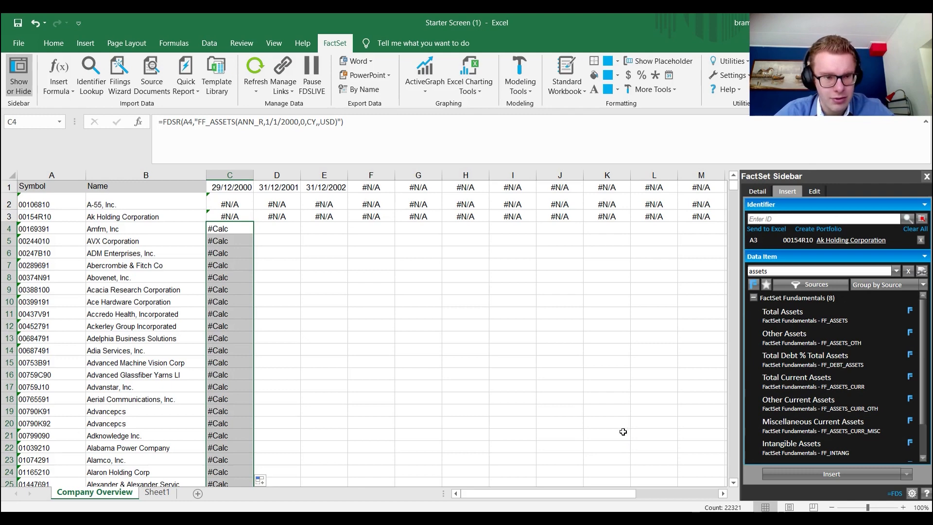
pyautogui.click(270, 235)
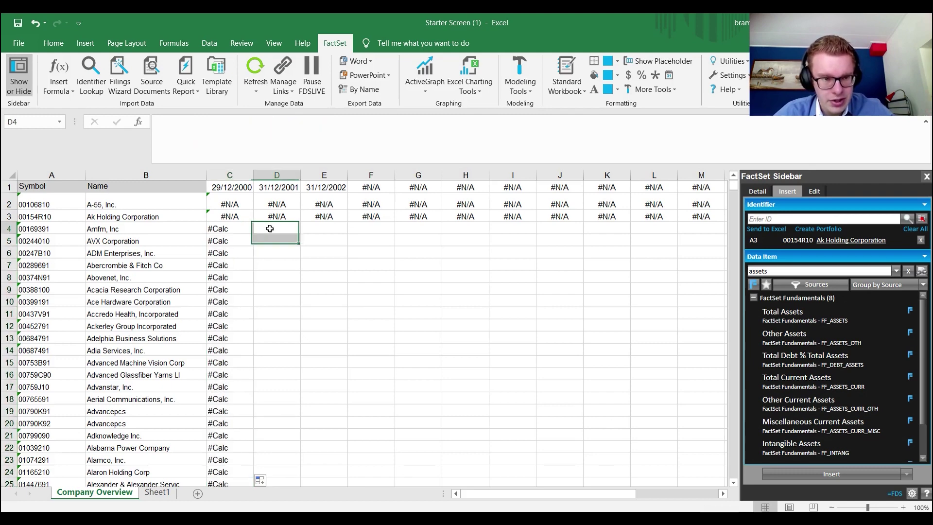
# - Save the workbook as 'Junk' in the Downloads folder on This PC
pyautogui.click(53, 43)
pyautogui.click(17, 43)
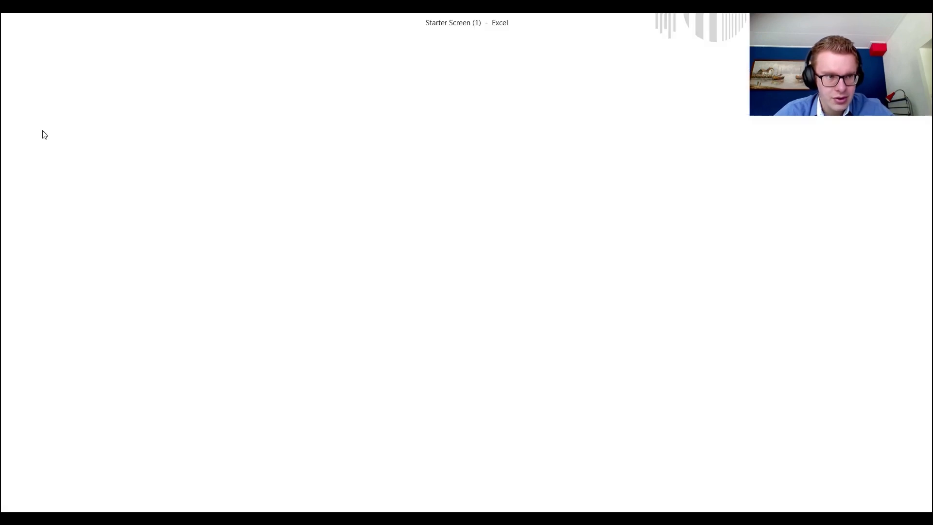
pyautogui.click(48, 205)
pyautogui.click(157, 195)
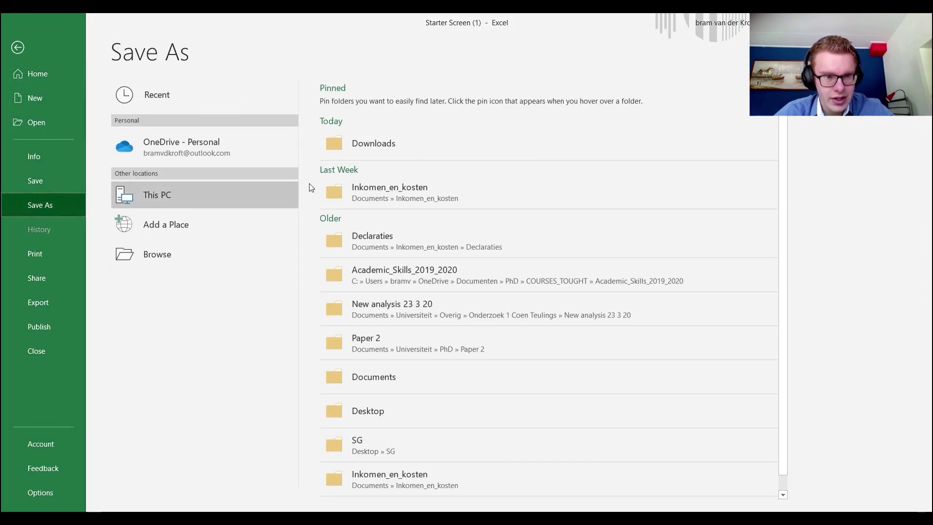
pyautogui.click(381, 144)
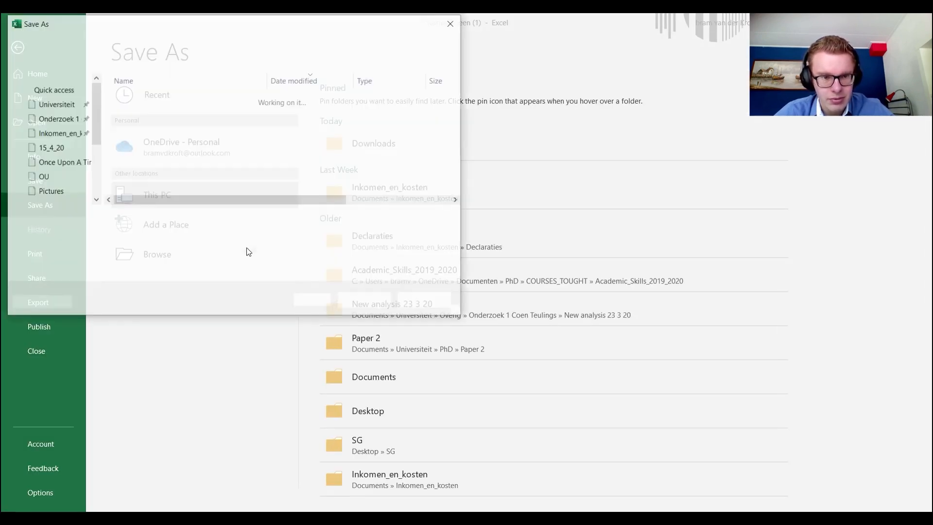
pyautogui.write('Junk')
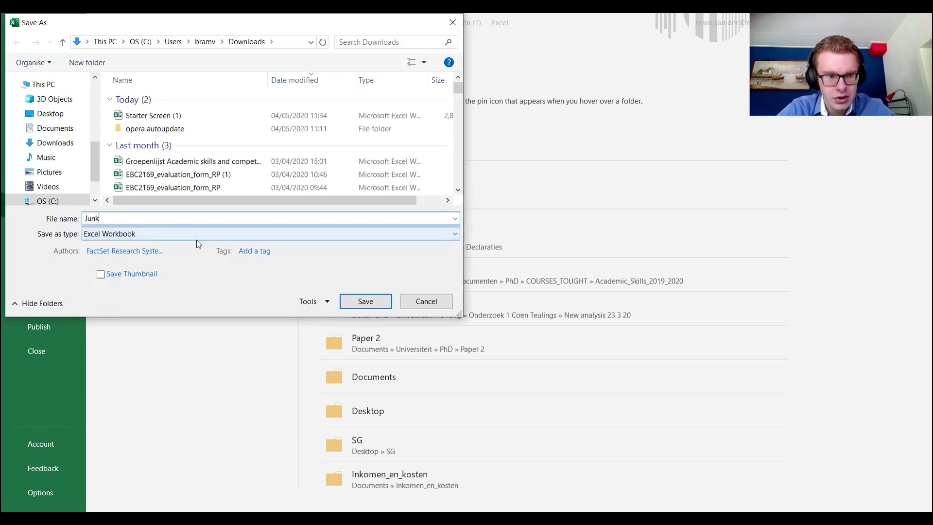
pyautogui.press('Return')
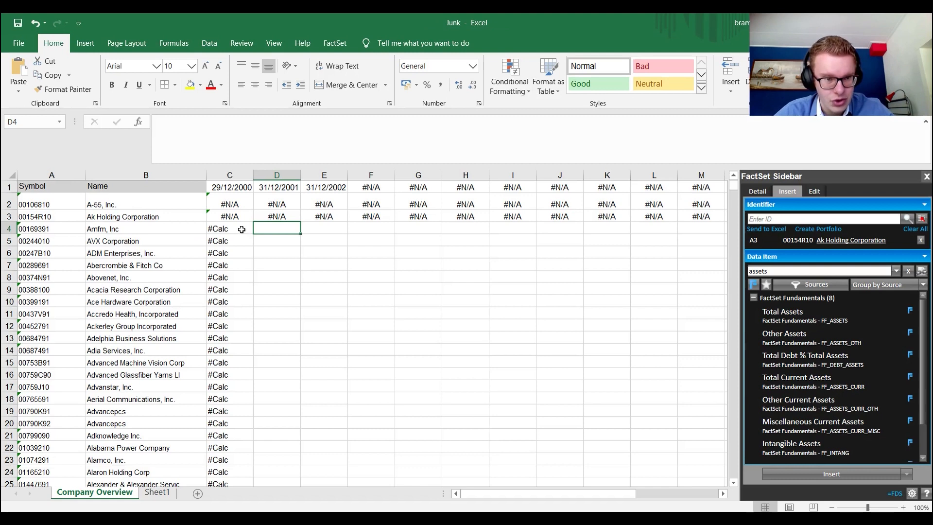
# - Refresh the selected FactSet total-assets formulas in C4:C24 via Refresh > Selection
pyautogui.moveTo(229, 228); pyautogui.dragTo(219, 471)
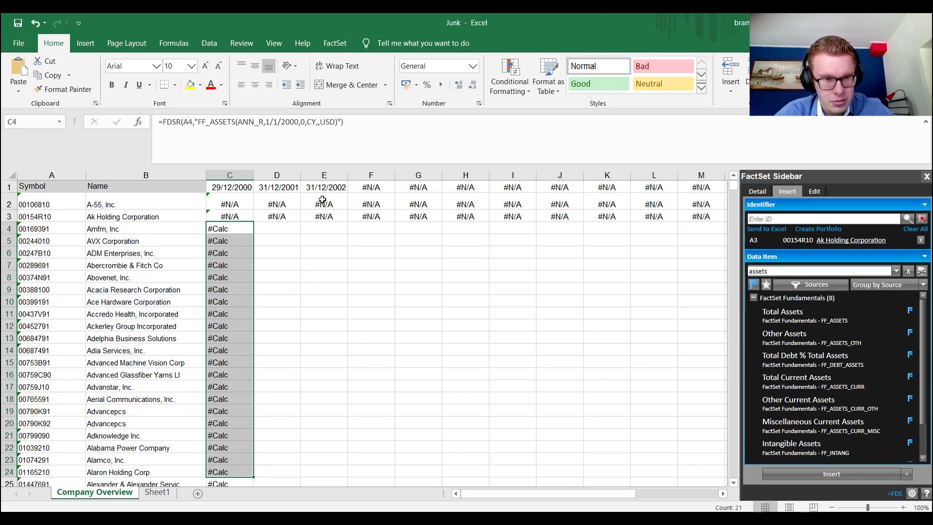
pyautogui.click(335, 43)
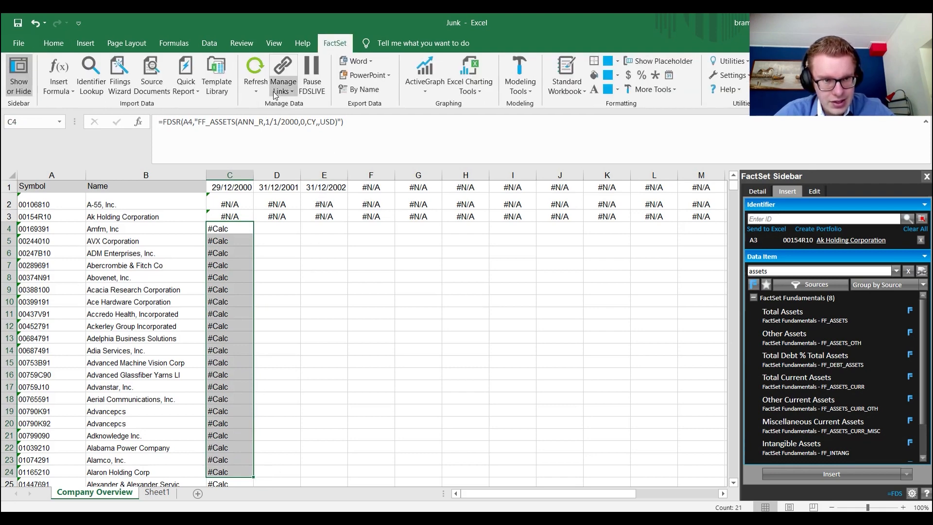
pyautogui.click(258, 91)
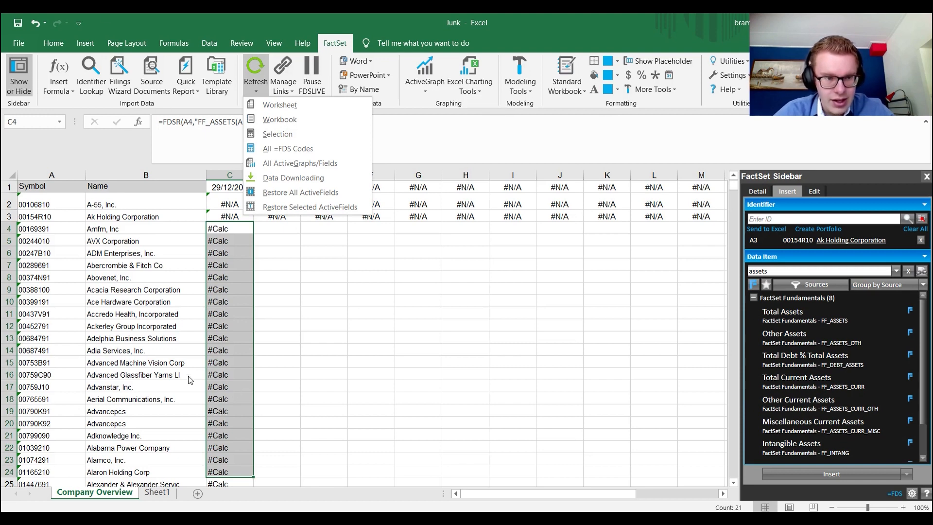
pyautogui.click(285, 136)
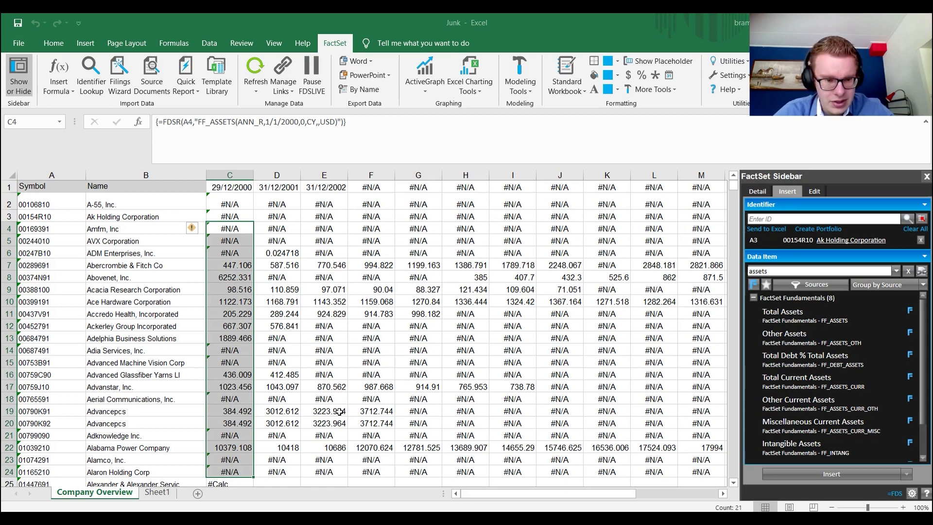
pyautogui.scroll(-2, 297, 400)
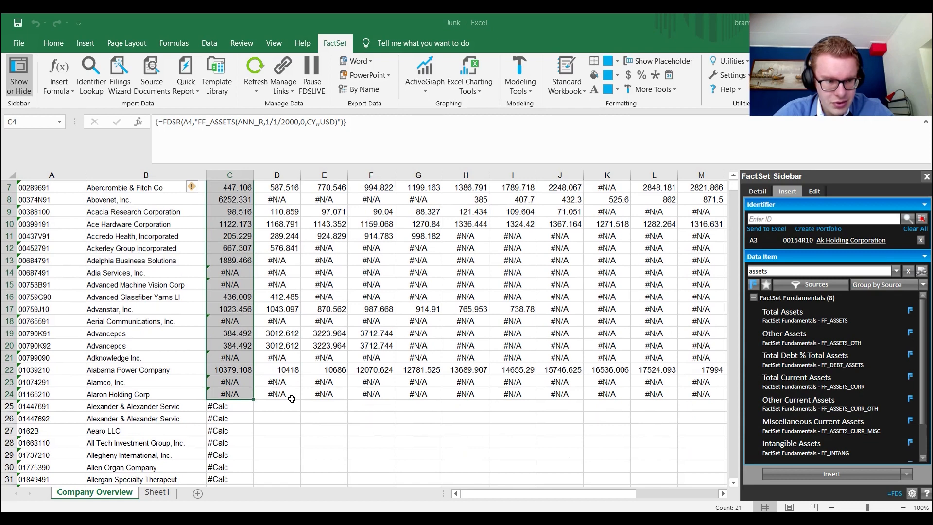
pyautogui.scroll(-2, 292, 399)
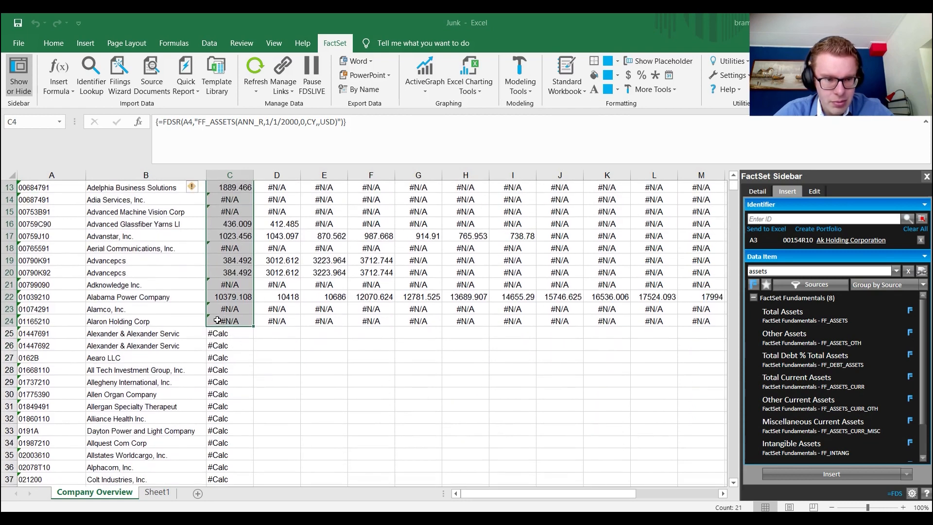
pyautogui.click(217, 333)
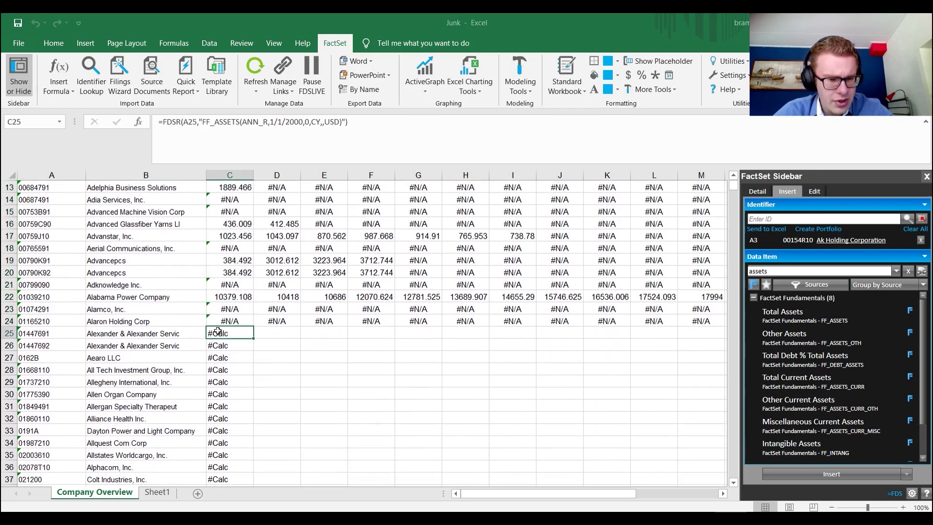
pyautogui.moveTo(217, 333); pyautogui.dragTo(220, 474)
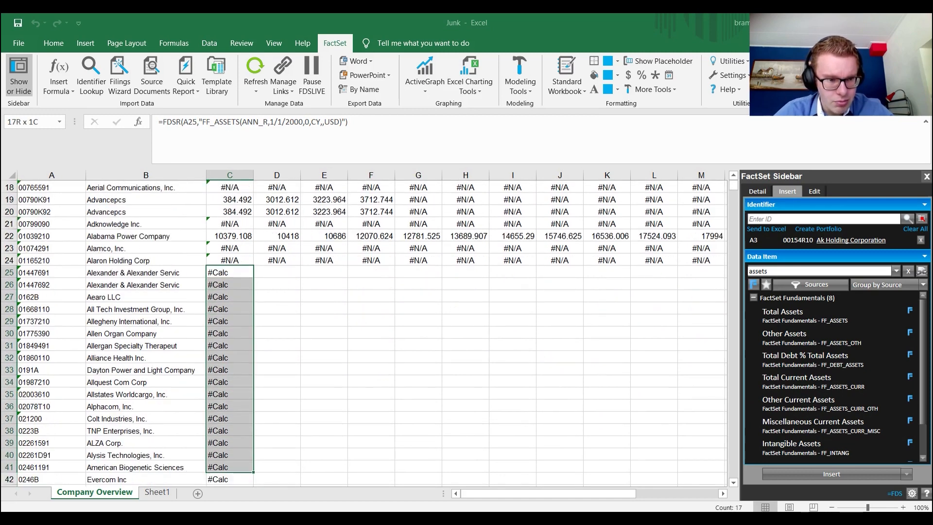
pyautogui.hotkey('ctrl', 'shift', 'Down')
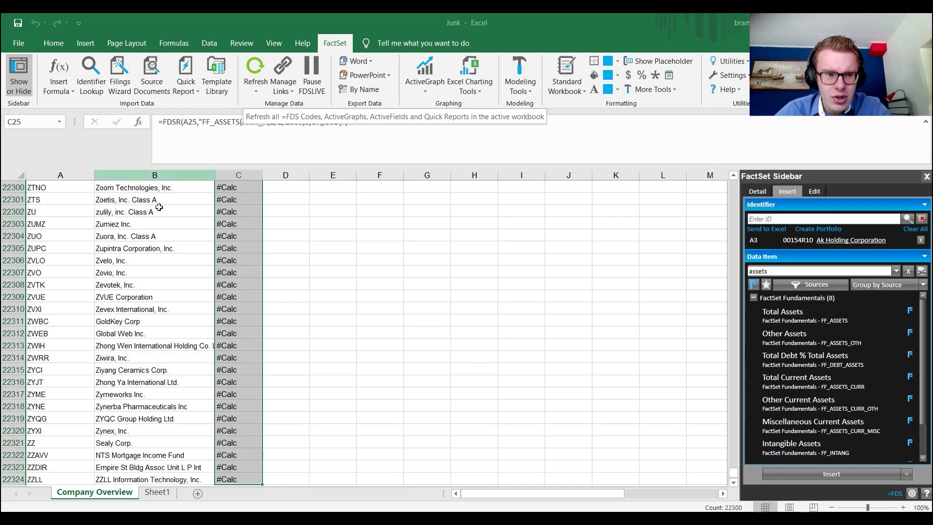
pyautogui.moveTo(134, 190); pyautogui.dragTo(180, 478)
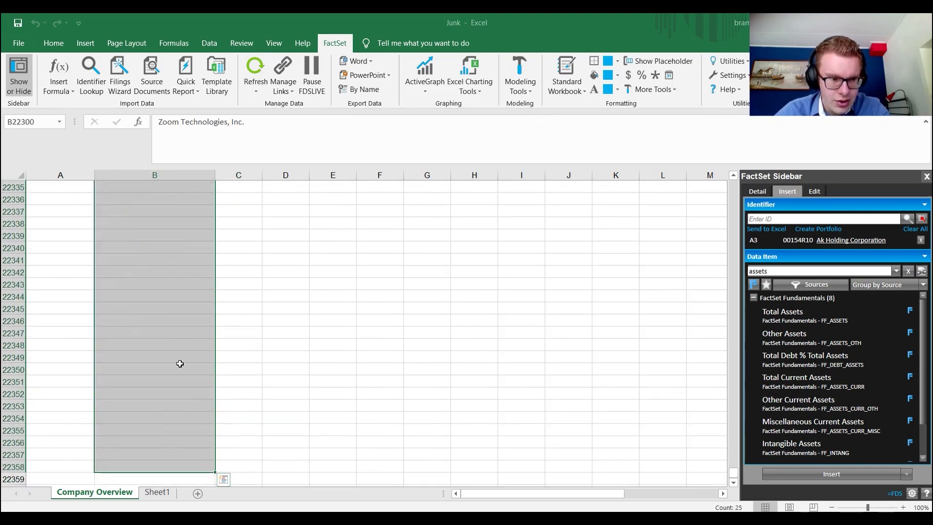
pyautogui.scroll(10, 180, 310)
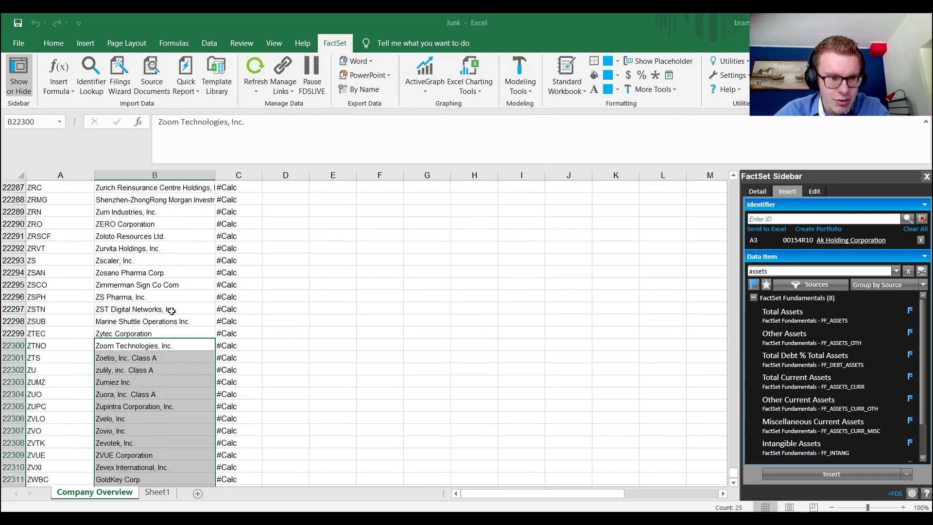
pyautogui.scroll(-2, 172, 310)
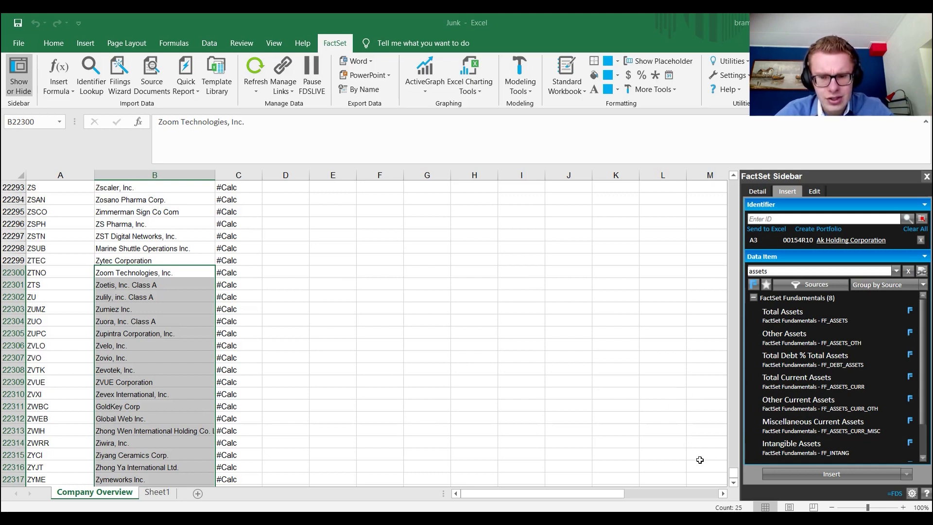
pyautogui.moveTo(734, 473); pyautogui.dragTo(719, 384)
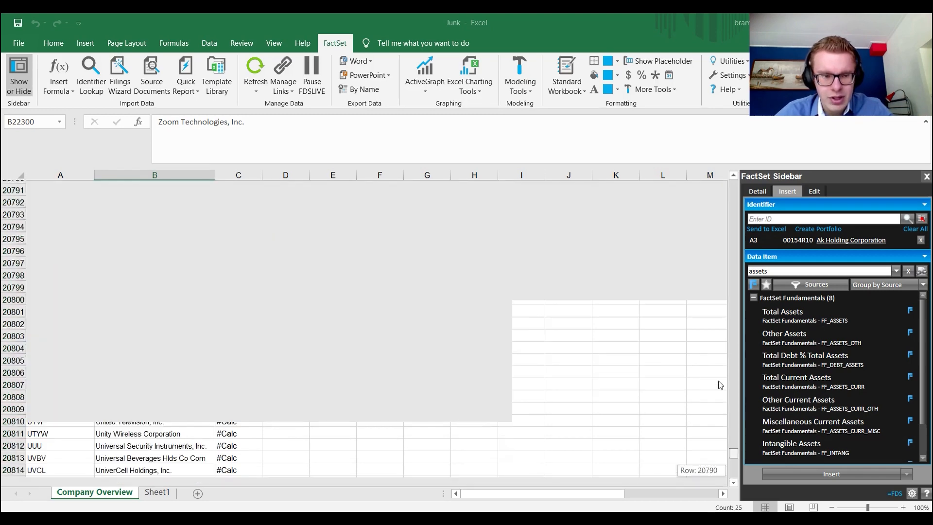
pyautogui.moveTo(734, 452); pyautogui.dragTo(733, 182)
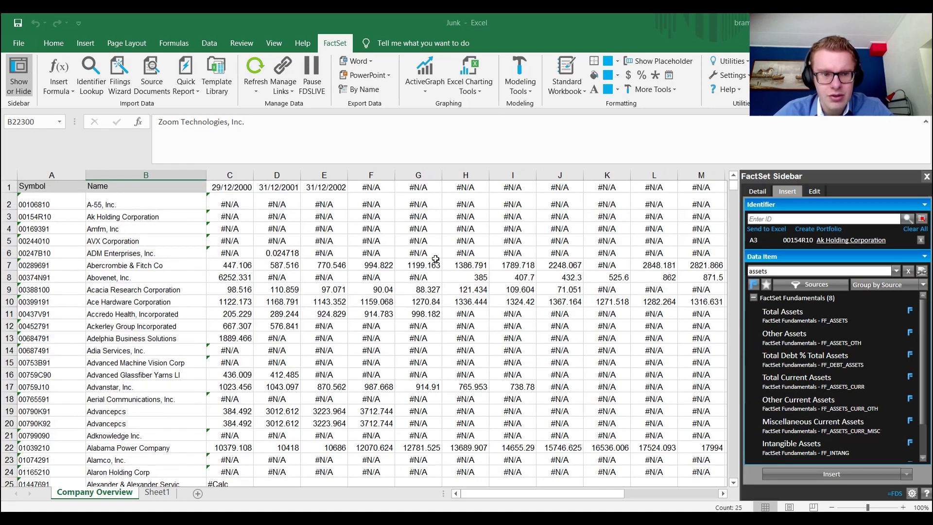
pyautogui.scroll(-10, 349, 260)
pyautogui.scroll(5, 251, 276)
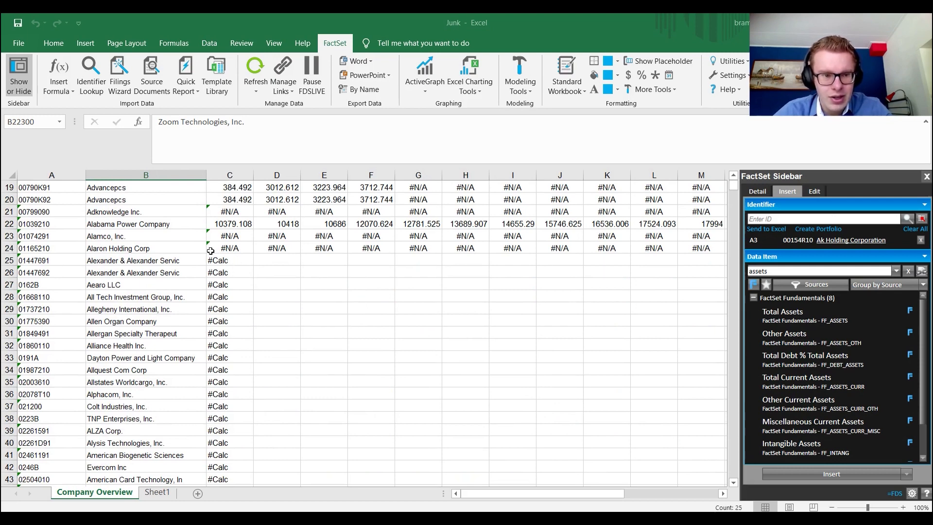
pyautogui.scroll(6, 211, 248)
pyautogui.scroll(-10, 264, 250)
pyautogui.scroll(2, 249, 260)
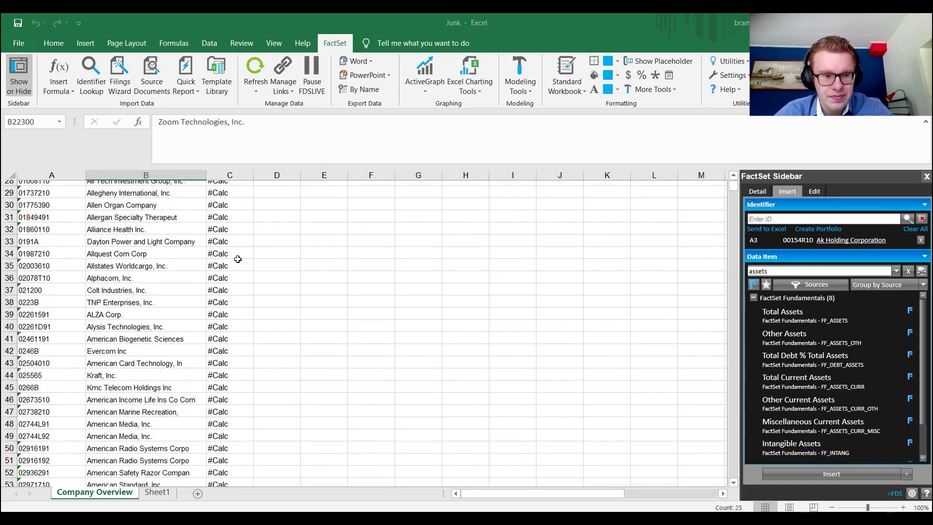
pyautogui.scroll(6, 241, 259)
pyautogui.scroll(-4, 233, 307)
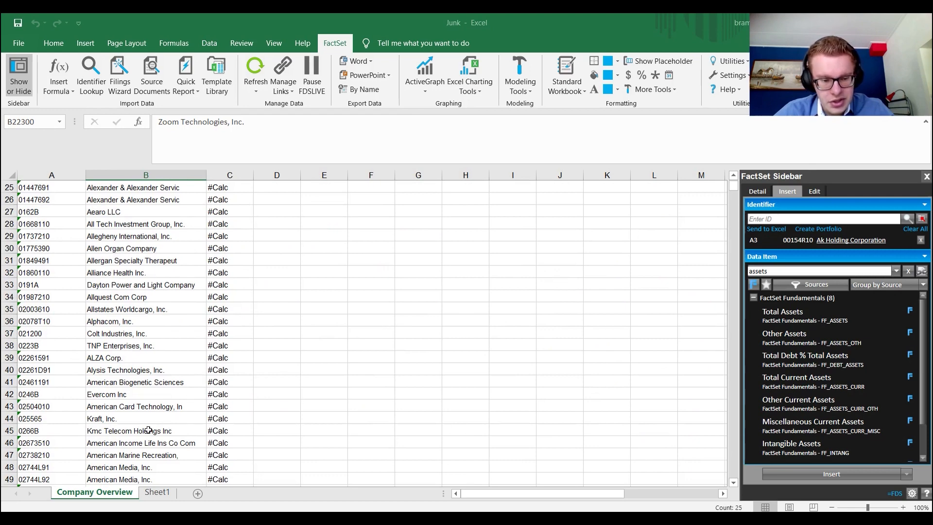
pyautogui.scroll(3, 230, 236)
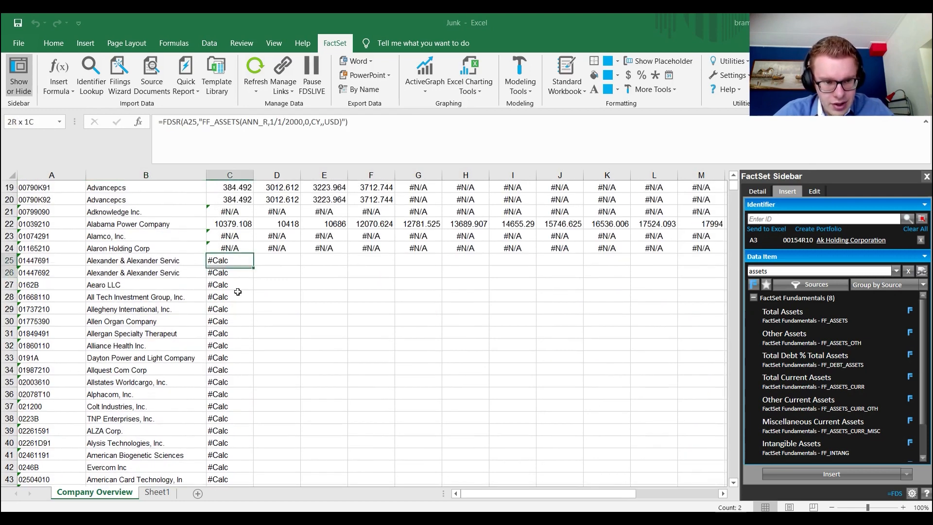
pyautogui.moveTo(229, 266)
pyautogui.mouseDown()
pyautogui.moveTo(249, 481)
pyautogui.moveTo(230, 504)
pyautogui.mouseUp()
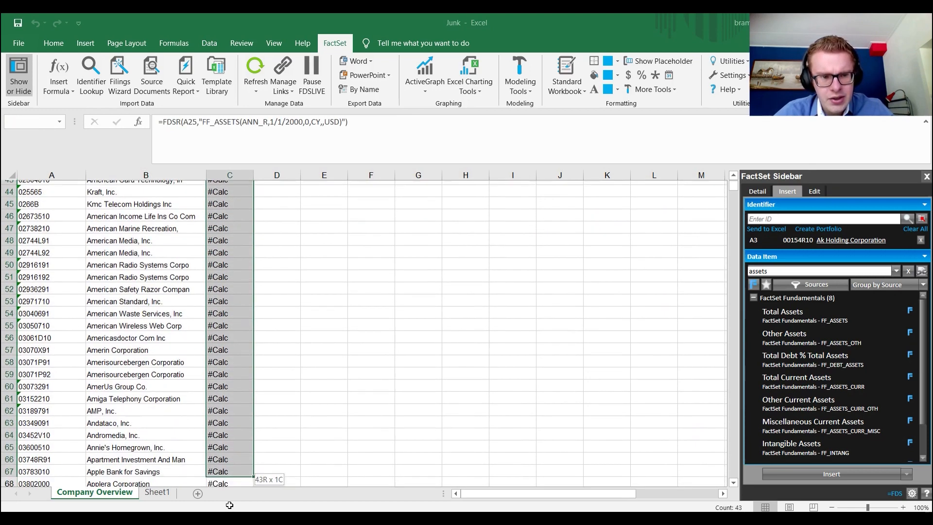
# - Refresh the FactSet total-assets formulas in C25:C161, then begin selecting from C162 downward
pyautogui.moveTo(230, 505); pyautogui.dragTo(229, 397)
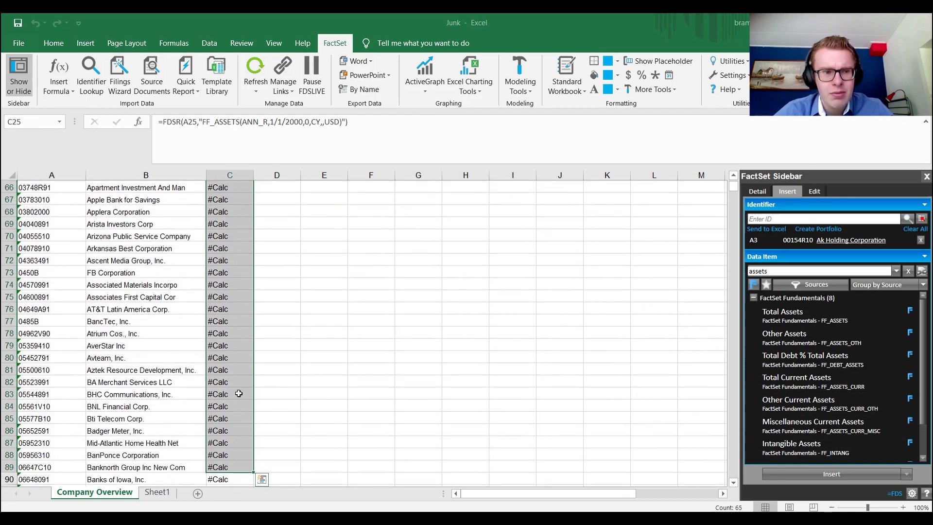
pyautogui.hotkey('ctrl', 'BackSpace')
pyautogui.moveTo(218, 273)
pyautogui.mouseDown()
pyautogui.moveTo(252, 479)
pyautogui.moveTo(211, 496)
pyautogui.moveTo(230, 468)
pyautogui.mouseUp()
pyautogui.scroll(2, 252, 438)
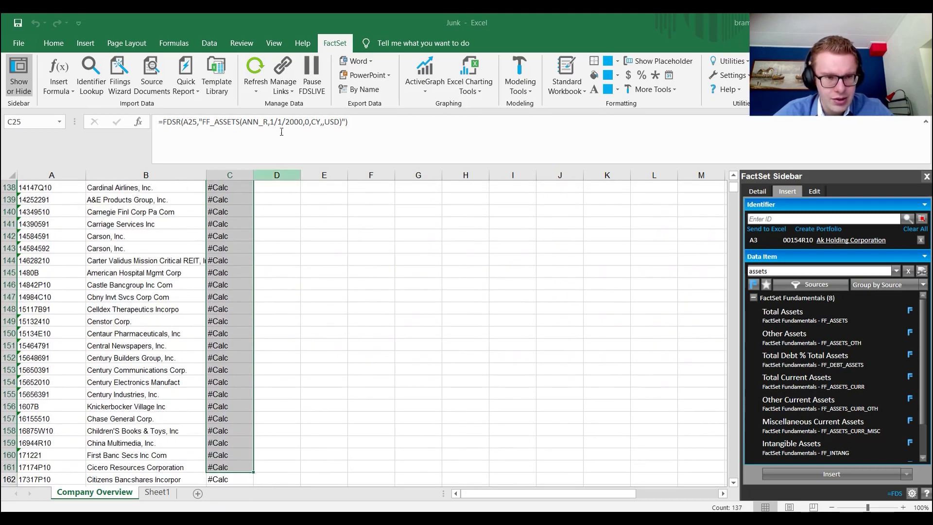
pyautogui.click(262, 94)
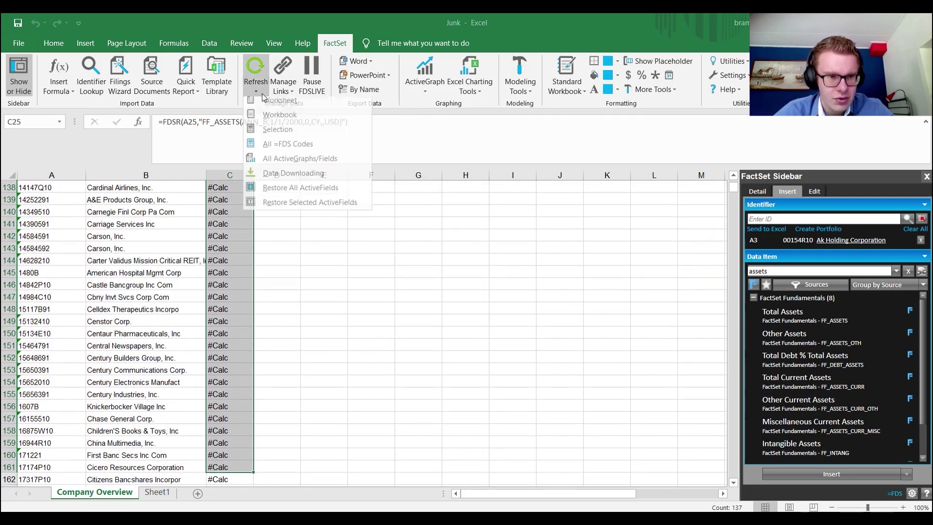
pyautogui.click(278, 134)
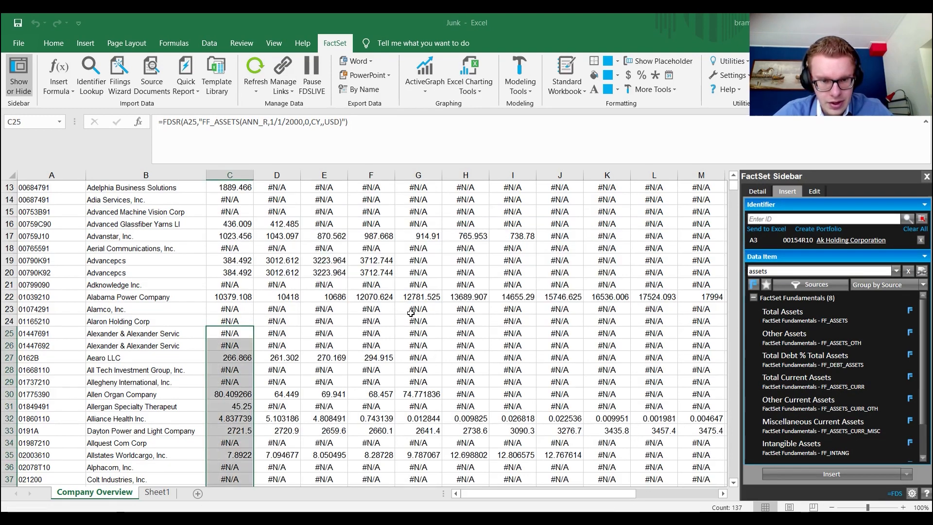
pyautogui.scroll(-14, 301, 301)
pyautogui.scroll(-15, 301, 301)
pyautogui.scroll(-15, 251, 285)
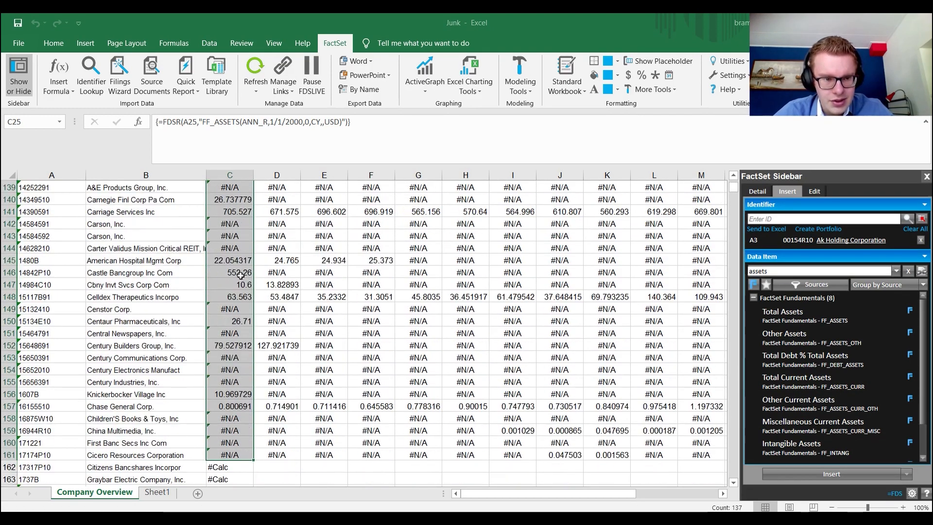
pyautogui.scroll(-10, 248, 281)
pyautogui.scroll(3, 246, 275)
pyautogui.moveTo(230, 248); pyautogui.dragTo(233, 485)
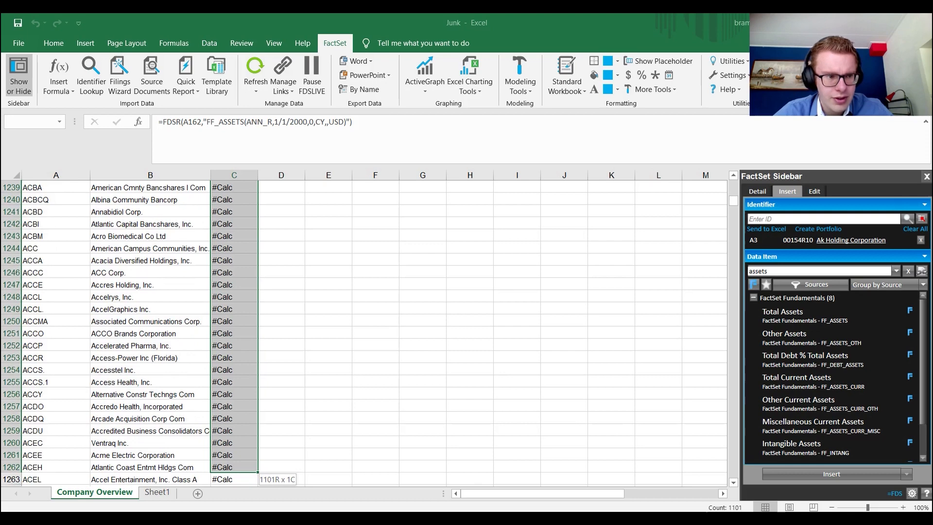
# - Refresh the FactSet total-assets formulas for the C162:C1682 block via Refresh > Selection
pyautogui.moveTo(234, 485); pyautogui.dragTo(233, 473)
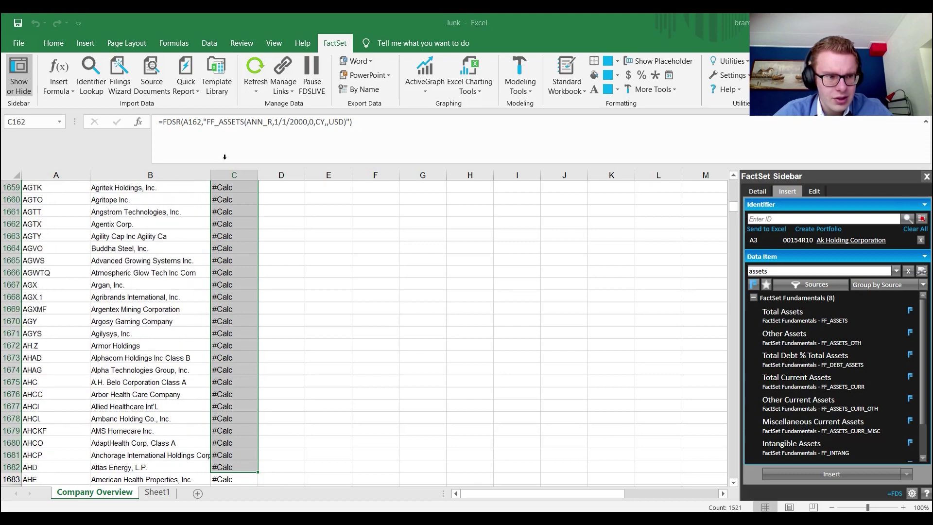
pyautogui.click(255, 88)
pyautogui.moveTo(277, 134)
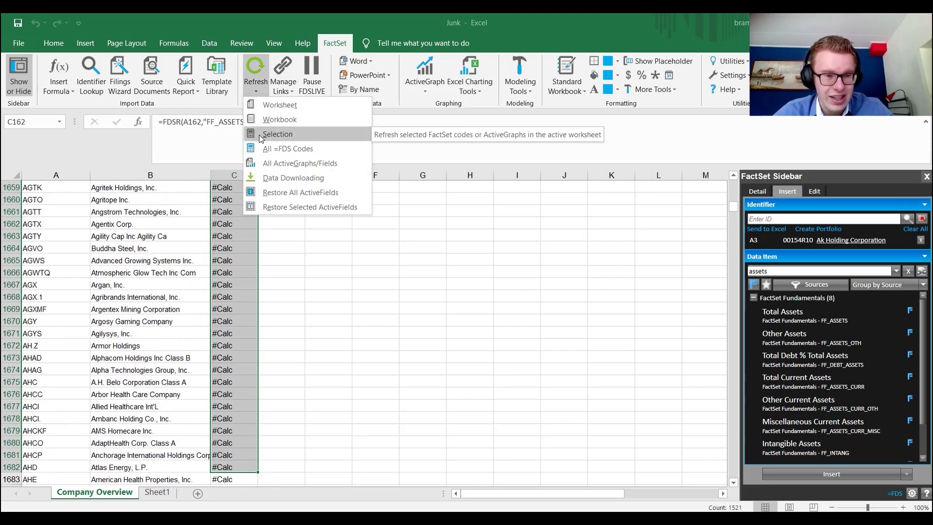
pyautogui.click(260, 133)
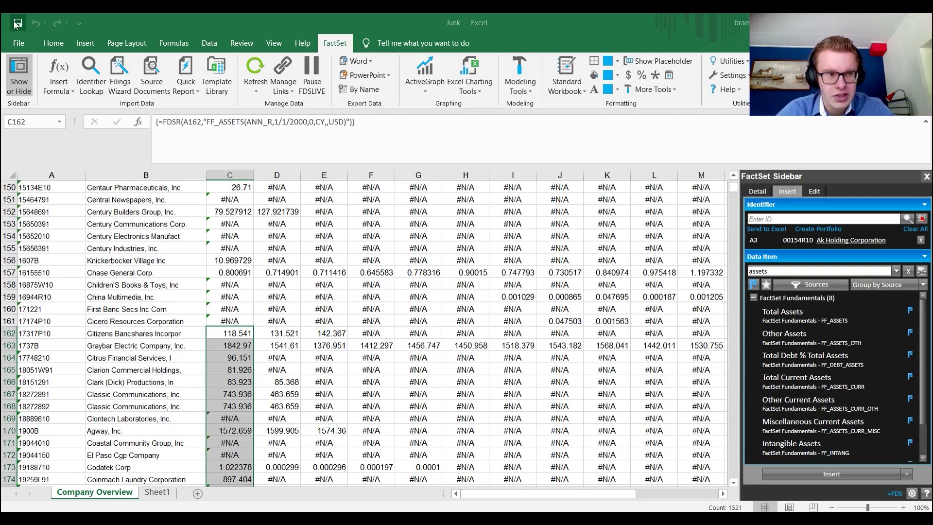
# - Save the workbook with the newly loaded total-assets figures
pyautogui.click(19, 23)
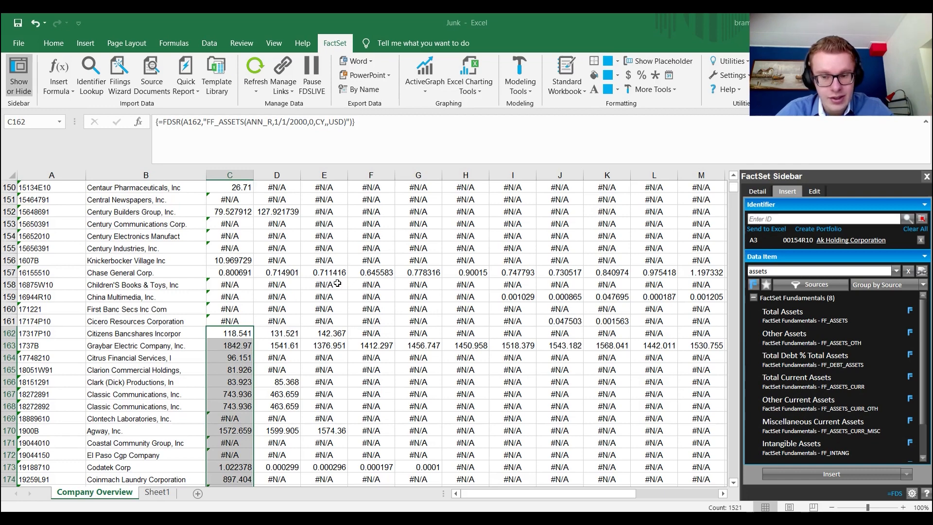
pyautogui.scroll(-10, 335, 281)
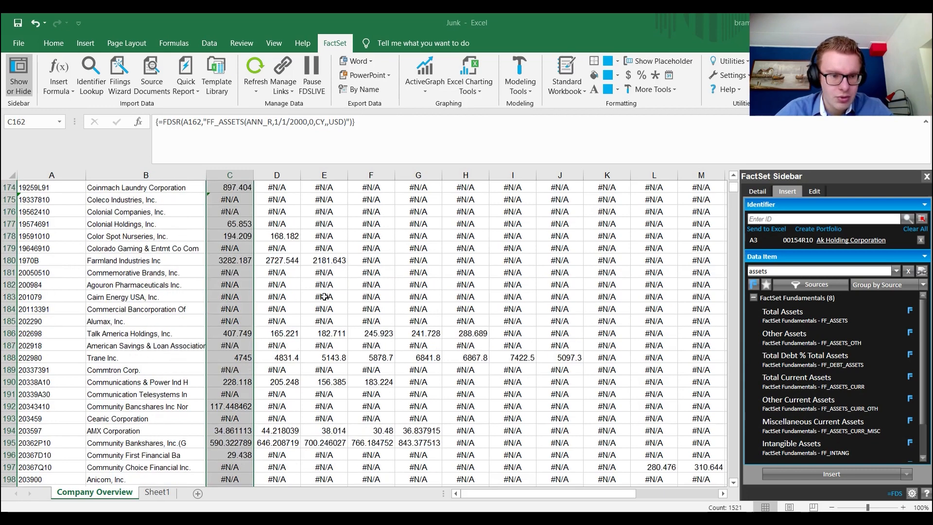
pyautogui.scroll(-10, 321, 285)
pyautogui.scroll(-10, 313, 288)
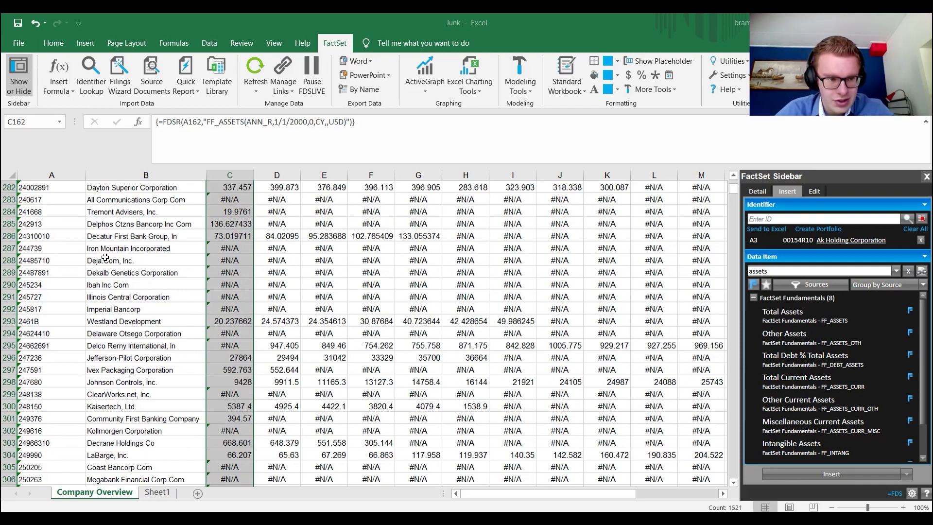
# - Delete the company rows 287 to 290 from the table
pyautogui.moveTo(104, 248); pyautogui.dragTo(113, 309)
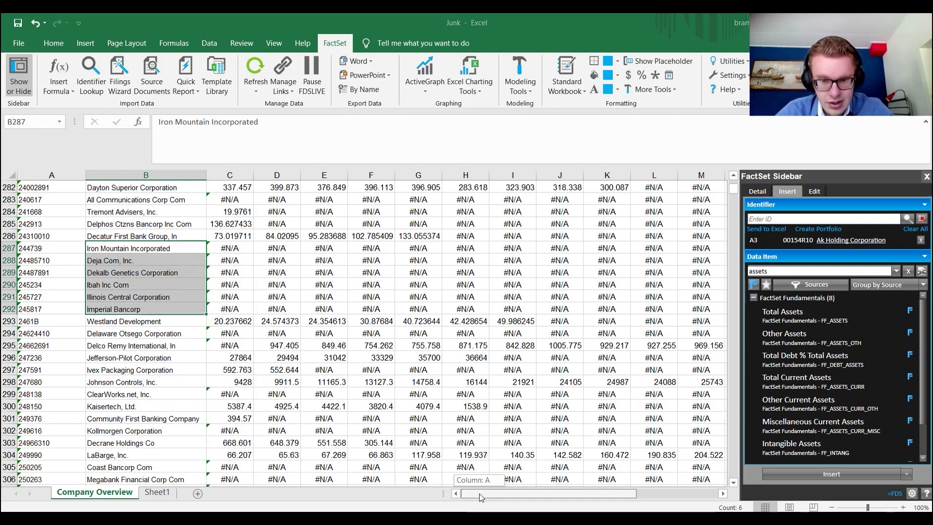
pyautogui.moveTo(510, 495)
pyautogui.mouseDown()
pyautogui.moveTo(558, 494)
pyautogui.moveTo(474, 494)
pyautogui.mouseUp()
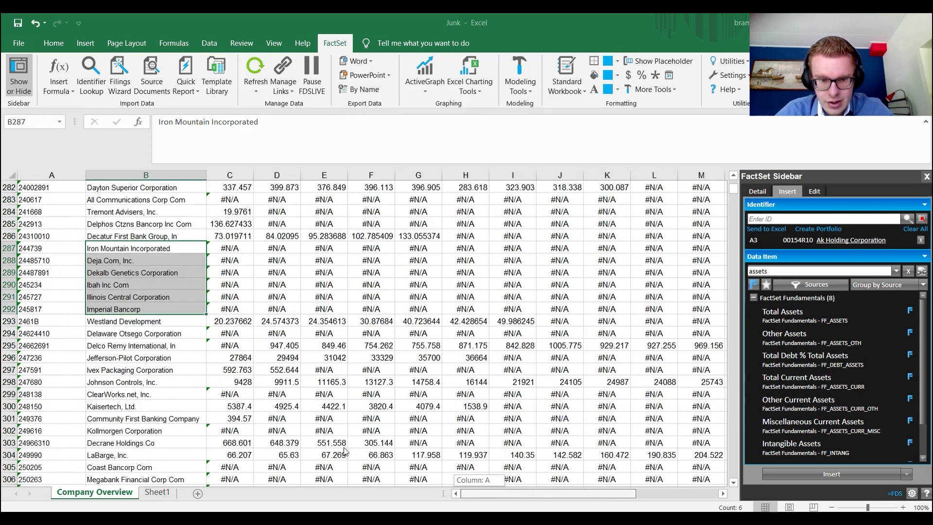
pyautogui.moveTo(8, 248); pyautogui.dragTo(9, 286)
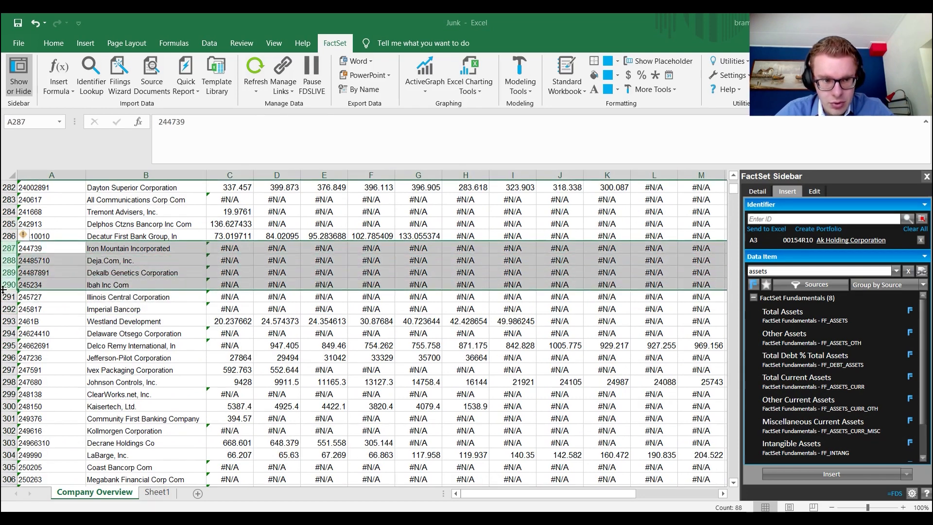
pyautogui.rightClick(9, 285)
pyautogui.click(34, 148)
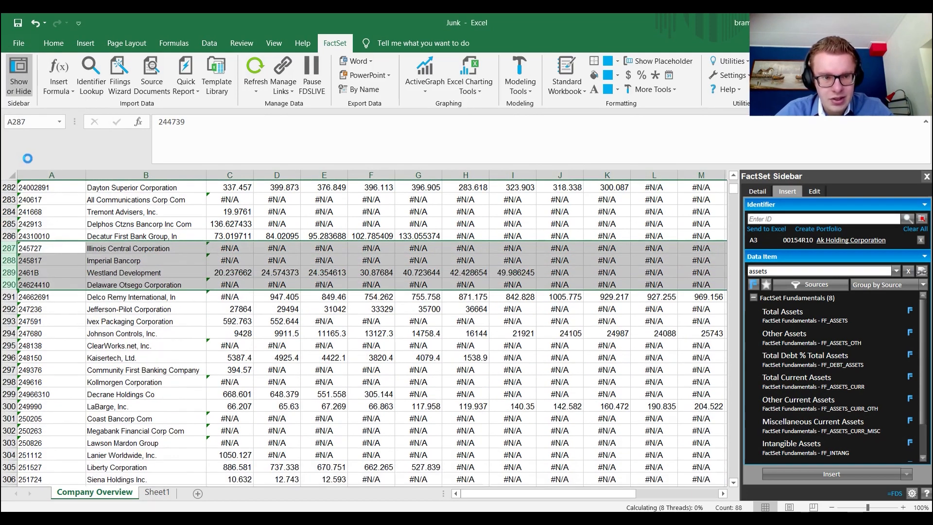
pyautogui.scroll(10, 368, 395)
pyautogui.scroll(10, 437, 387)
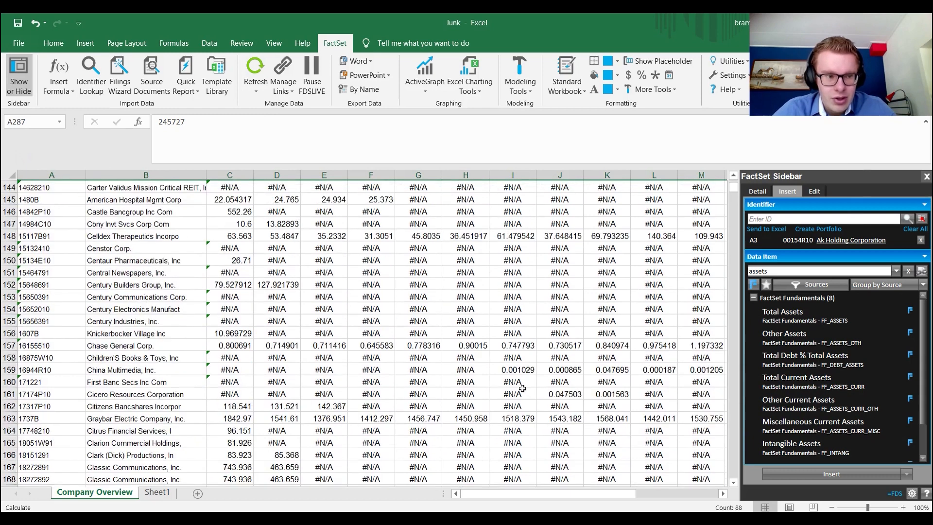
pyautogui.scroll(10, 513, 385)
pyautogui.scroll(5, 513, 384)
pyautogui.scroll(13, 513, 383)
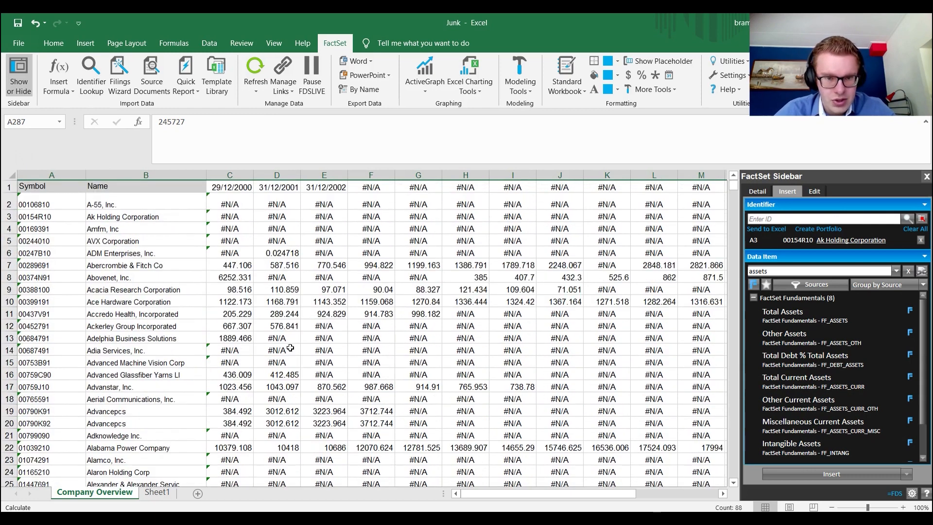
# - Delete the first four company rows, A-55 through AVX Corporation, and check the C10 formula
pyautogui.moveTo(6, 204); pyautogui.dragTo(6, 245)
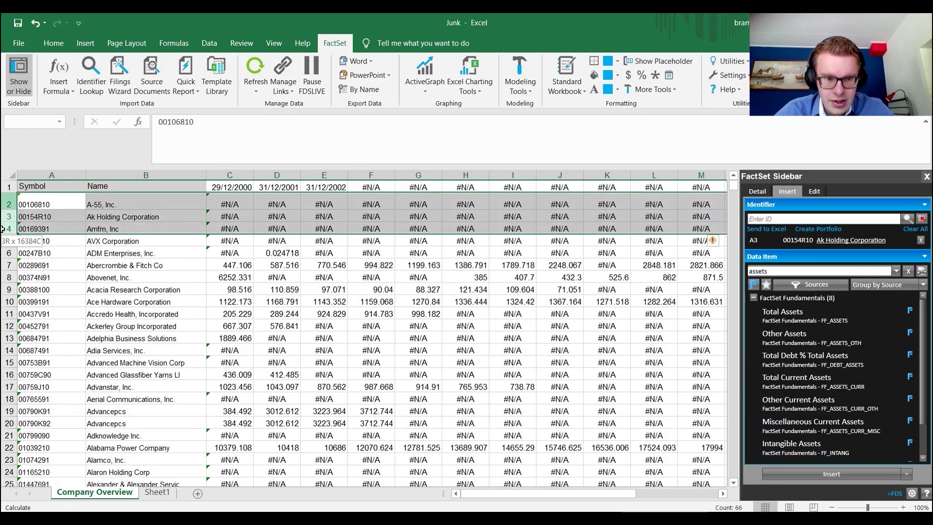
pyautogui.rightClick(6, 218)
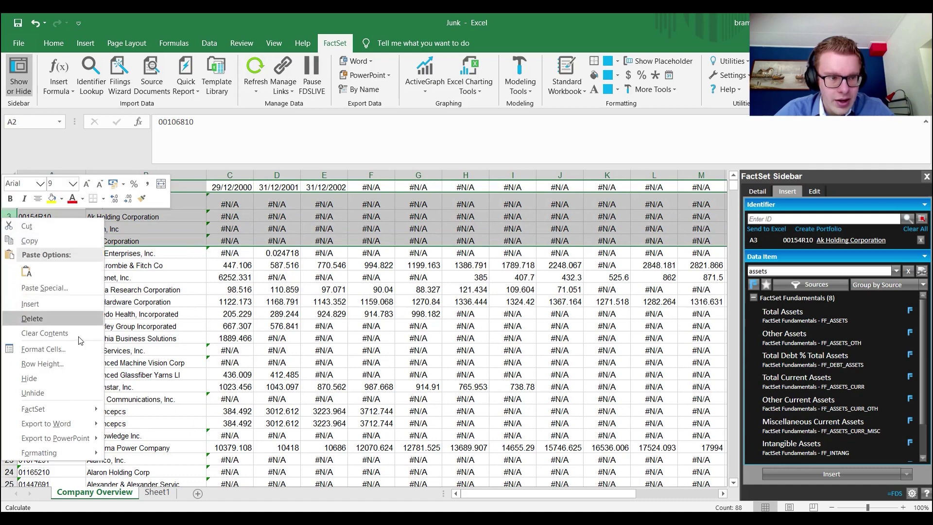
pyautogui.click(51, 319)
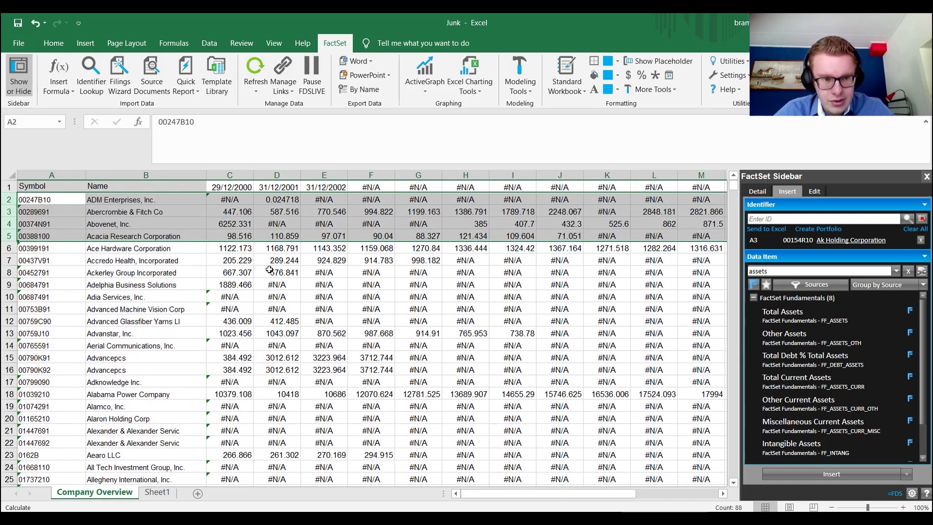
pyautogui.click(229, 296)
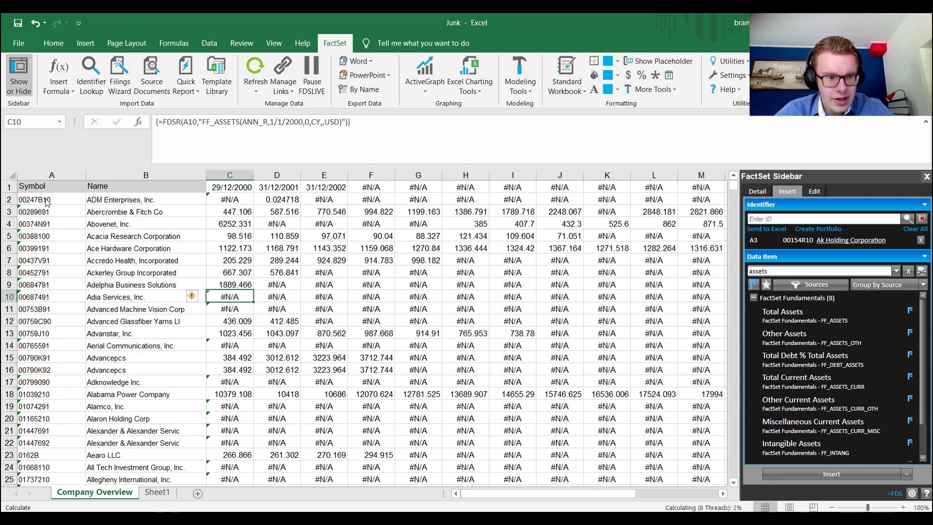
pyautogui.moveTo(51, 248)
pyautogui.mouseDown()
pyautogui.moveTo(35, 508)
pyautogui.moveTo(44, 466)
pyautogui.mouseUp()
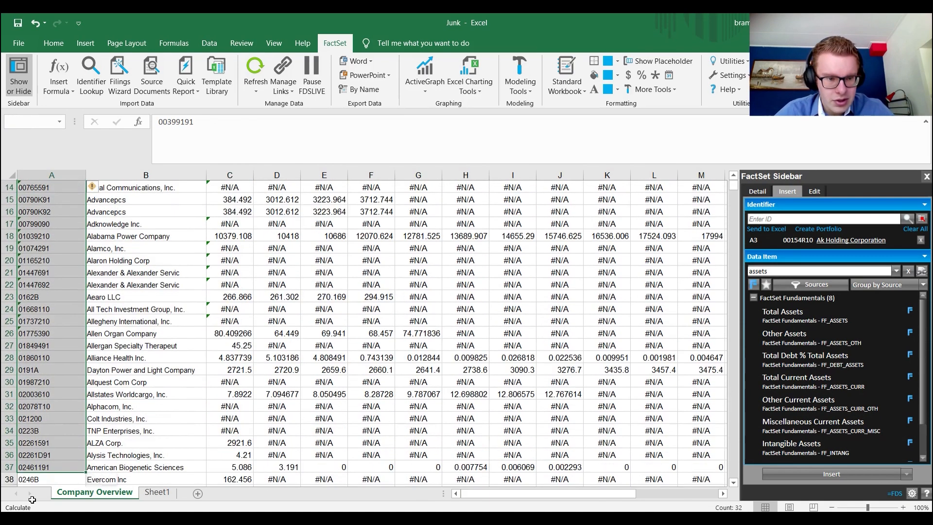
# - Copy the company identifiers into a new Sheet3 and select B1 as the destination
pyautogui.hotkey('ctrl', 'c')
pyautogui.click(197, 493)
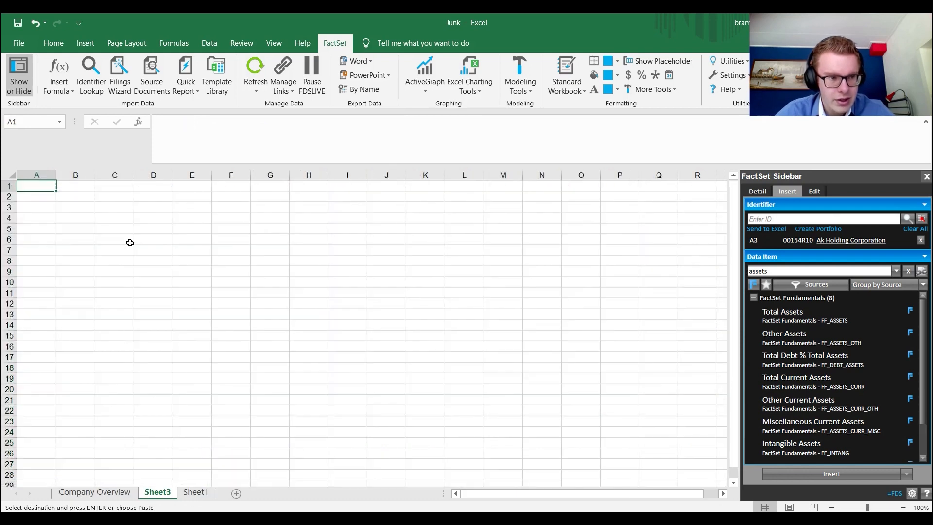
pyautogui.hotkey('ctrl', 'v')
pyautogui.click(76, 187)
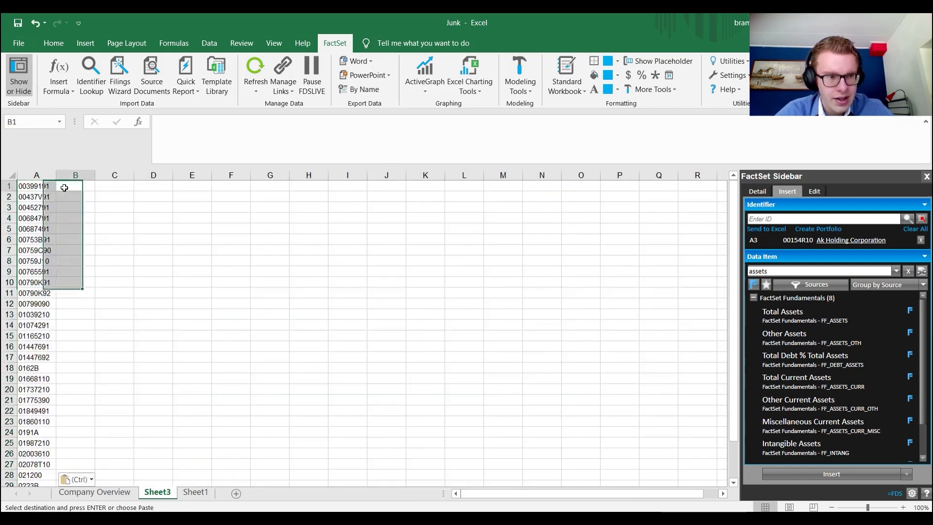
# - Clear the old Ak Holding identifier in the FactSet sidebar and link the identifier to cell A1
pyautogui.click(908, 271)
pyautogui.click(920, 240)
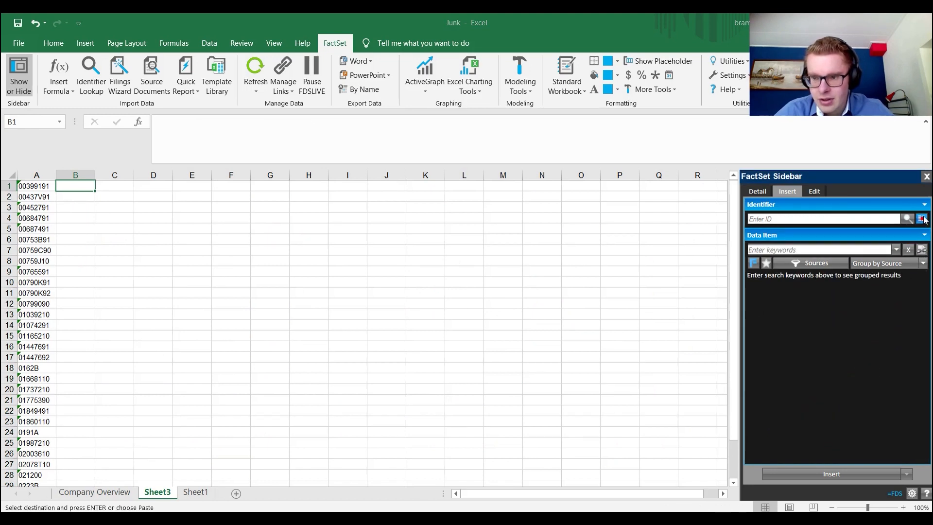
pyautogui.click(922, 219)
pyautogui.click(37, 186)
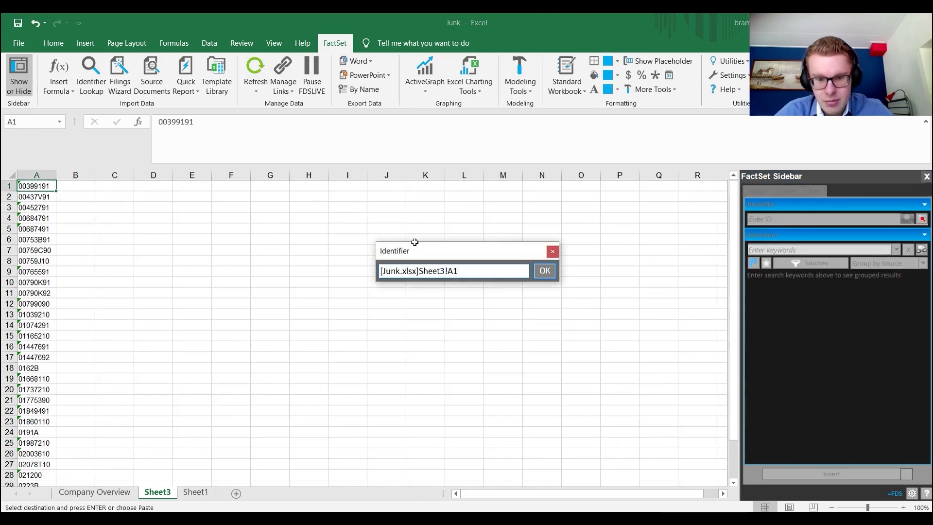
pyautogui.click(544, 272)
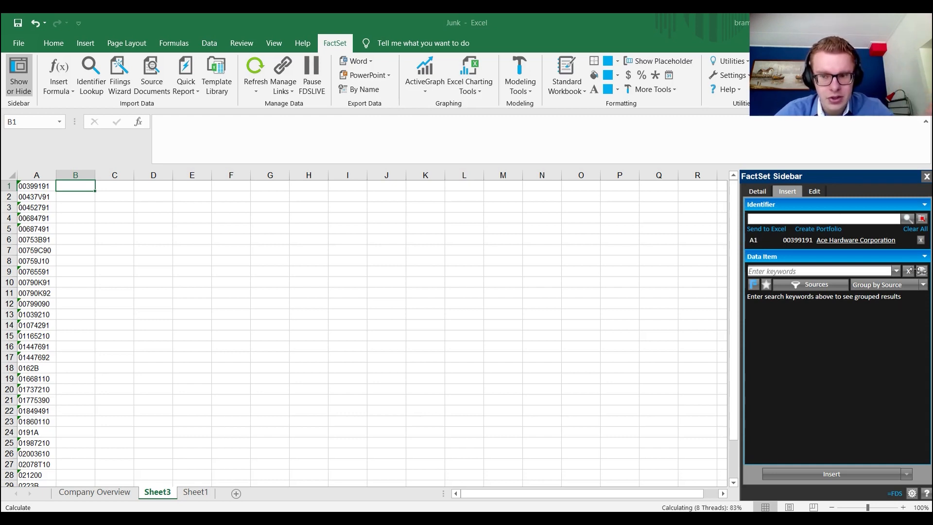
# - Search 'esg' beyond recommended items and insert MSCI ESG Fund Metrics - ESG Score into B1
pyautogui.click(862, 272)
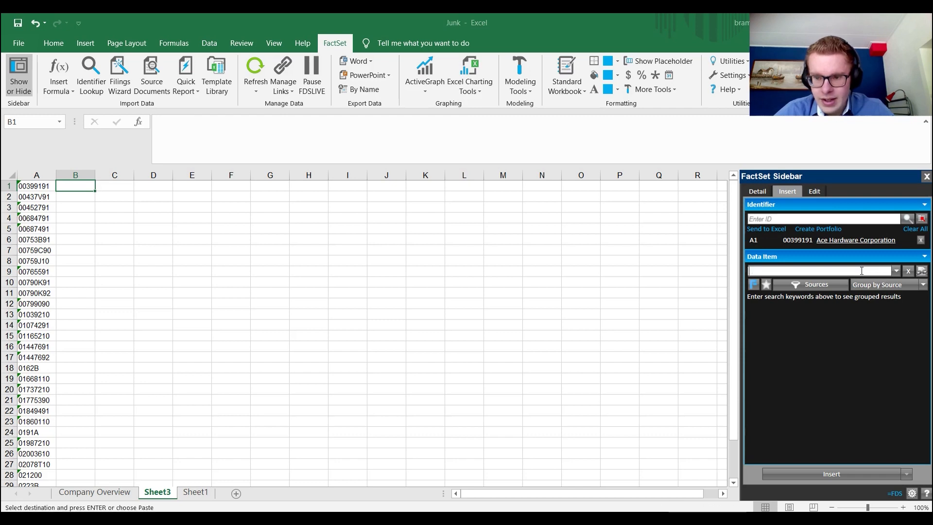
pyautogui.click(758, 240)
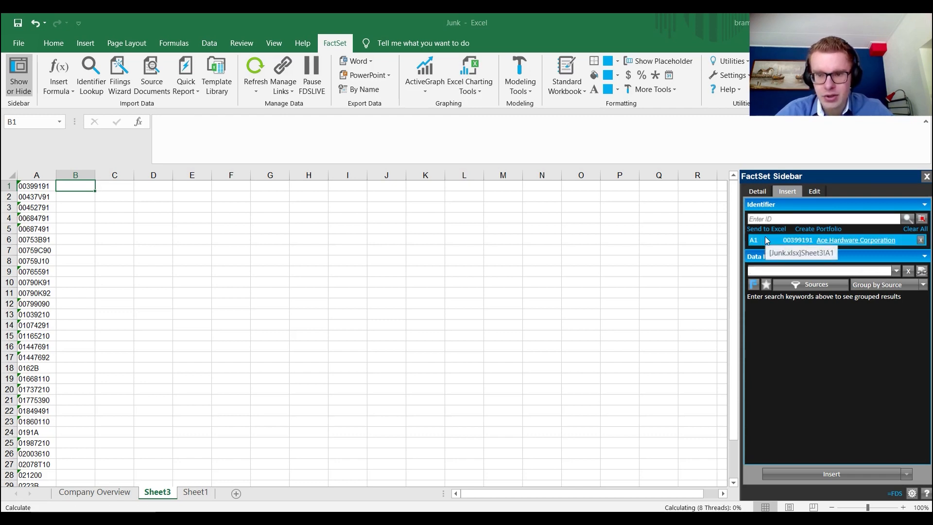
pyautogui.click(777, 272)
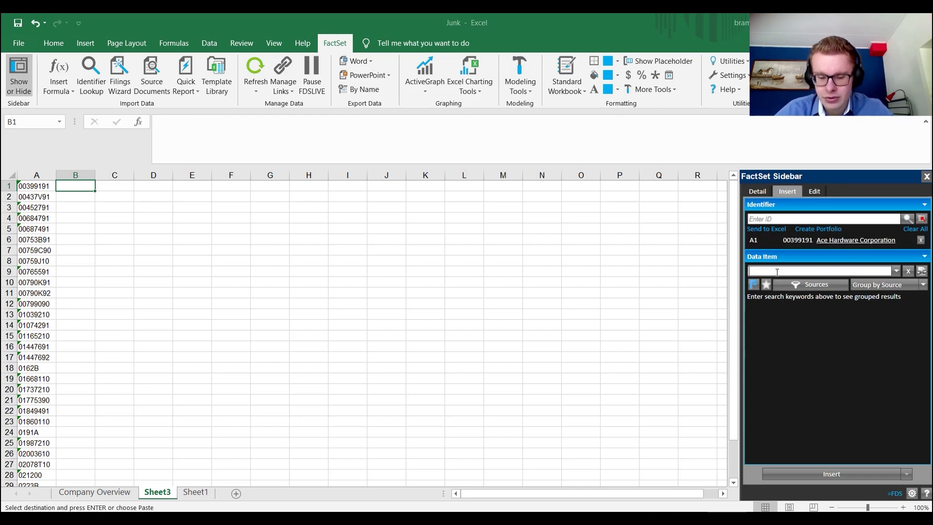
pyautogui.write('esg')
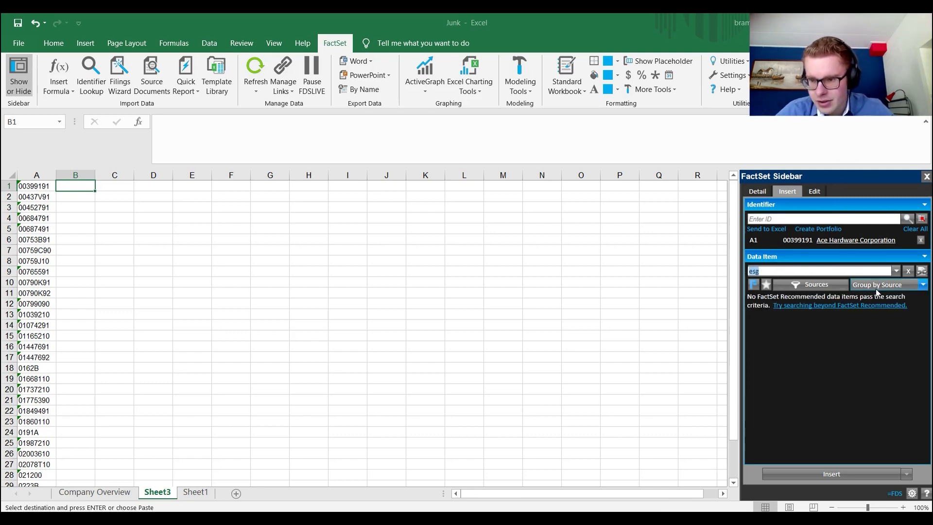
pyautogui.doubleClick(754, 271)
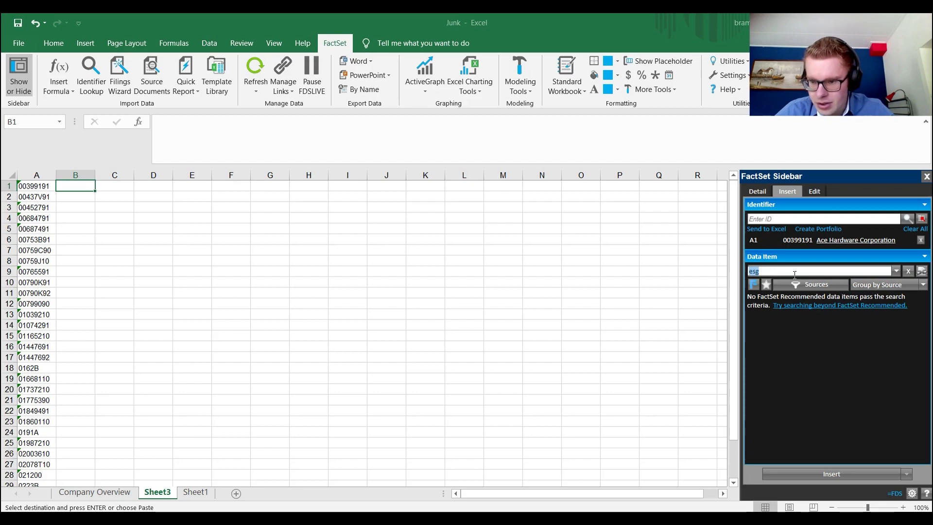
pyautogui.click(756, 287)
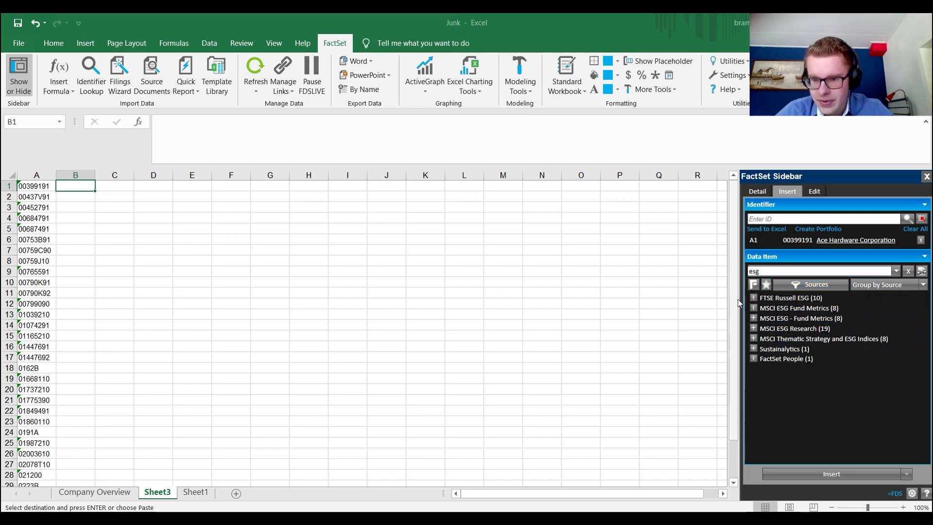
pyautogui.click(754, 308)
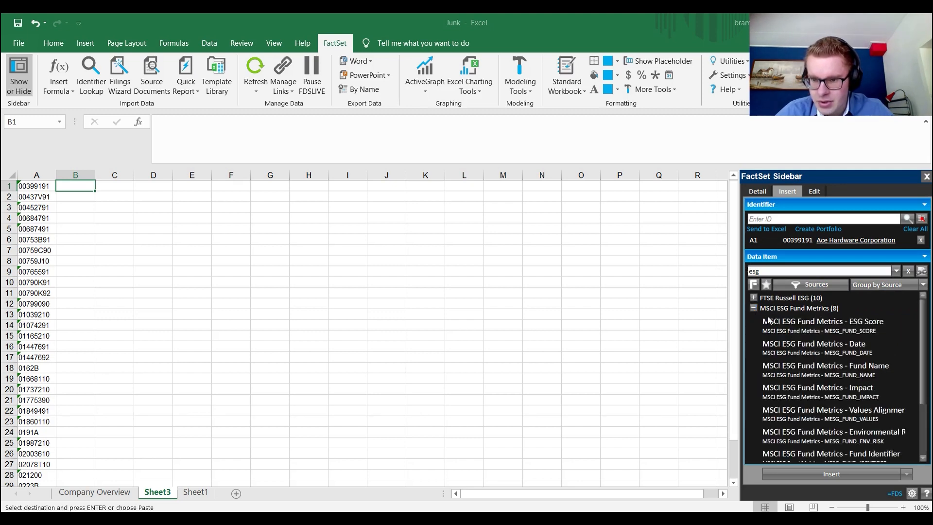
pyautogui.click(796, 326)
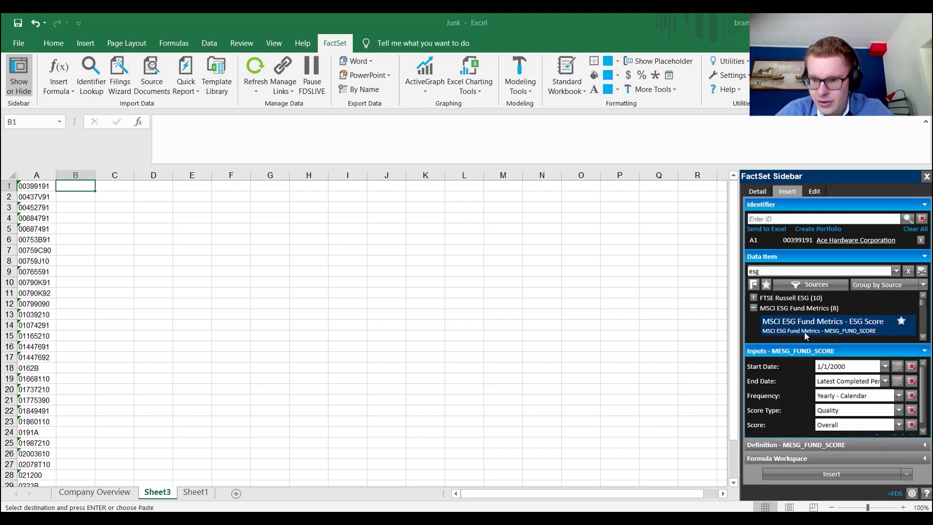
pyautogui.doubleClick(806, 330)
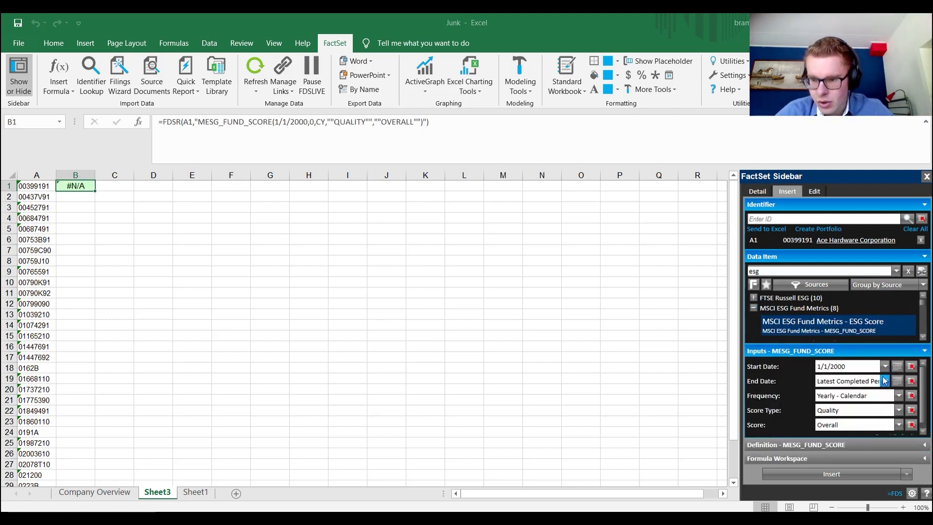
pyautogui.click(831, 474)
# - Fill the ESG Score formula down column B to row 32 and refresh the worksheet, returning #N/A
pyautogui.click(75, 186)
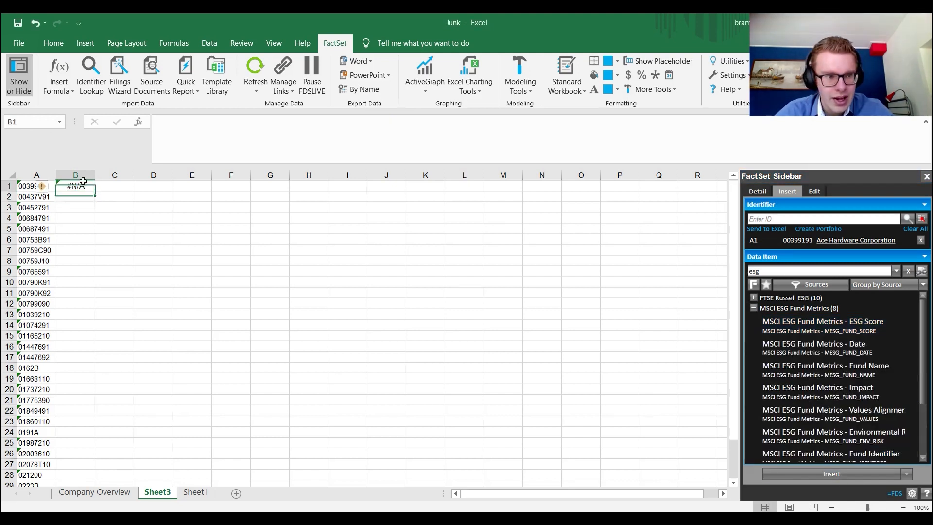
pyautogui.moveTo(94, 191)
pyautogui.mouseDown()
pyautogui.moveTo(62, 478)
pyautogui.moveTo(57, 465)
pyautogui.mouseUp()
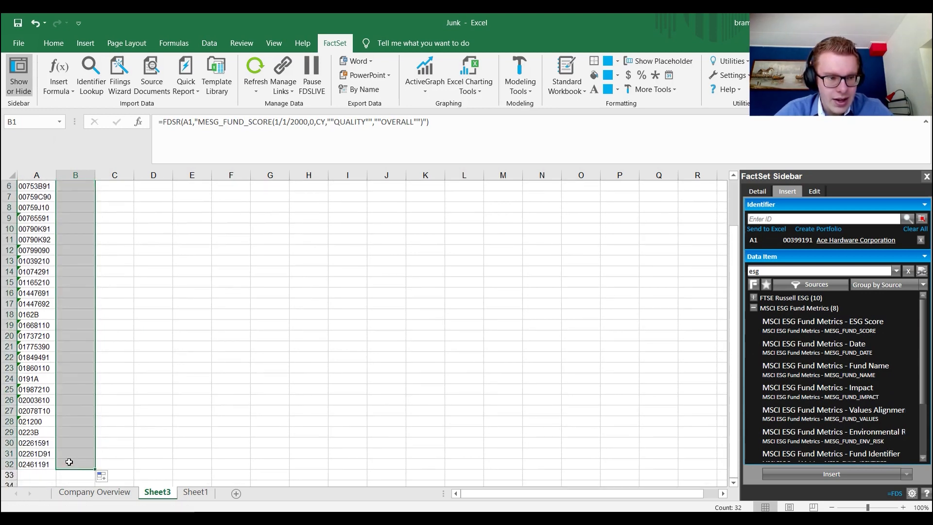
pyautogui.click(254, 91)
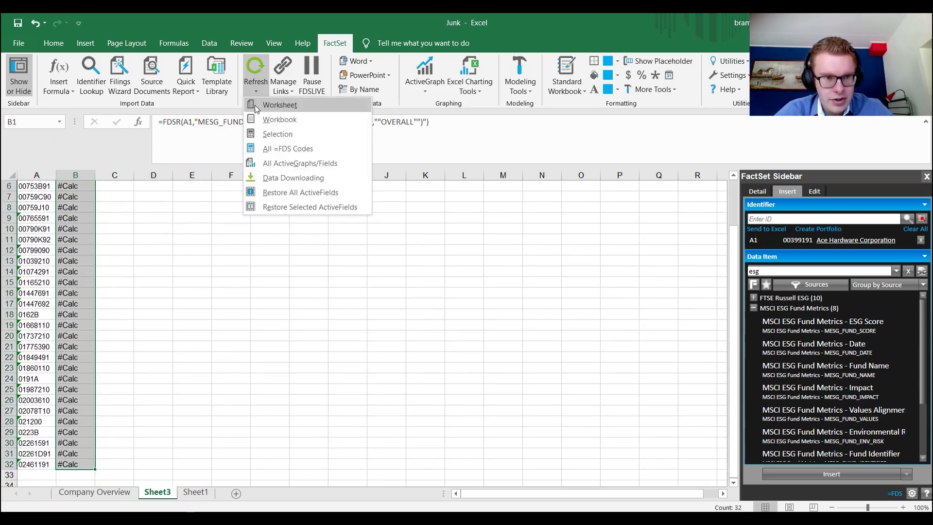
pyautogui.click(277, 117)
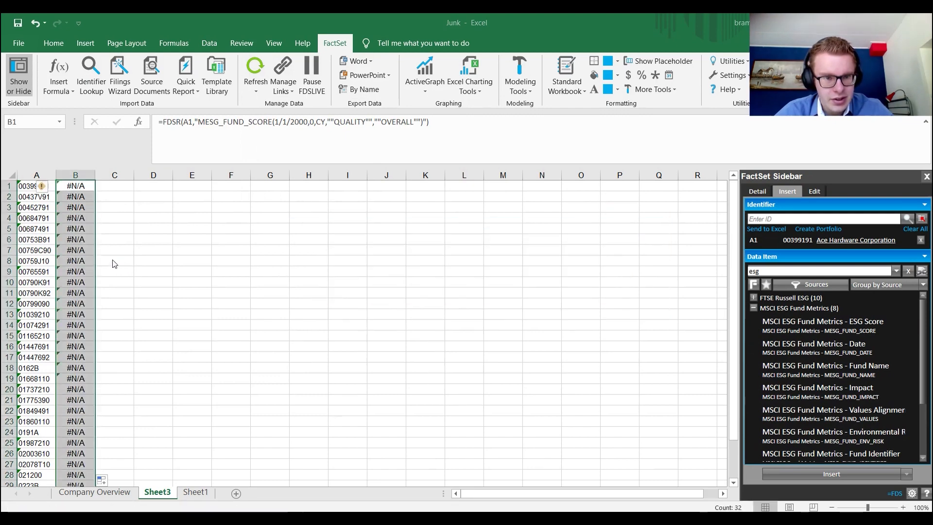
pyautogui.scroll(-5, 103, 253)
pyautogui.scroll(5, 103, 252)
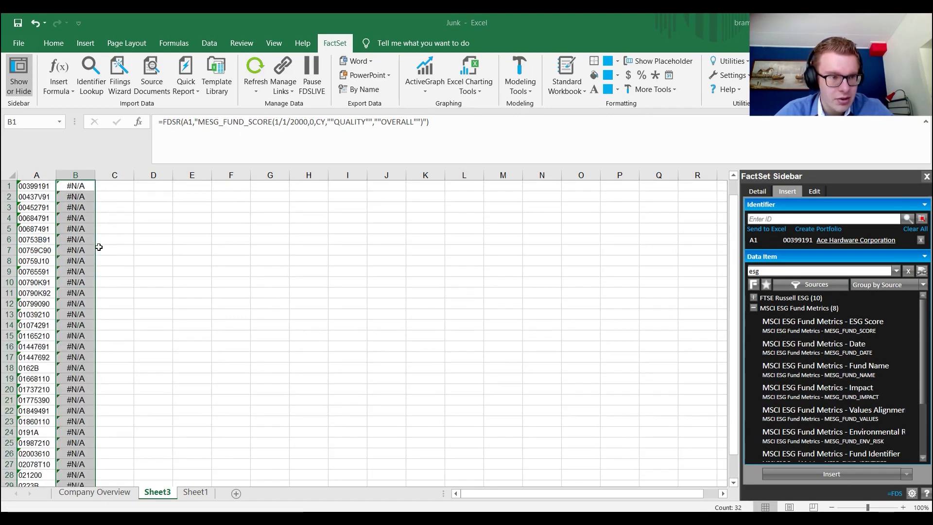
pyautogui.click(126, 198)
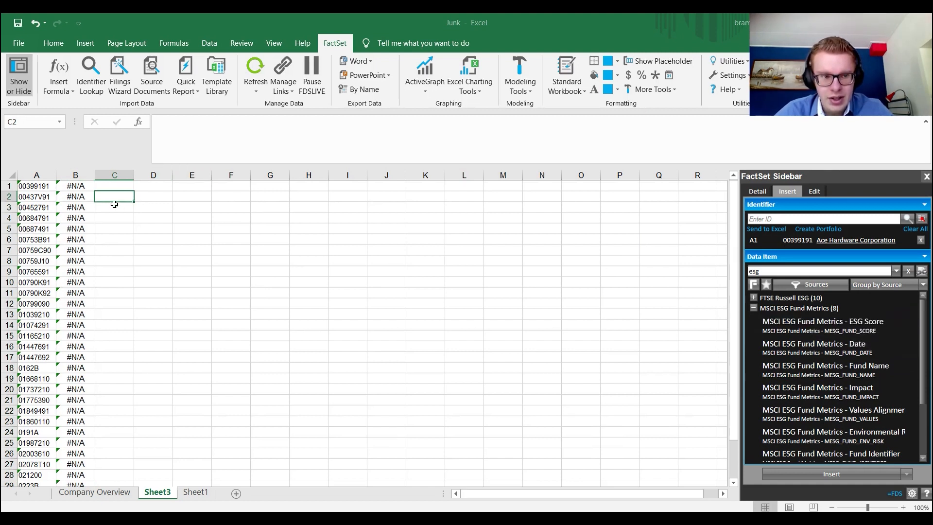
# - Search 'marketcap' in FactSet sources and insert Prices > Market Value - Company Level into C1
pyautogui.click(116, 187)
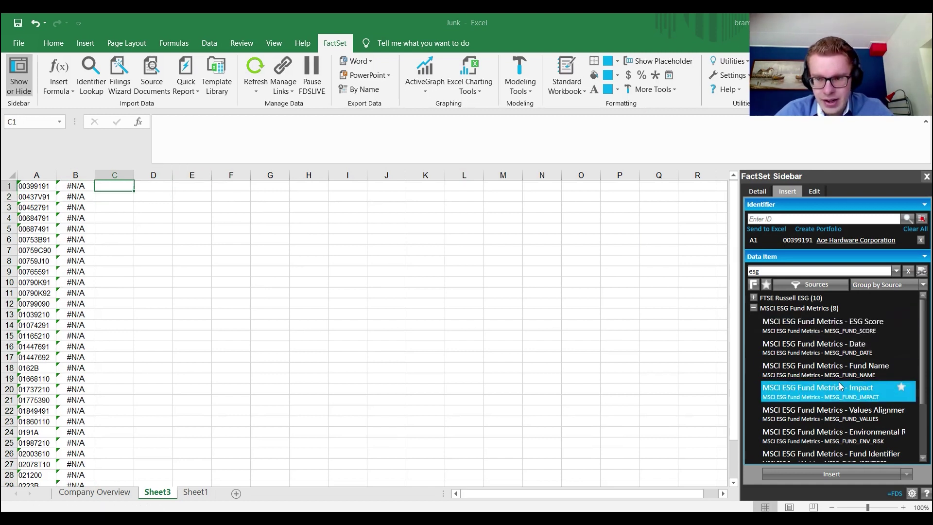
pyautogui.doubleClick(842, 271)
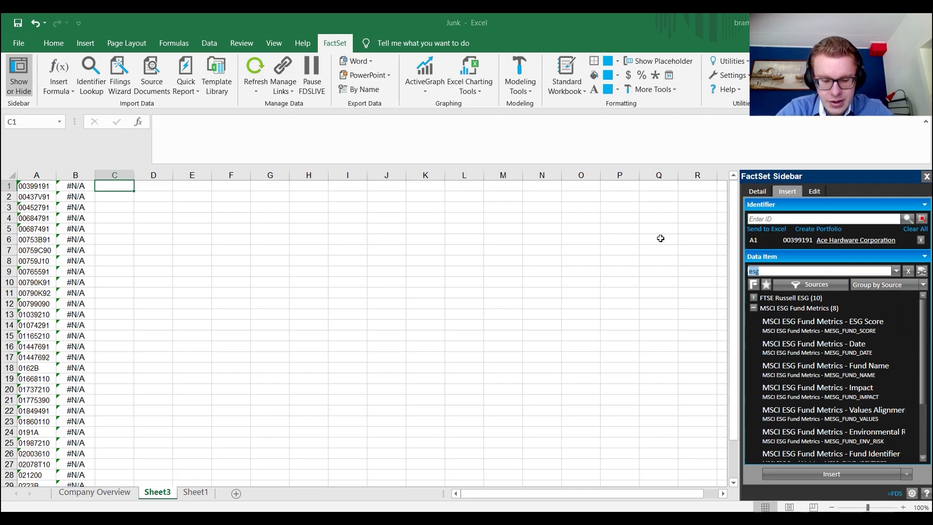
pyautogui.write('marketcap')
pyautogui.press('Return')
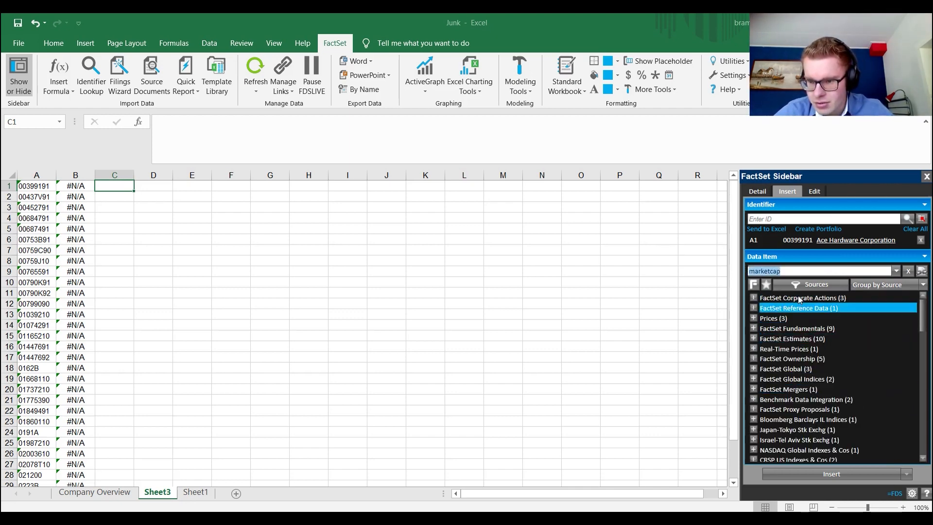
pyautogui.scroll(-5, 788, 378)
pyautogui.scroll(-8, 798, 355)
pyautogui.scroll(-5, 798, 355)
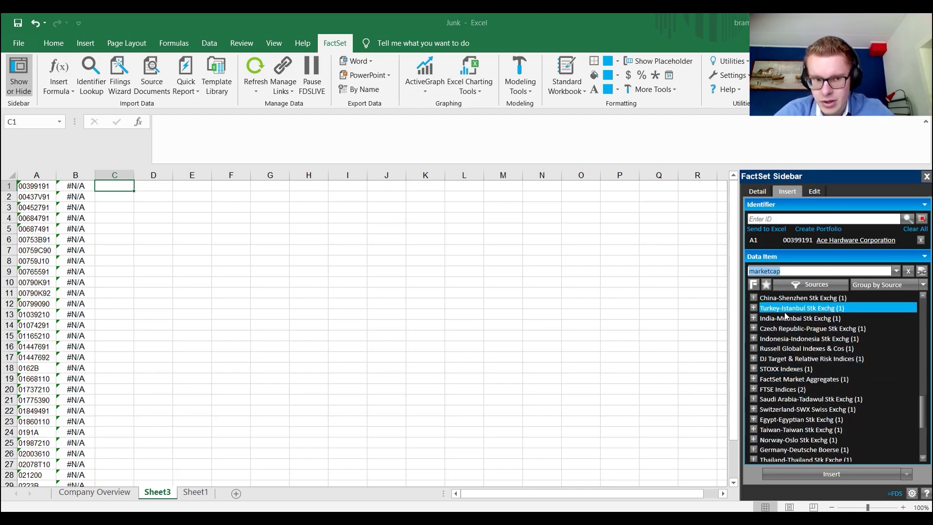
pyautogui.scroll(5, 786, 315)
pyautogui.scroll(8, 780, 307)
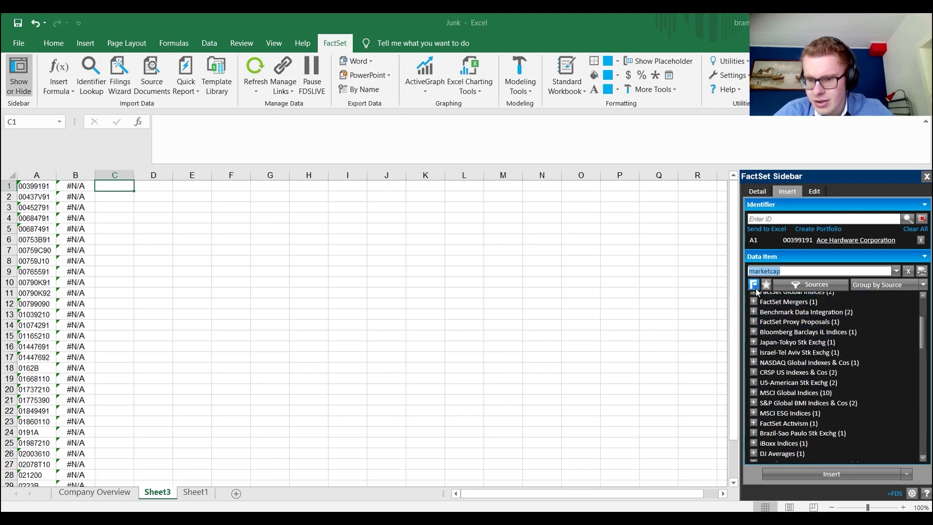
pyautogui.click(755, 284)
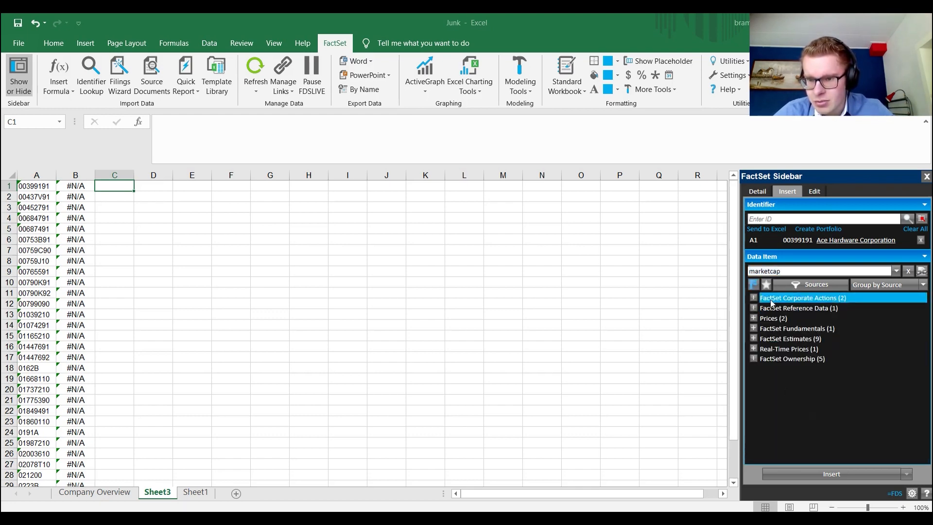
pyautogui.click(753, 319)
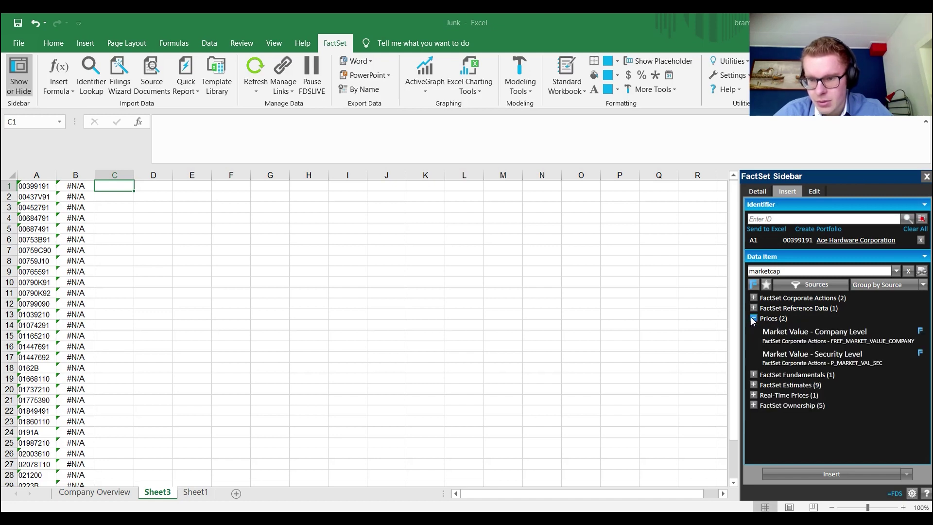
pyautogui.click(795, 341)
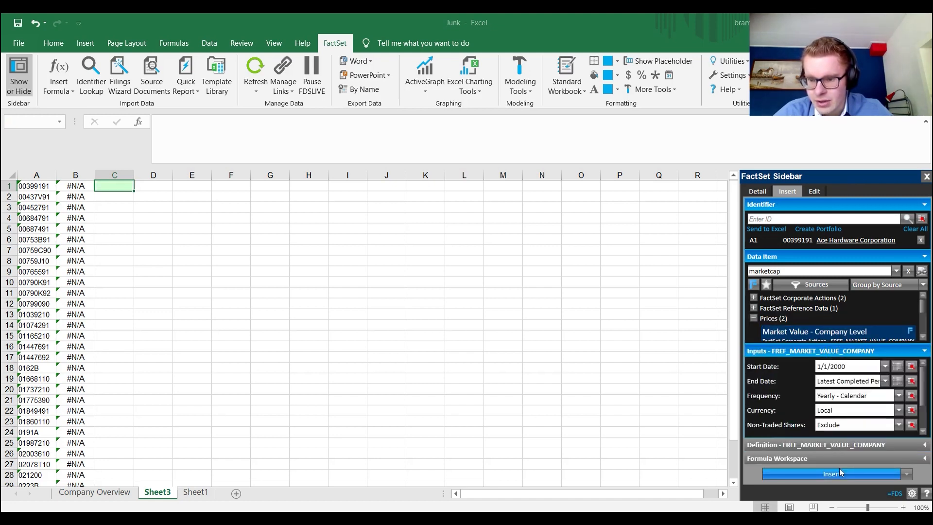
pyautogui.click(832, 474)
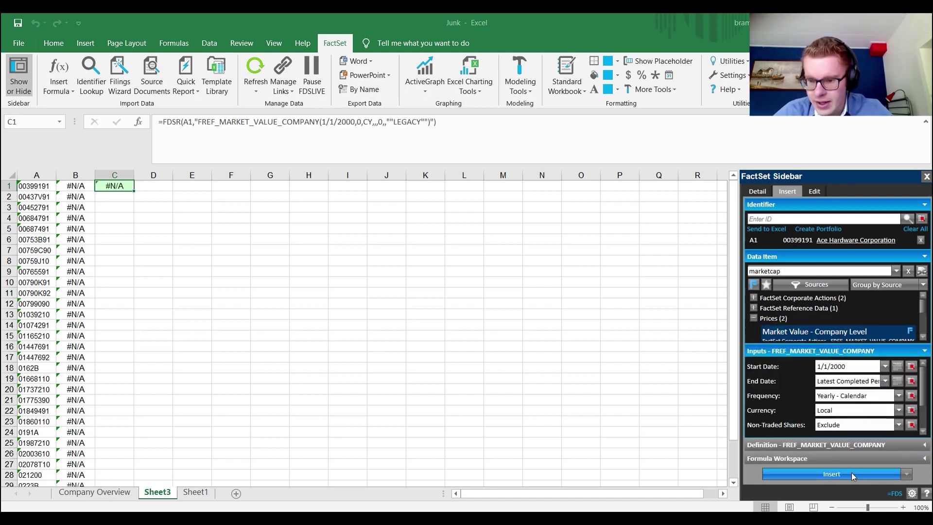
# - Fill the market value formula down to C32 and refresh the selection, all showing #N/A
pyautogui.click(115, 186)
pyautogui.moveTo(135, 190)
pyautogui.mouseDown()
pyautogui.moveTo(128, 481)
pyautogui.moveTo(117, 464)
pyautogui.mouseUp()
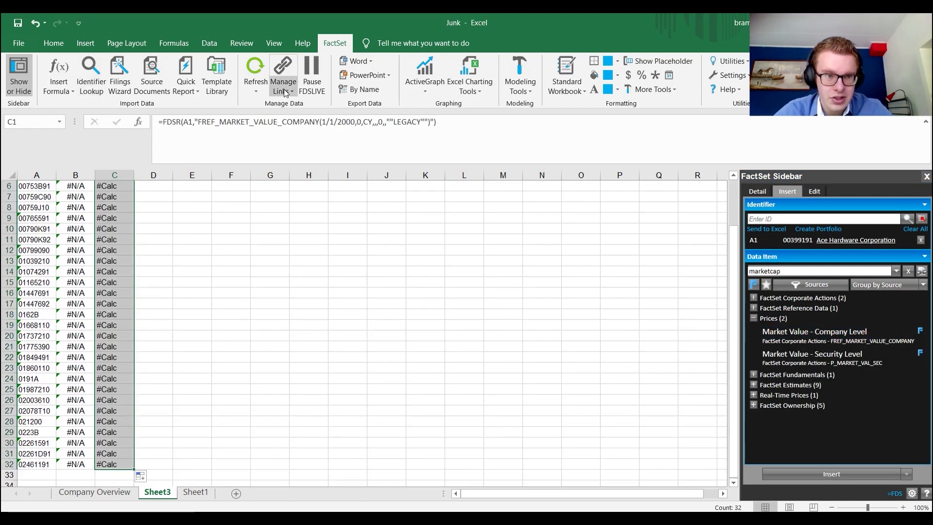
pyautogui.click(255, 89)
pyautogui.click(277, 134)
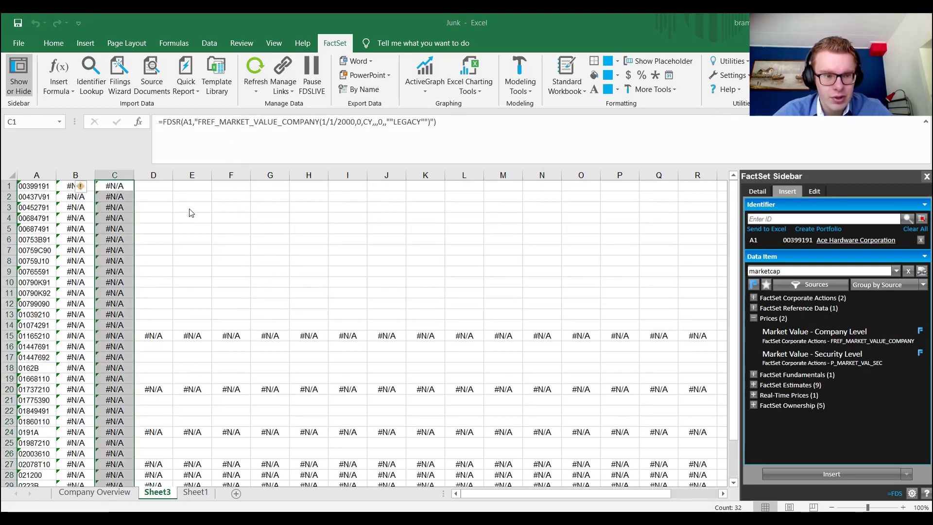
pyautogui.scroll(-6, 188, 213)
pyautogui.scroll(6, 188, 214)
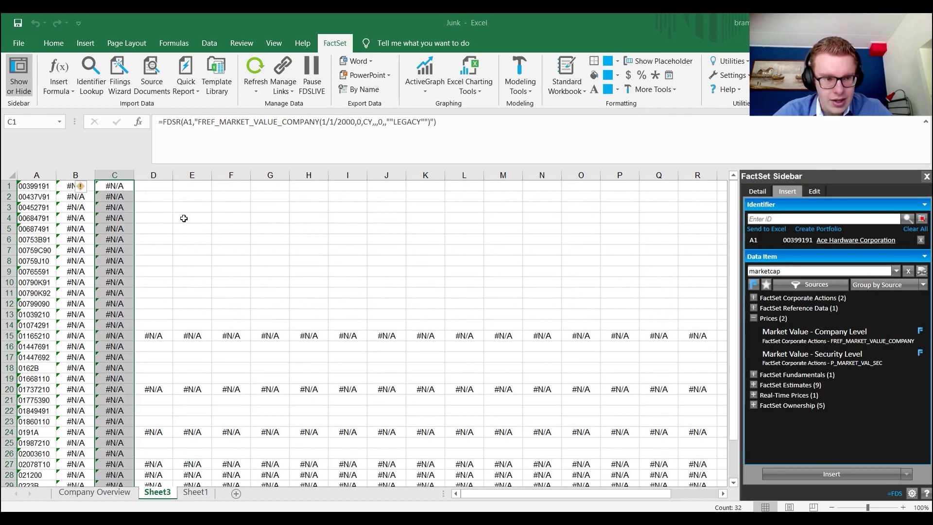
pyautogui.scroll(-8, 184, 218)
pyautogui.scroll(8, 177, 218)
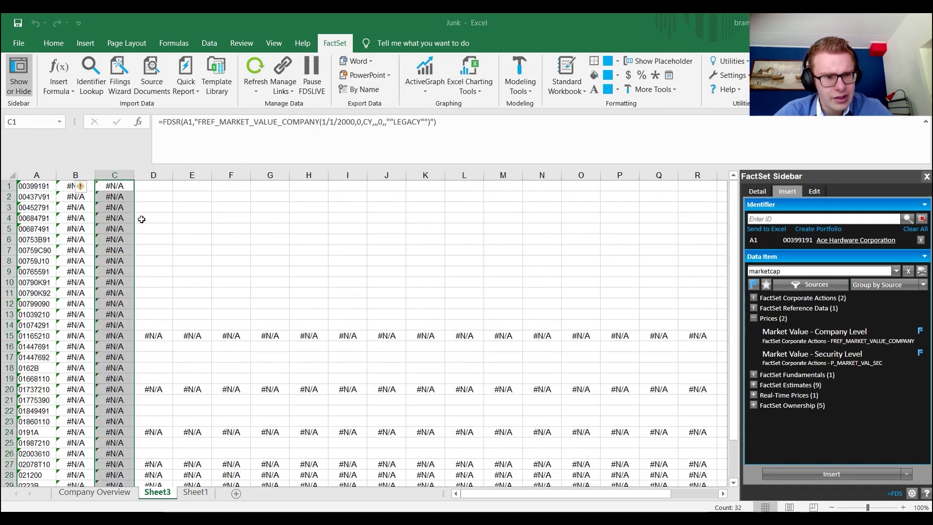
pyautogui.click(146, 186)
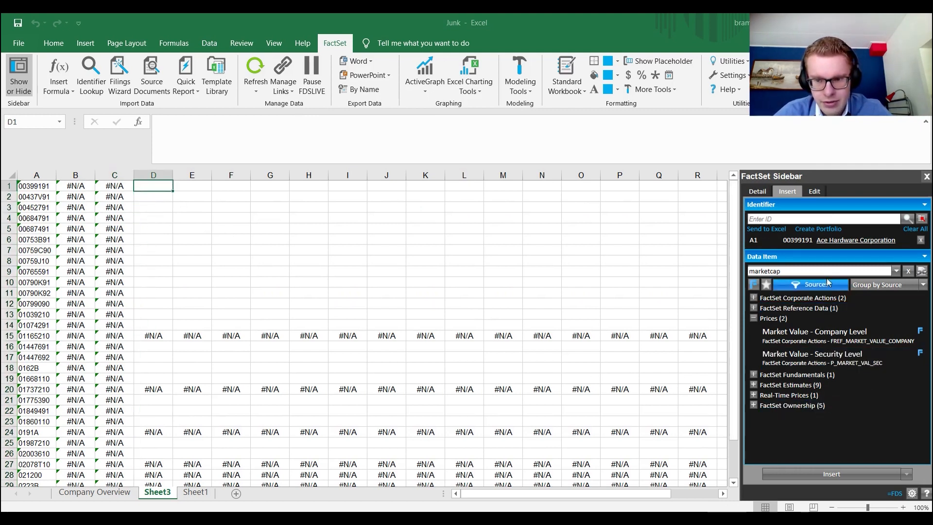
# - Add a blank Sheet4 and close the FactSet sidebar
pyautogui.click(235, 494)
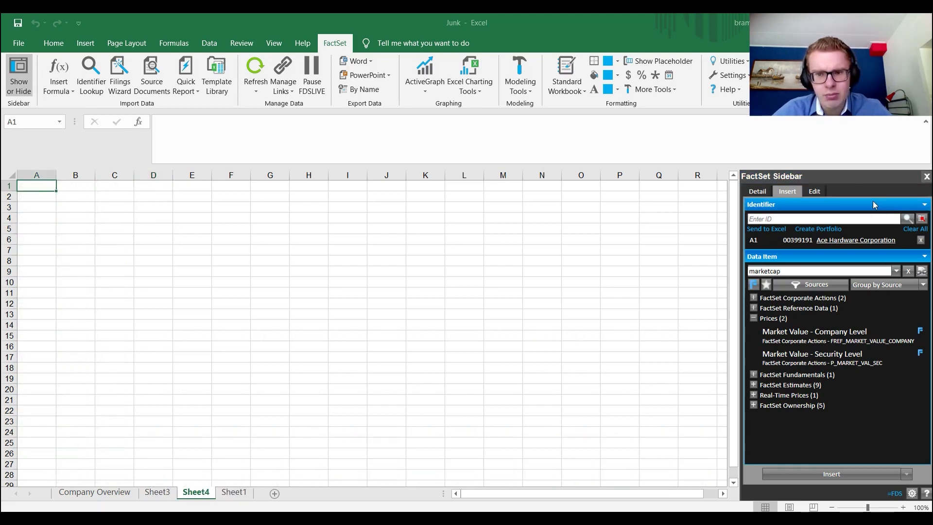
pyautogui.click(926, 176)
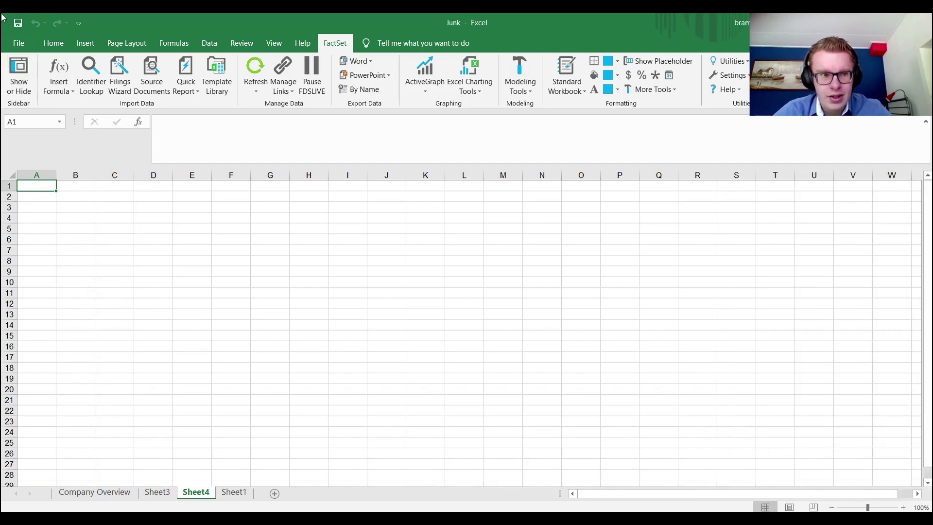
# - Launch FactSet Identifier Lookup and browse the ETF, Futures, Holders and Mutual Fund categories
pyautogui.click(100, 86)
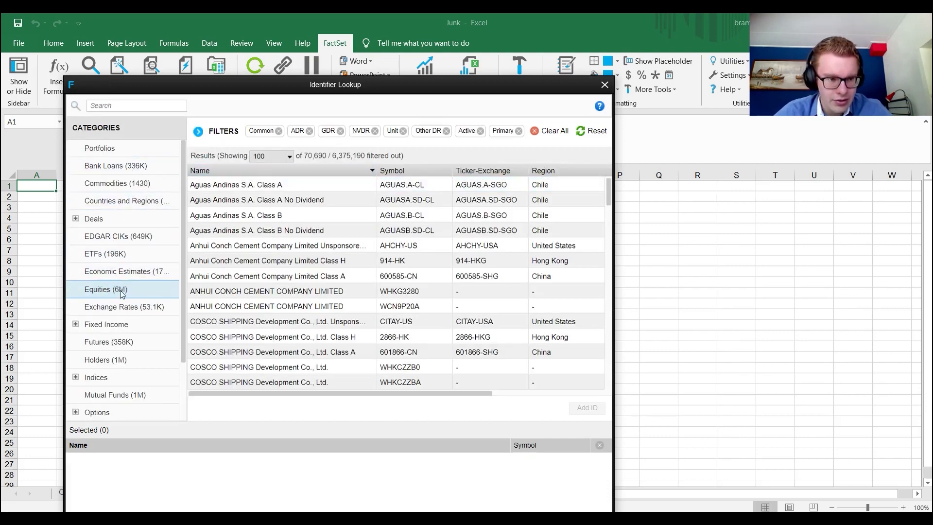
pyautogui.click(105, 254)
pyautogui.click(120, 341)
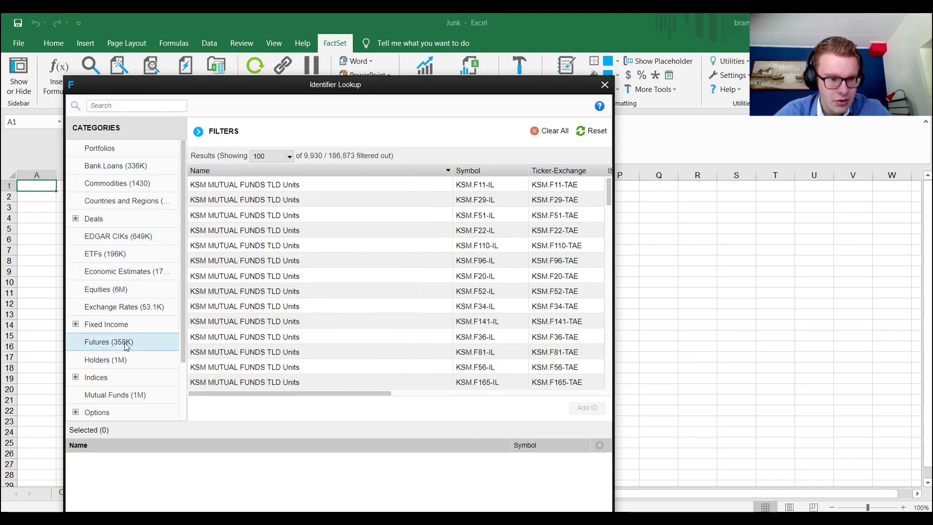
pyautogui.click(136, 360)
pyautogui.click(142, 400)
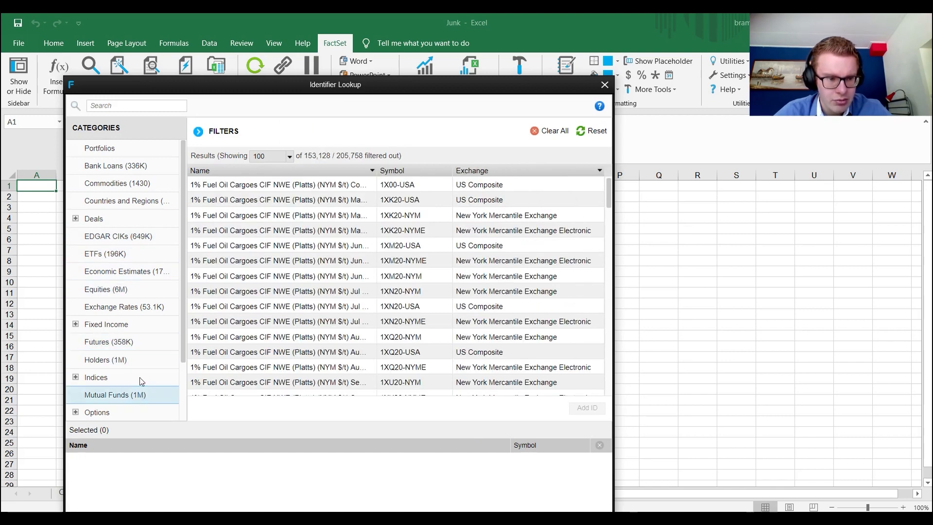
pyautogui.scroll(-3, 142, 394)
pyautogui.scroll(3, 131, 328)
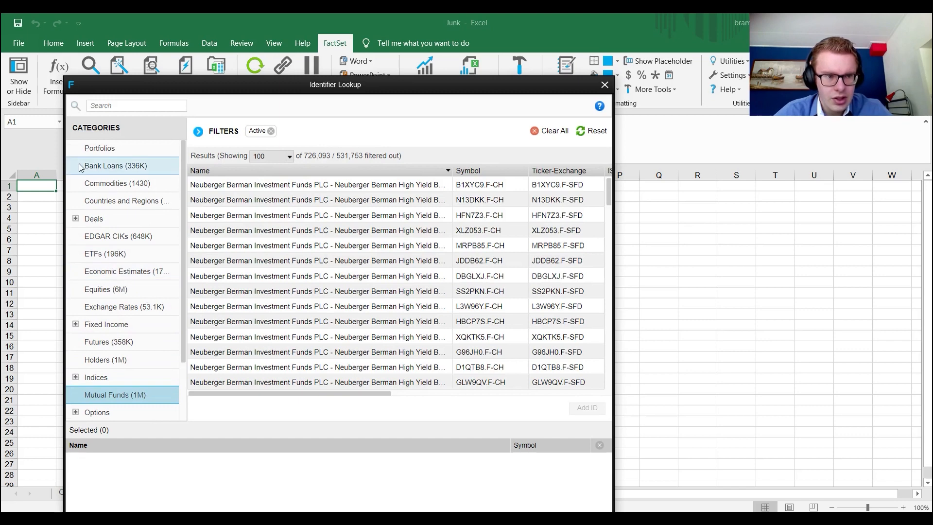
# - Expand Fixed Income and select the Corporate bond identifiers
pyautogui.click(76, 325)
pyautogui.click(114, 343)
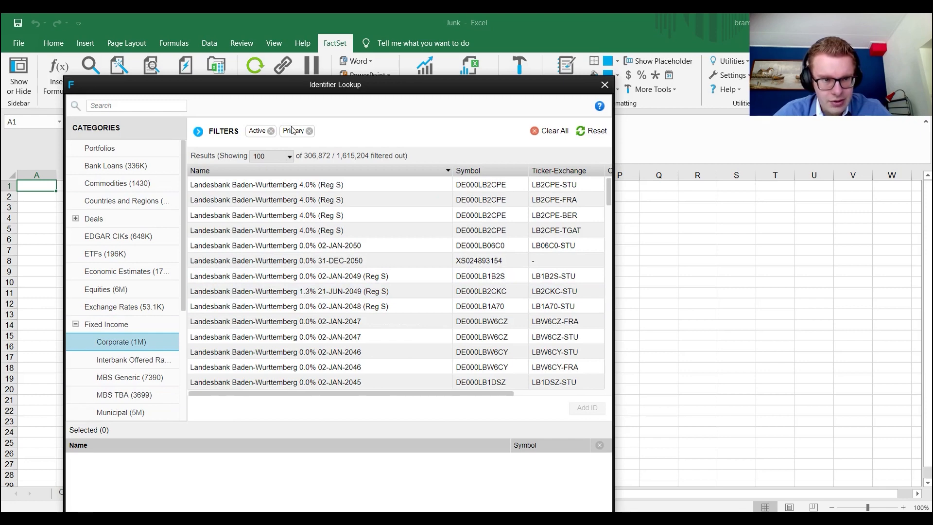
pyautogui.scroll(-10, 295, 263)
pyautogui.scroll(-10, 295, 263)
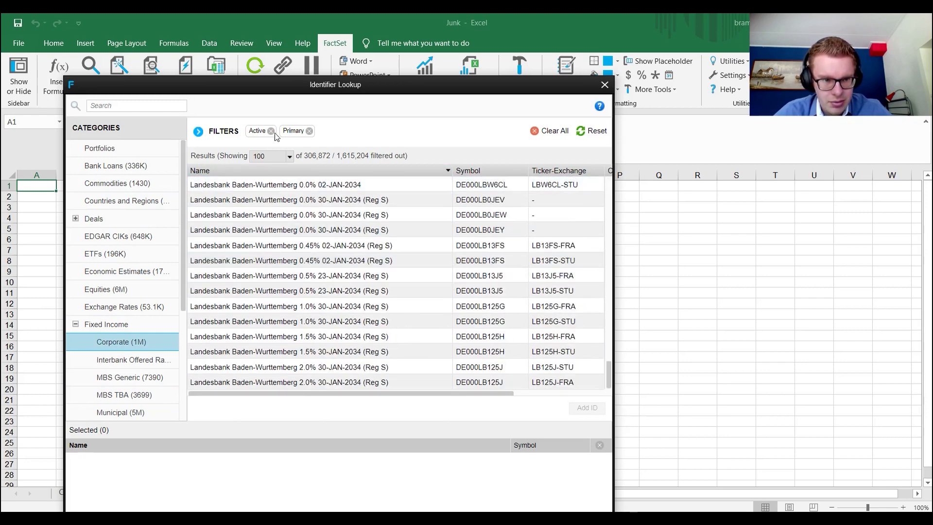
# - Search 'apple', select a range of Apple bond results and add them to the selected list
pyautogui.click(123, 105)
pyautogui.write('apple')
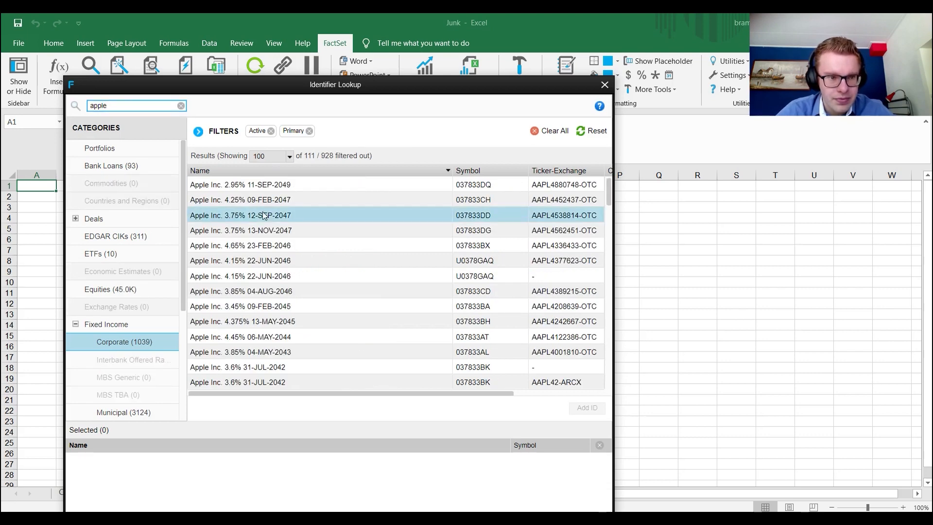
pyautogui.click(269, 185)
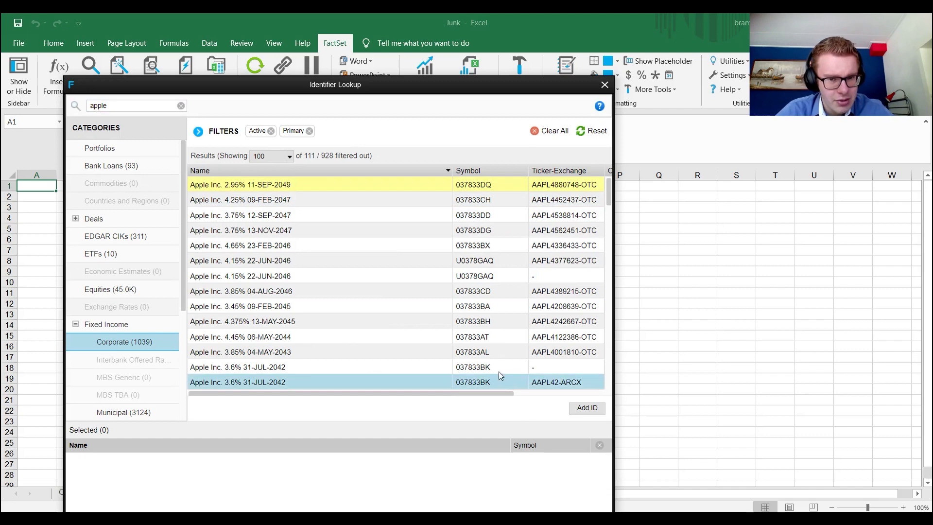
pyautogui.scroll(-5, 291, 342)
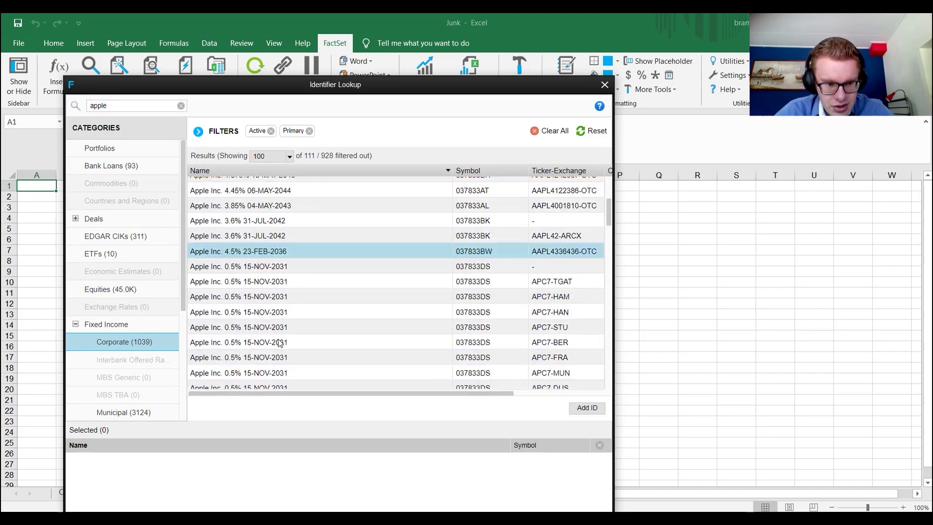
pyautogui.scroll(-3, 292, 357)
pyautogui.keyDown('shift'); pyautogui.click(291, 383); pyautogui.keyUp('shift')
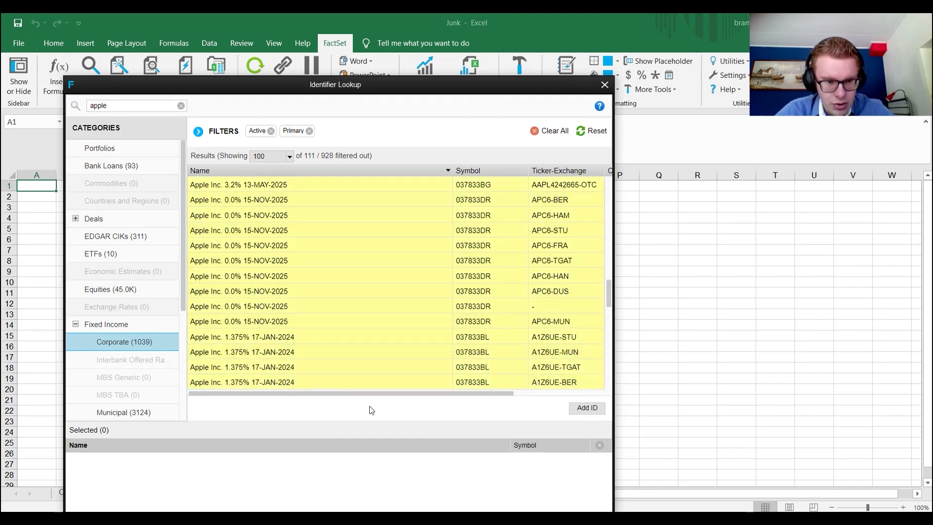
pyautogui.click(583, 409)
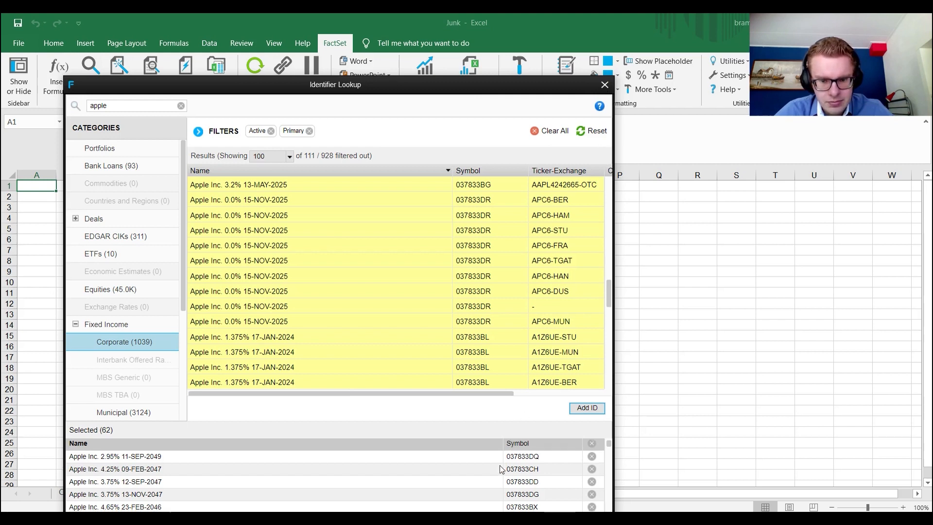
pyautogui.scroll(3, 526, 467)
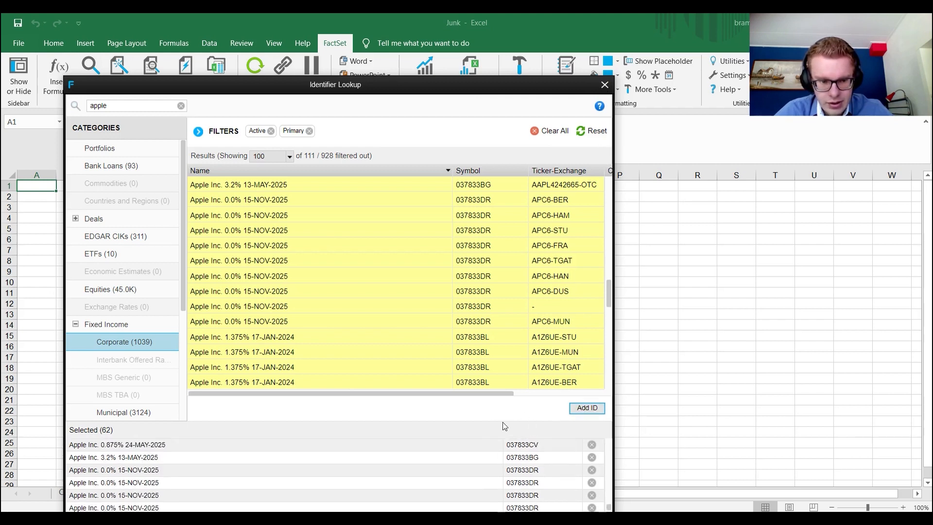
# - Remove and re-add bonds to trim the selected list to 59, then close the lookup
pyautogui.click(591, 444)
pyautogui.click(591, 444)
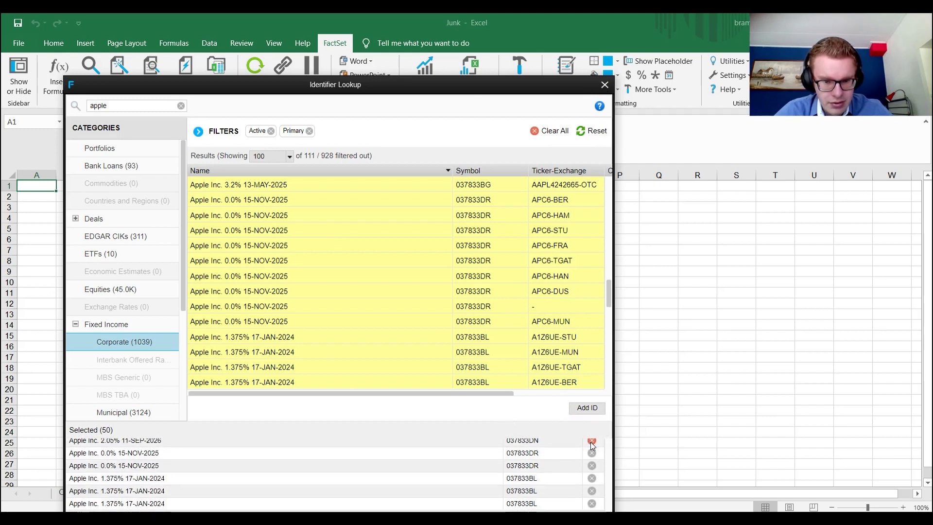
pyautogui.click(591, 443)
pyautogui.click(587, 407)
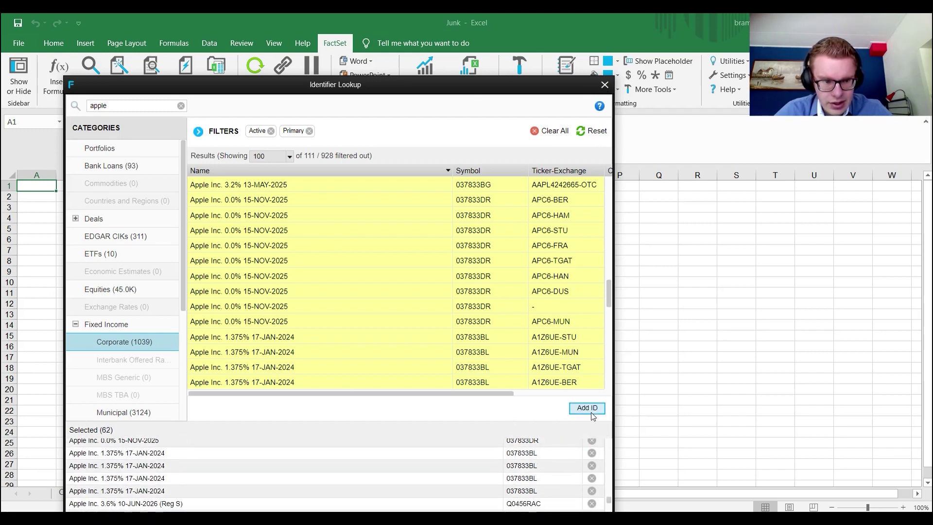
pyautogui.click(591, 453)
pyautogui.click(591, 453)
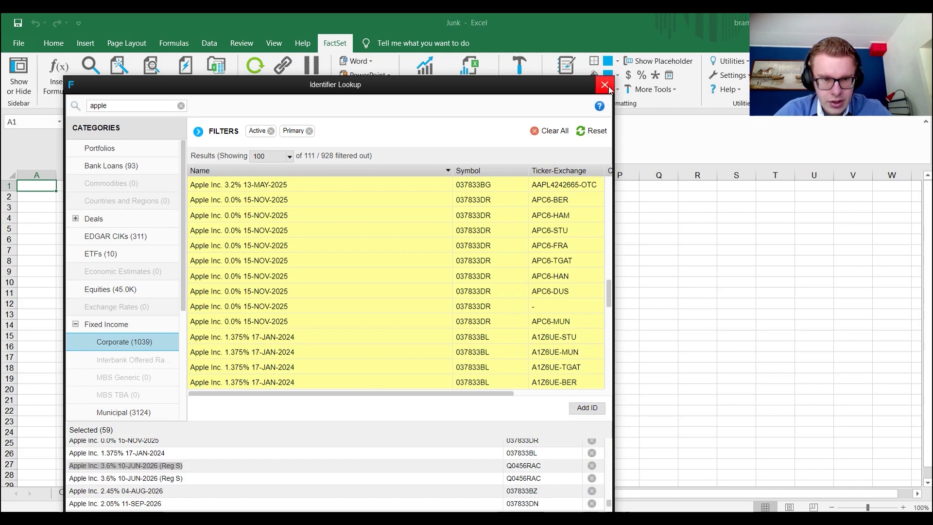
pyautogui.click(605, 88)
pyautogui.click(75, 217)
# - Reopen the lookup on corporate bonds, try an 'ibm' search, then clear it
pyautogui.click(37, 186)
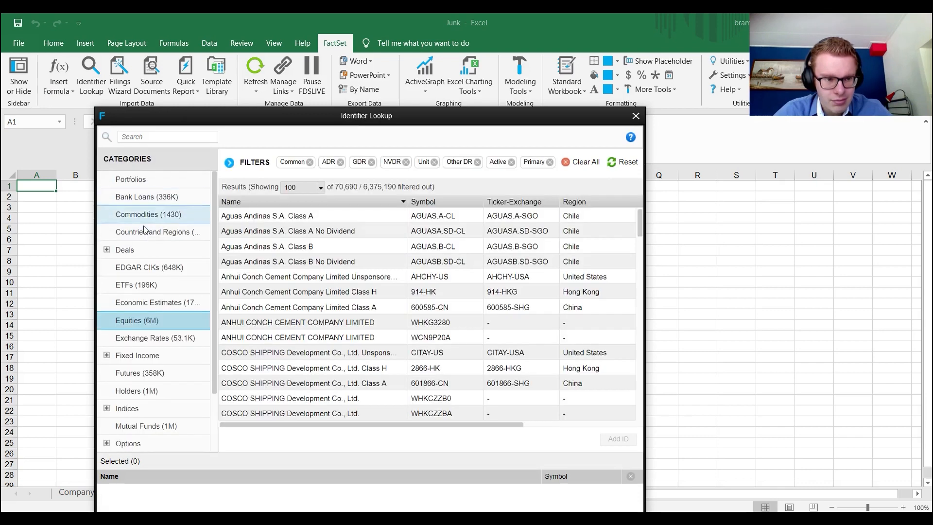
pyautogui.click(106, 355)
pyautogui.click(153, 380)
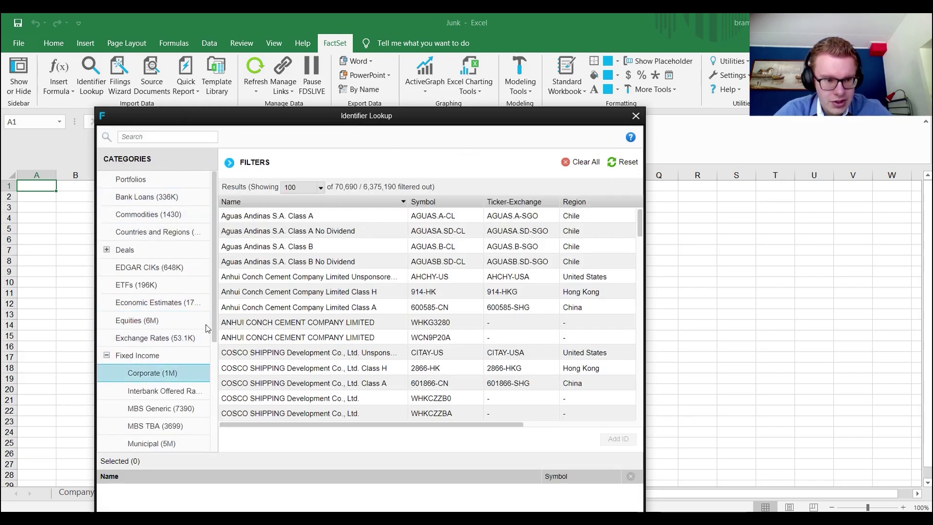
pyautogui.click(174, 135)
pyautogui.write('ib')
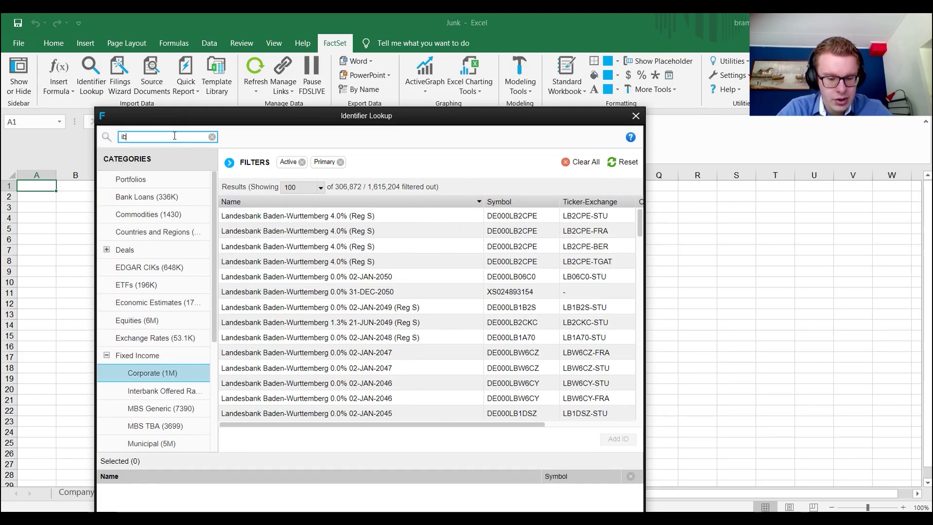
pyautogui.write('m')
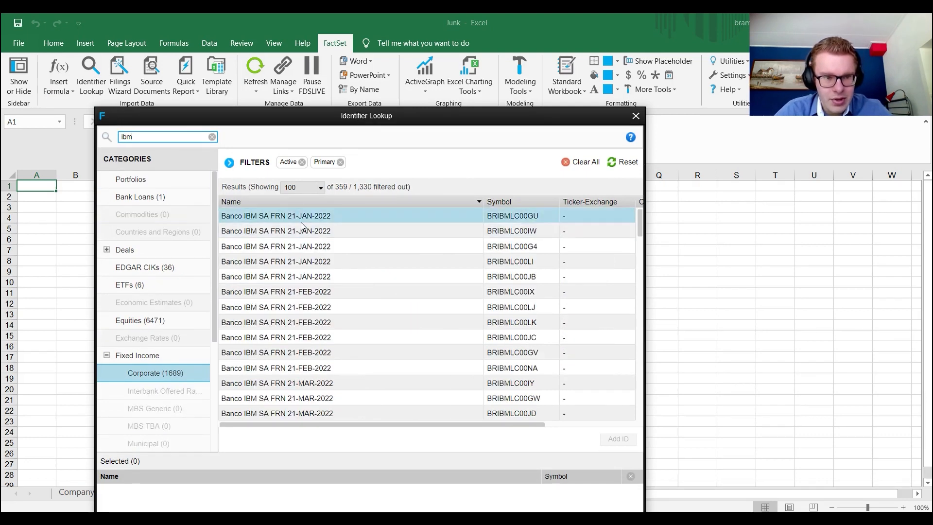
pyautogui.scroll(-5, 300, 277)
pyautogui.scroll(-5, 292, 277)
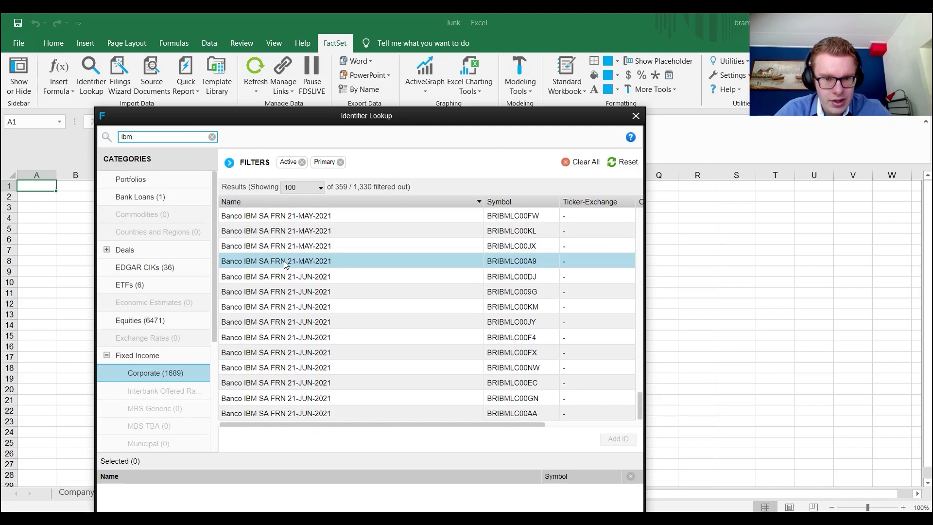
pyautogui.click(285, 261)
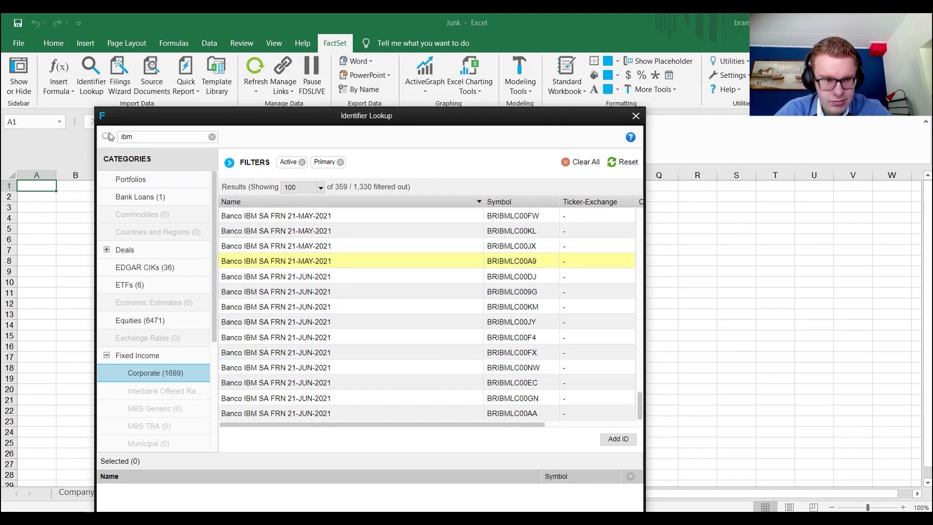
pyautogui.doubleClick(127, 137)
pyautogui.press('BackSpace')
pyautogui.write('ford')
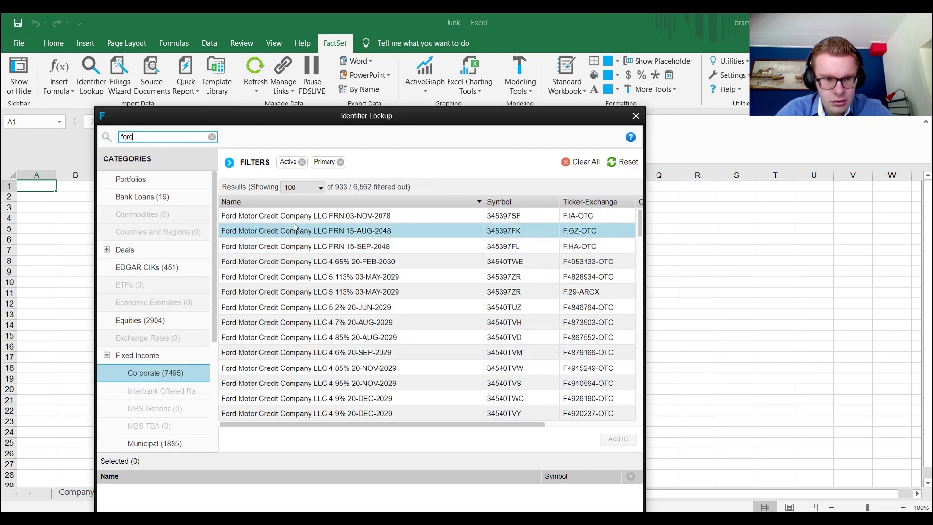
# - Search 'ford', add the Ford Motor Credit 4.65% 20-FEB-2030 bond and send 34540TWE to A1
pyautogui.click(299, 216)
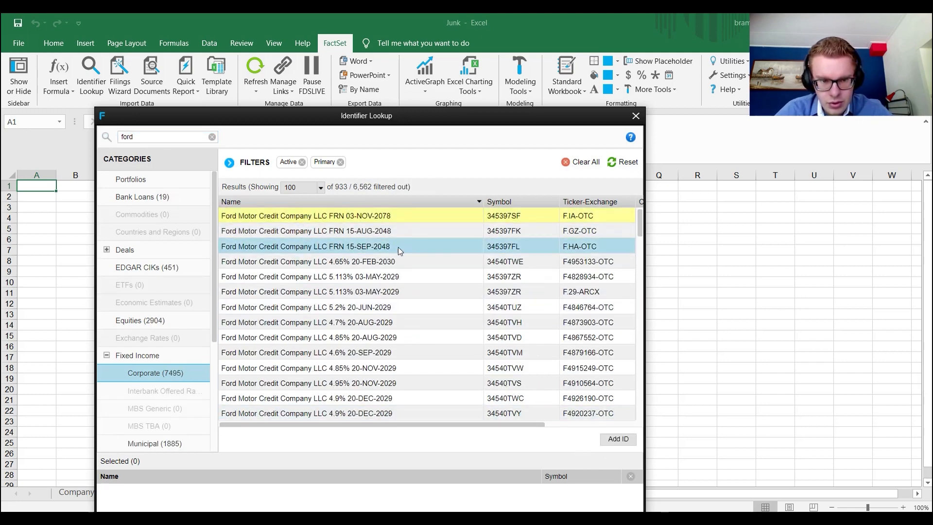
pyautogui.click(392, 261)
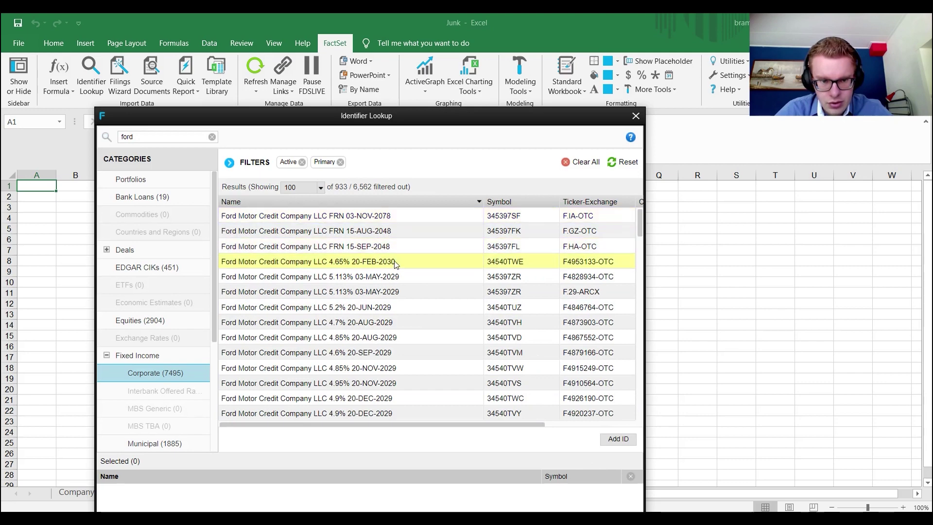
pyautogui.click(618, 439)
pyautogui.scroll(-5, 510, 365)
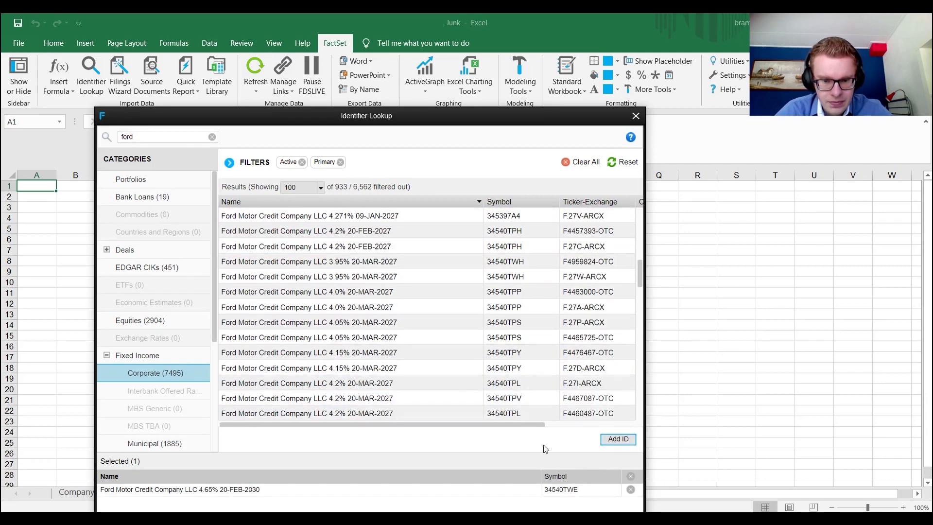
pyautogui.moveTo(563, 121)
pyautogui.mouseDown()
pyautogui.moveTo(540, 74)
pyautogui.moveTo(566, 59)
pyautogui.mouseUp()
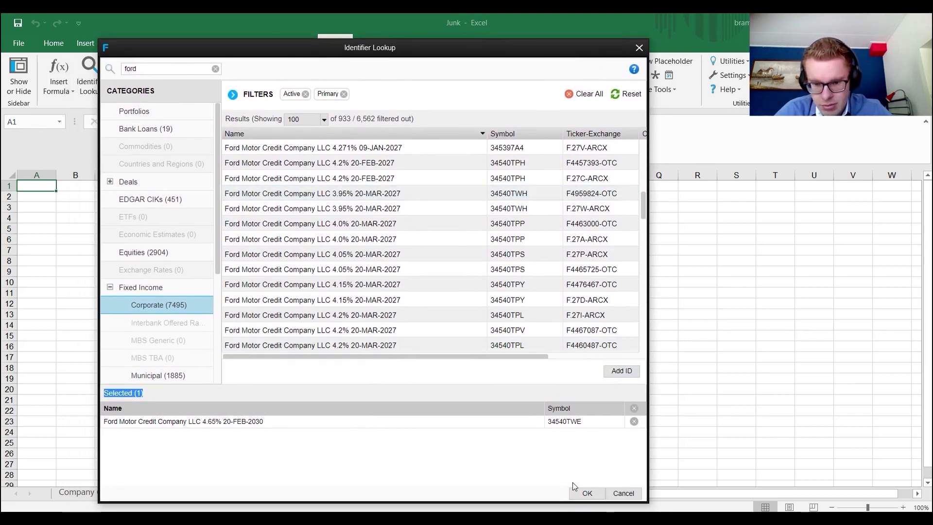
pyautogui.click(586, 492)
# - Open the FactSet sidebar and replace Ace Hardware with cell A1's Ford bond as the identifier
pyautogui.click(61, 208)
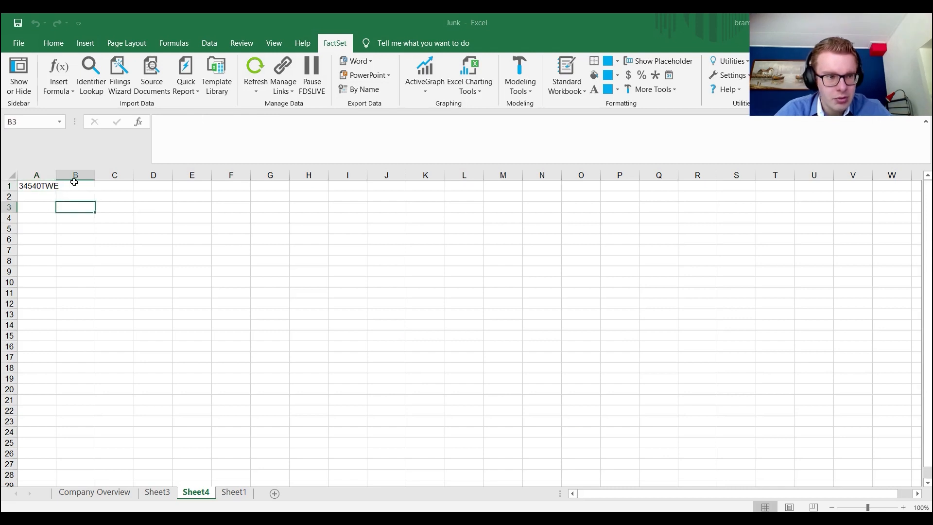
pyautogui.click(75, 186)
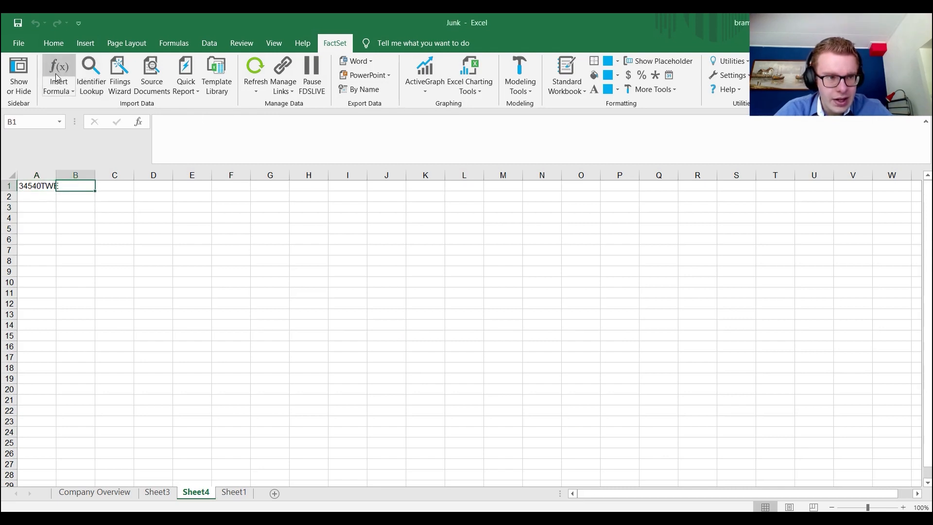
pyautogui.click(19, 75)
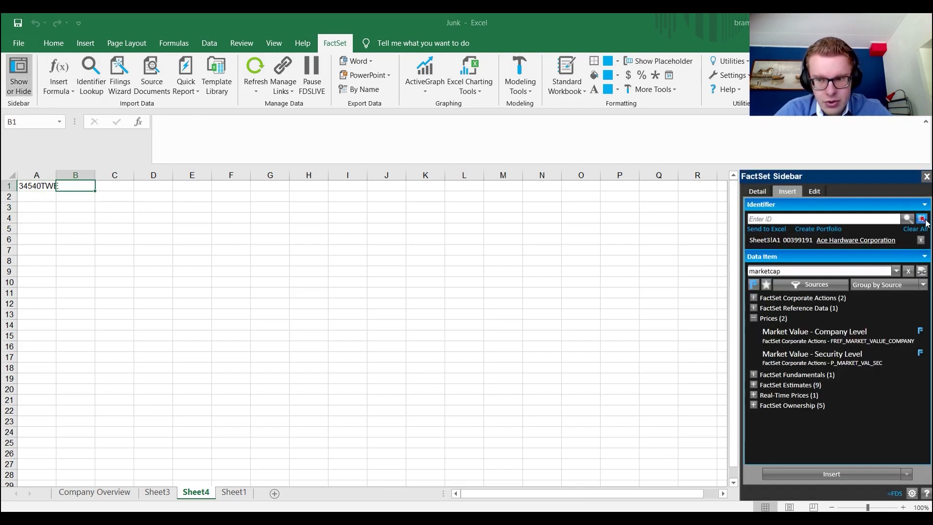
pyautogui.click(921, 241)
pyautogui.click(922, 219)
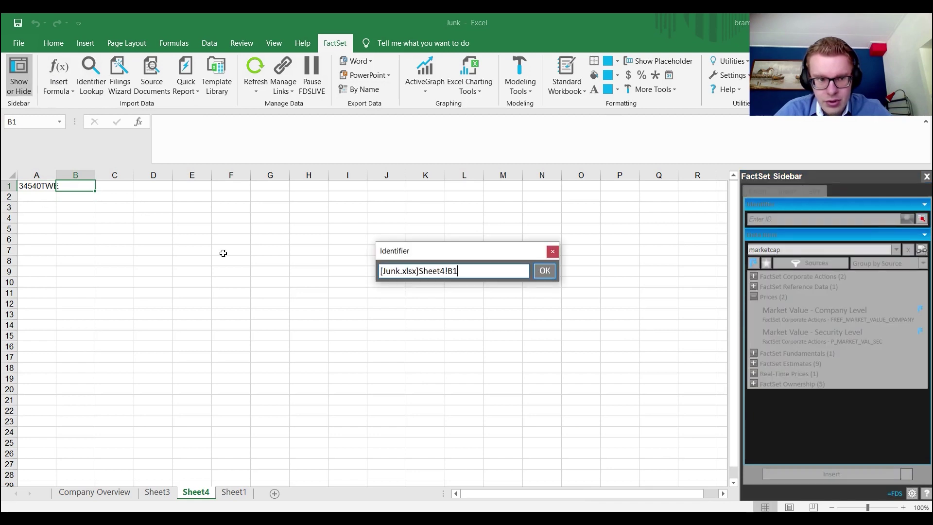
pyautogui.click(49, 185)
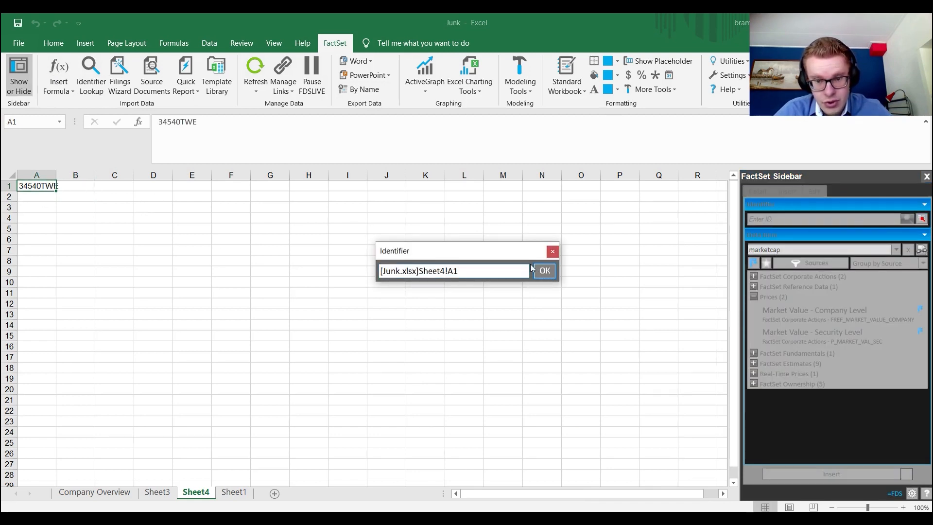
pyautogui.click(544, 272)
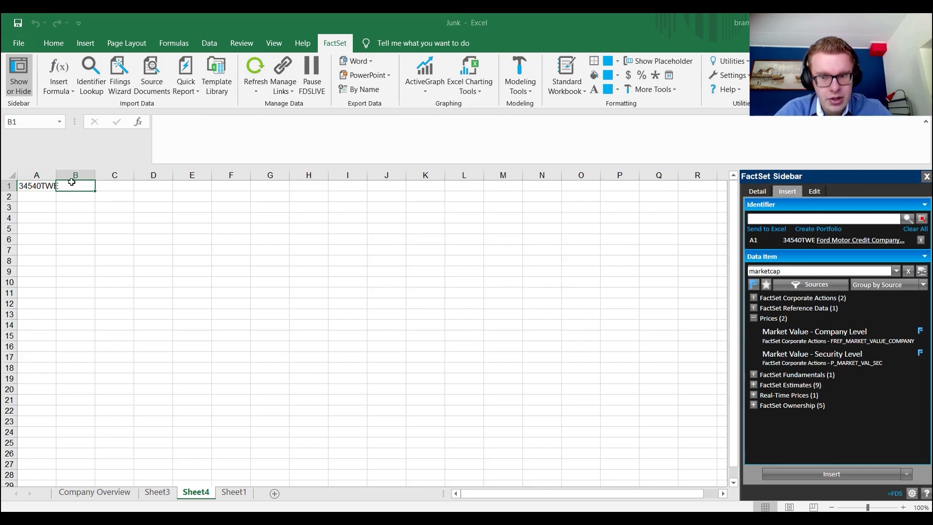
# - Replace the marketcap data item search with 'duration' and choose Duration under Prices & Derived Analytics
pyautogui.click(817, 271)
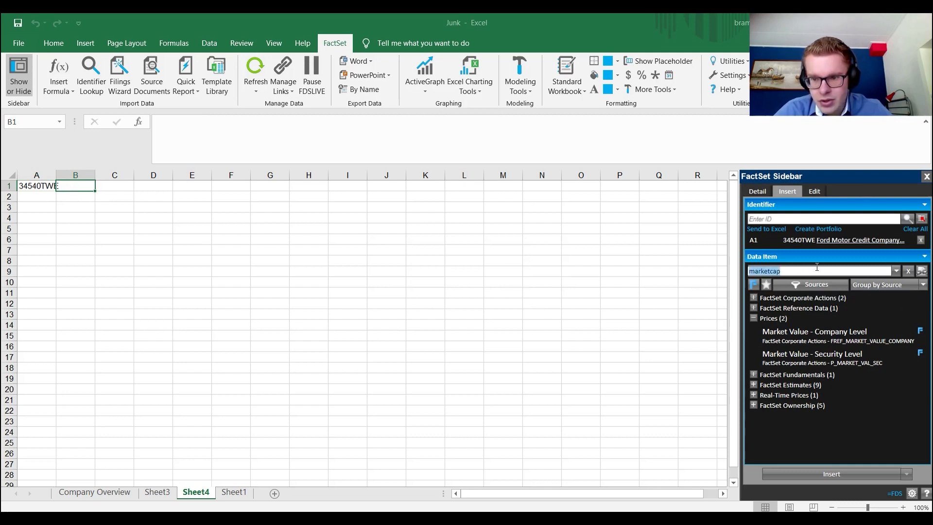
pyautogui.press('Return')
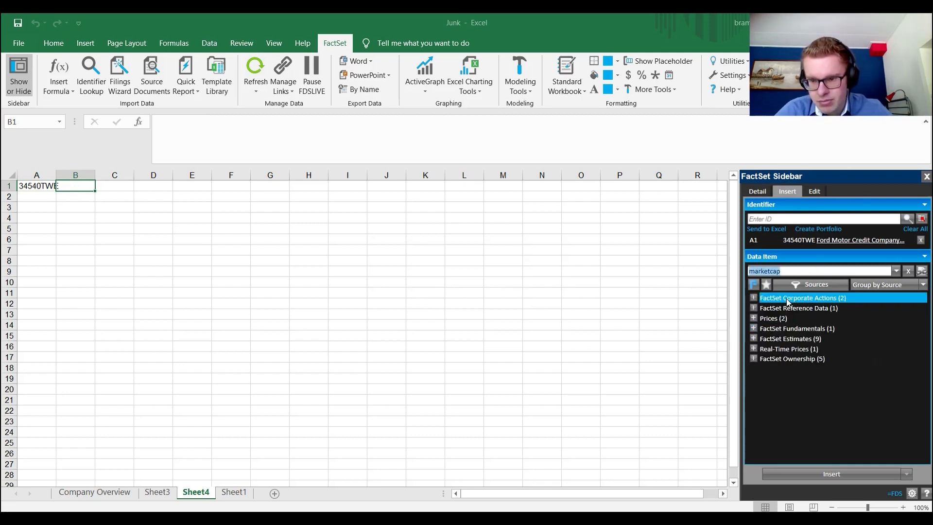
pyautogui.press('BackSpace')
pyautogui.write('dur')
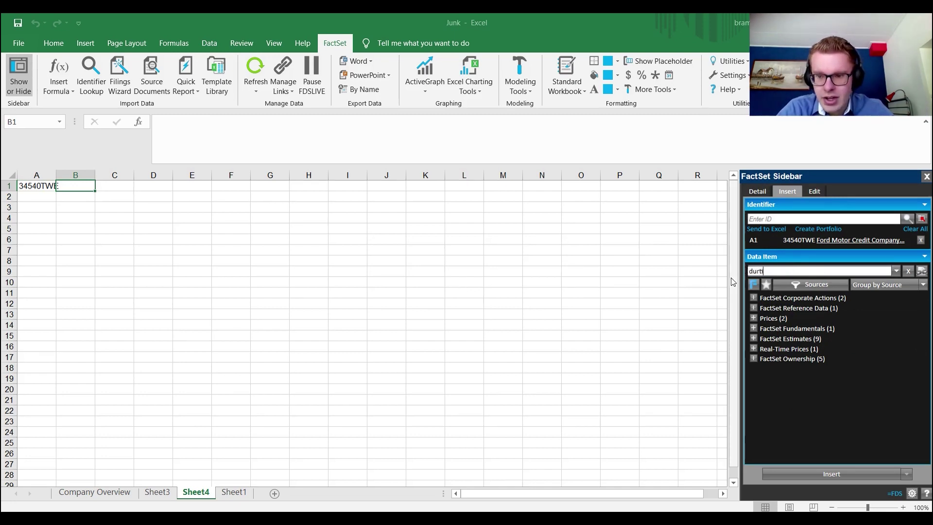
pyautogui.write('ion')
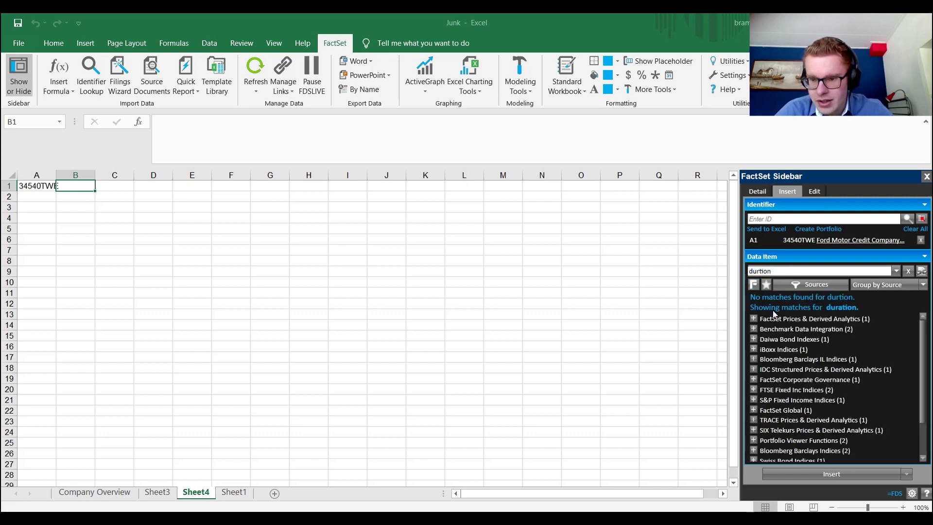
pyautogui.click(760, 320)
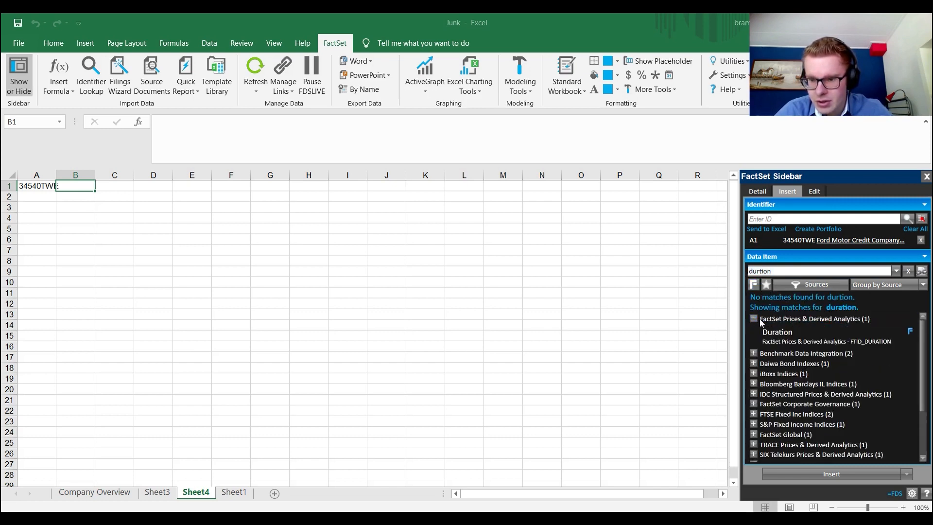
pyautogui.click(783, 336)
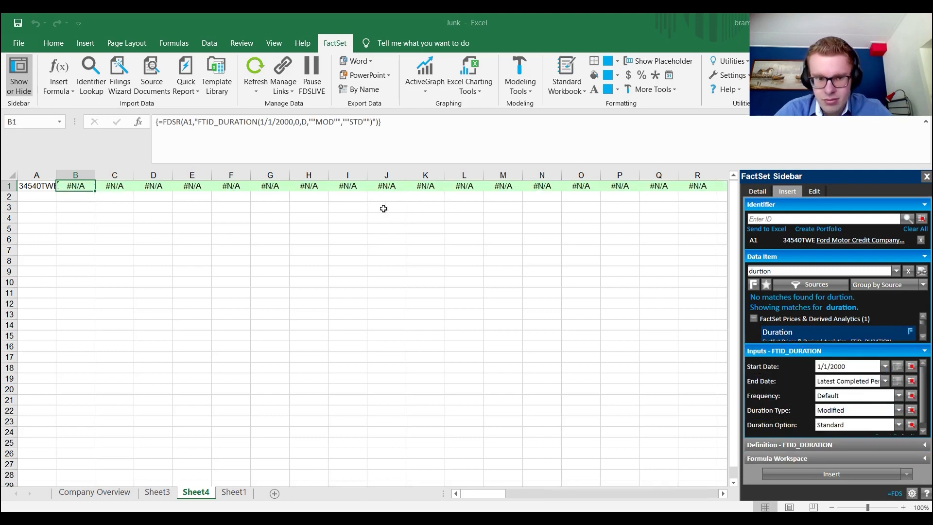
pyautogui.moveTo(496, 492)
pyautogui.mouseDown()
pyautogui.moveTo(543, 493)
pyautogui.moveTo(510, 494)
pyautogui.mouseUp()
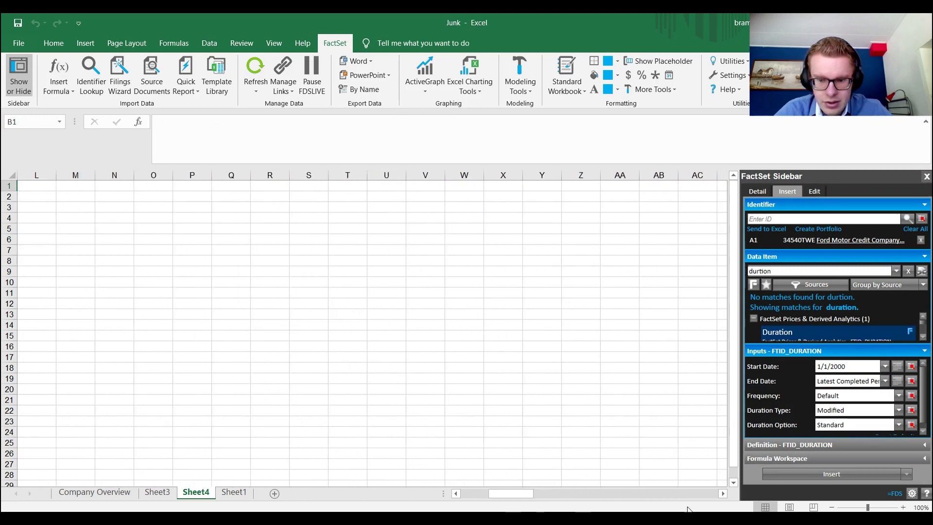
# - Insert the Duration series for the Ford bond into row 1, undo, and insert it again
pyautogui.click(831, 474)
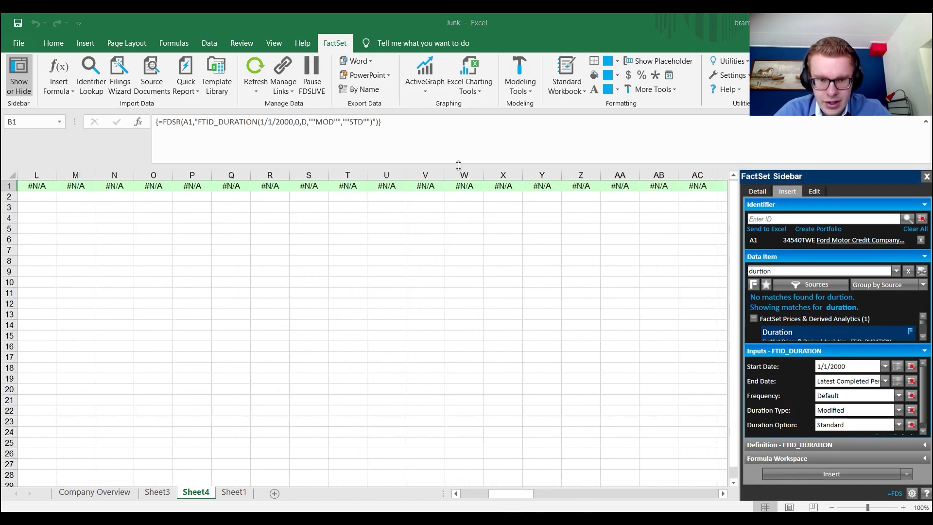
pyautogui.moveTo(506, 493); pyautogui.dragTo(460, 493)
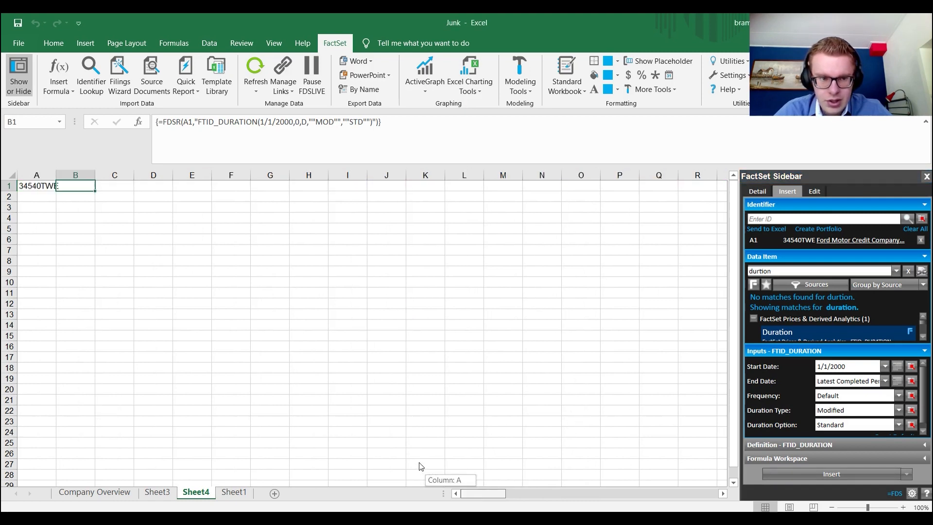
pyautogui.hotkey('ctrl', 'z')
pyautogui.scroll(-2, 813, 321)
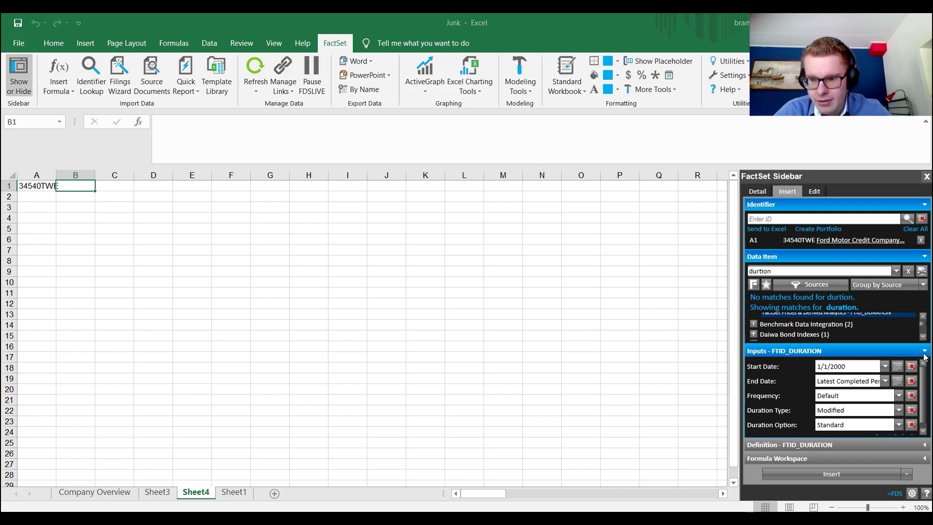
pyautogui.doubleClick(768, 372)
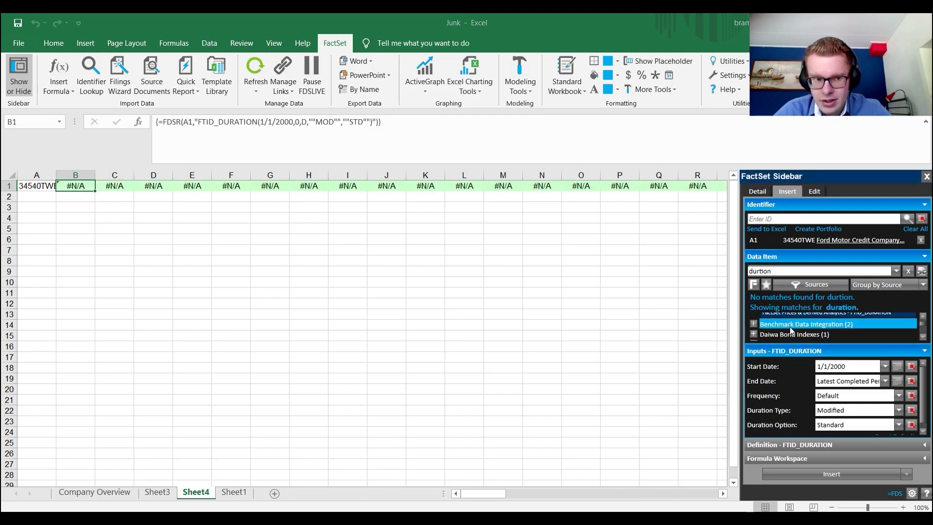
pyautogui.scroll(2, 791, 332)
pyautogui.click(755, 318)
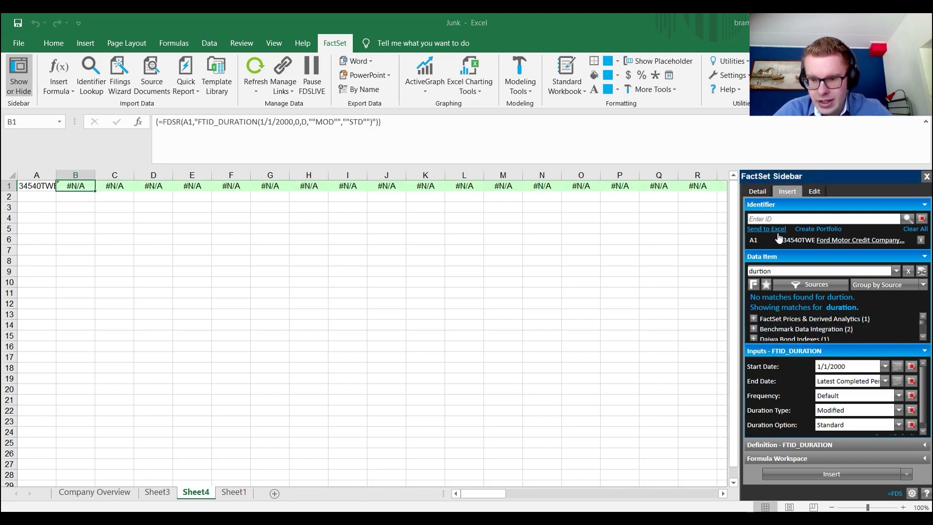
pyautogui.doubleClick(767, 271)
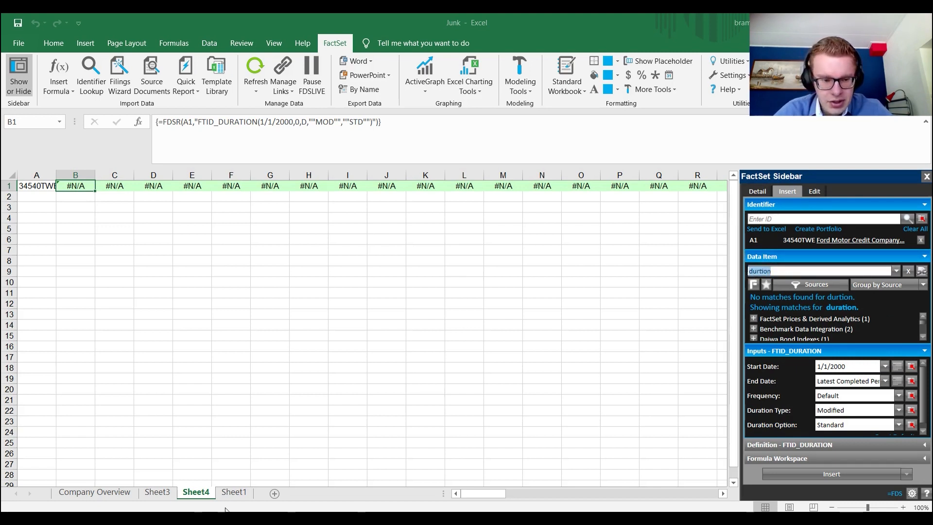
# - On Sheet1, copy the BA-US ticker into cell A10 and select B10 for data
pyautogui.click(235, 491)
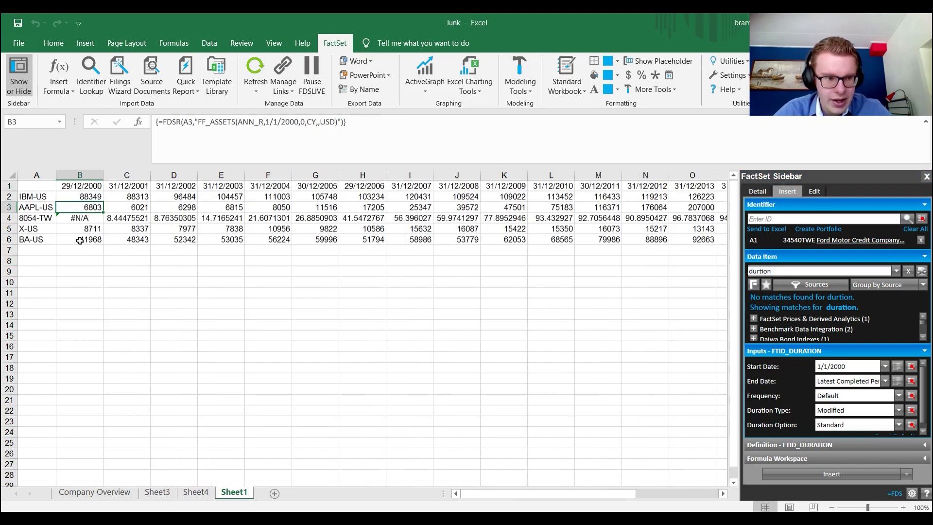
pyautogui.click(37, 239)
pyautogui.hotkey('ctrl', 'c')
pyautogui.click(37, 282)
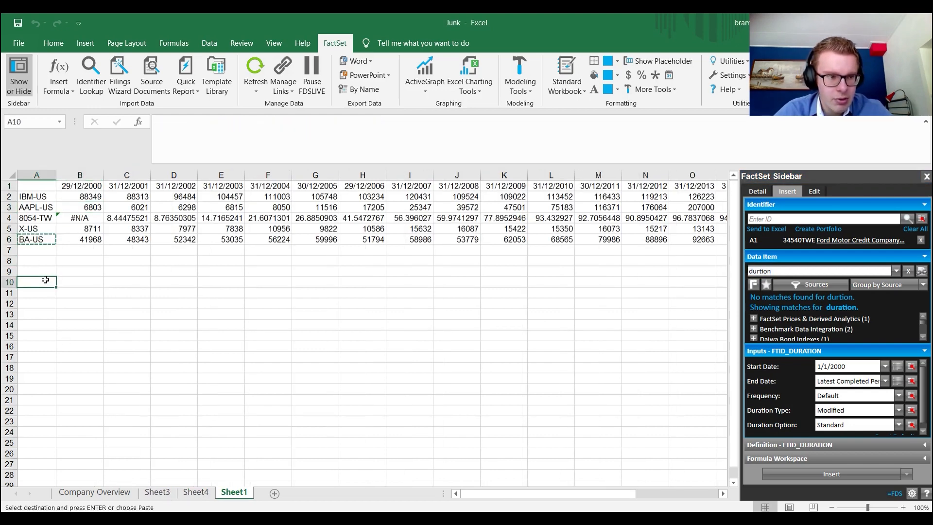
pyautogui.hotkey('ctrl', 'v')
pyautogui.click(79, 282)
# - Point the sidebar identifier at a cell and rerun the duration data item search
pyautogui.click(921, 241)
pyautogui.press('Escape')
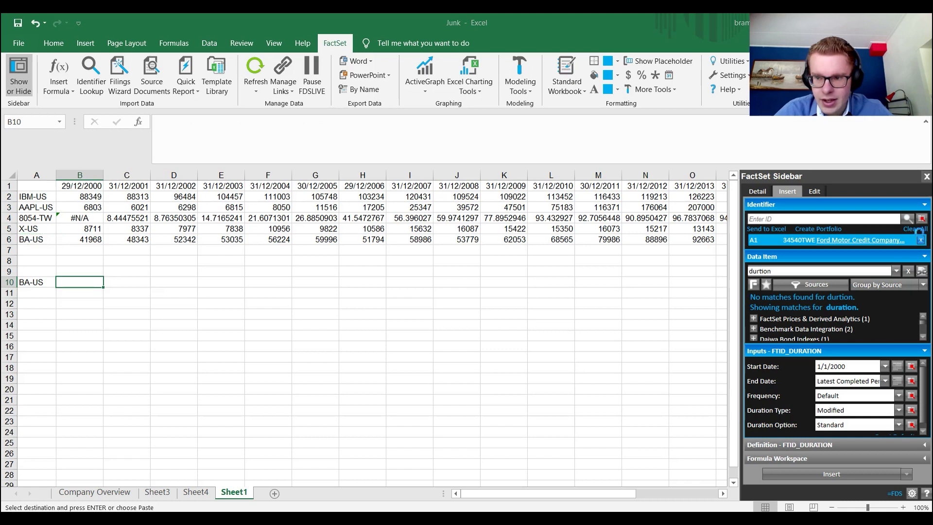
pyautogui.click(922, 218)
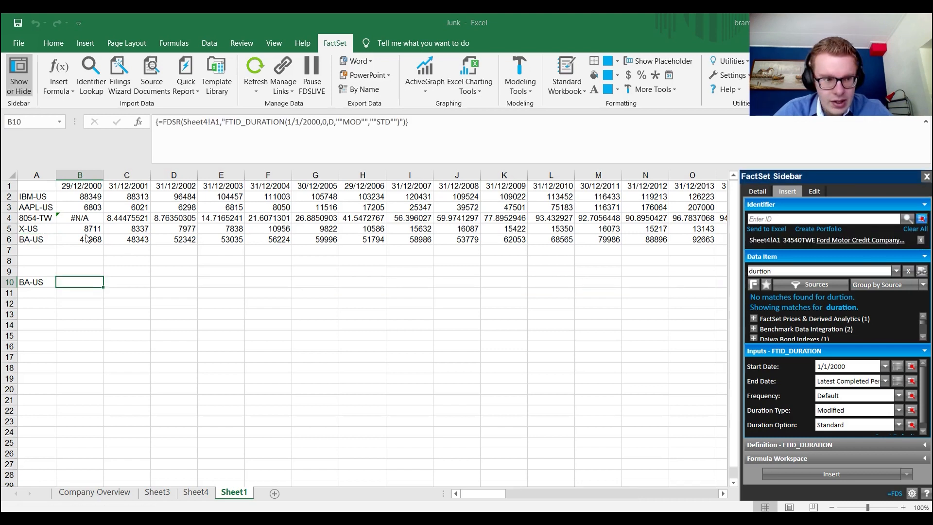
pyautogui.click(31, 282)
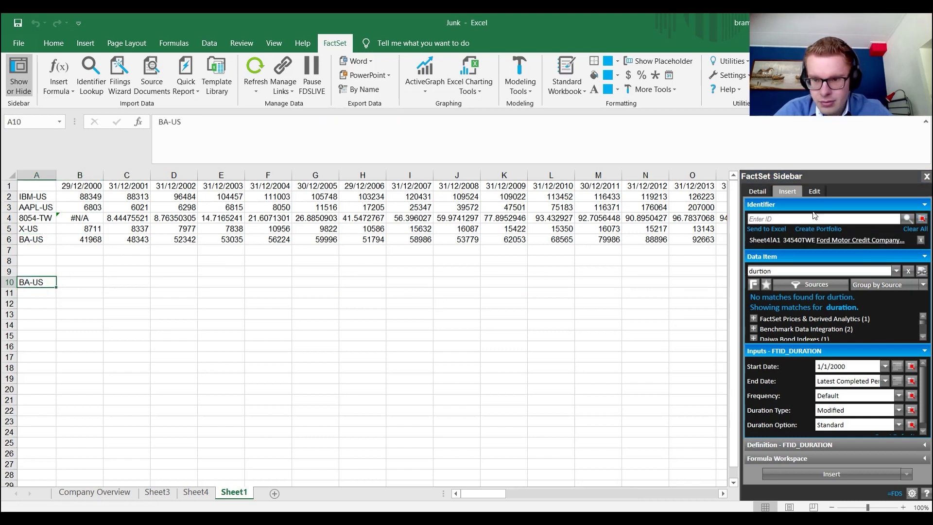
pyautogui.doubleClick(823, 270)
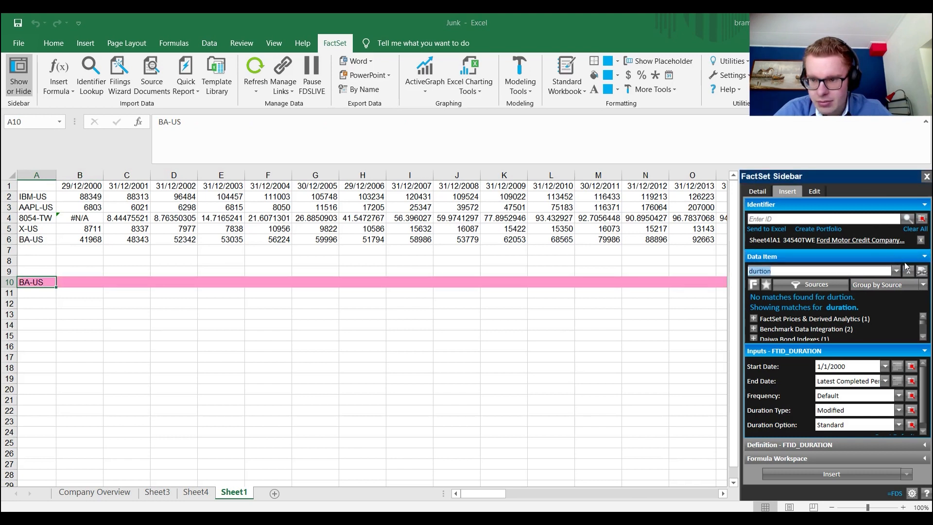
pyautogui.write('du')
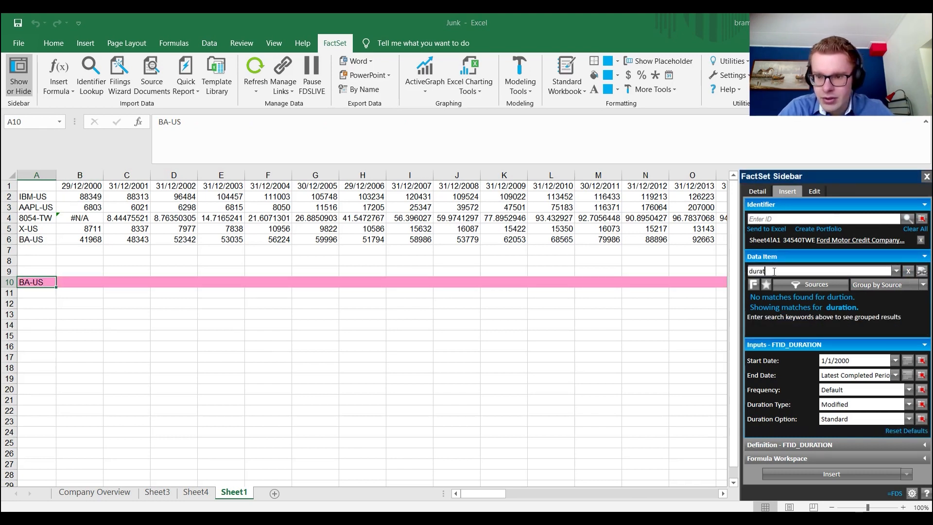
pyautogui.press('Return')
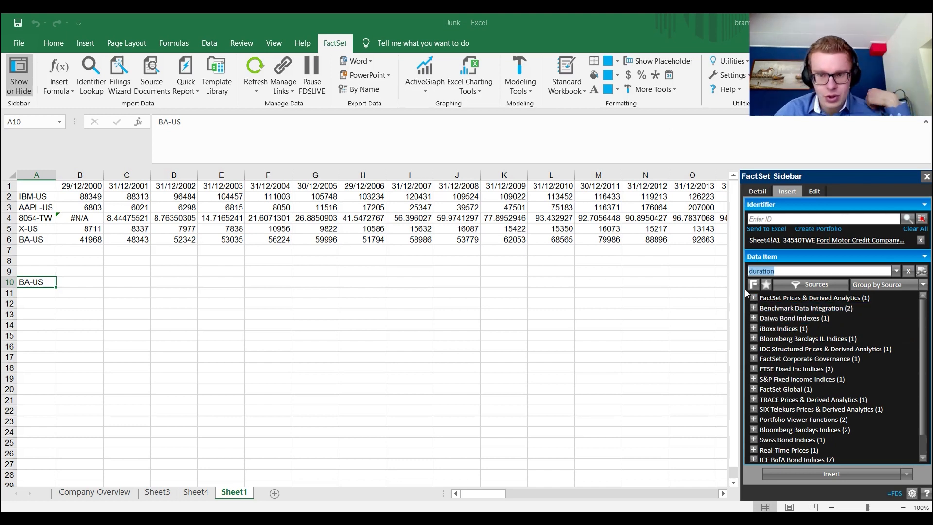
# - Remove the 34540TWE Ford bond identifier and close the FactSet sidebar
pyautogui.click(765, 219)
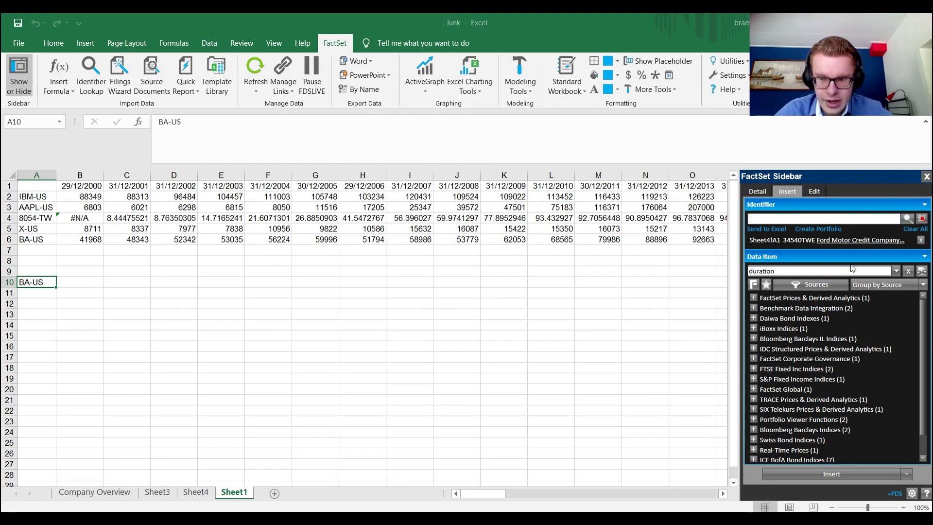
pyautogui.click(922, 241)
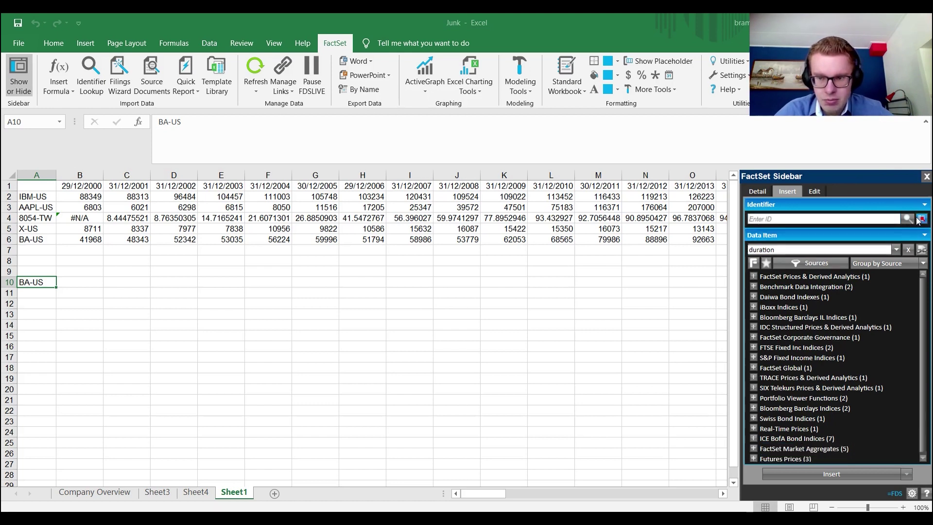
pyautogui.click(927, 177)
# - Clear BA-US from A10 and switch to the Company Overview sheet's asset formulas
pyautogui.press('Delete')
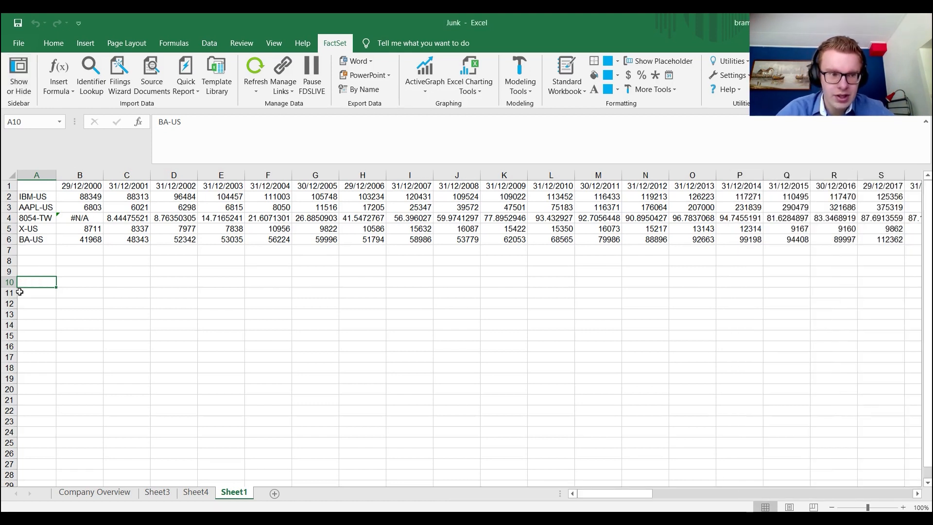
pyautogui.click(93, 491)
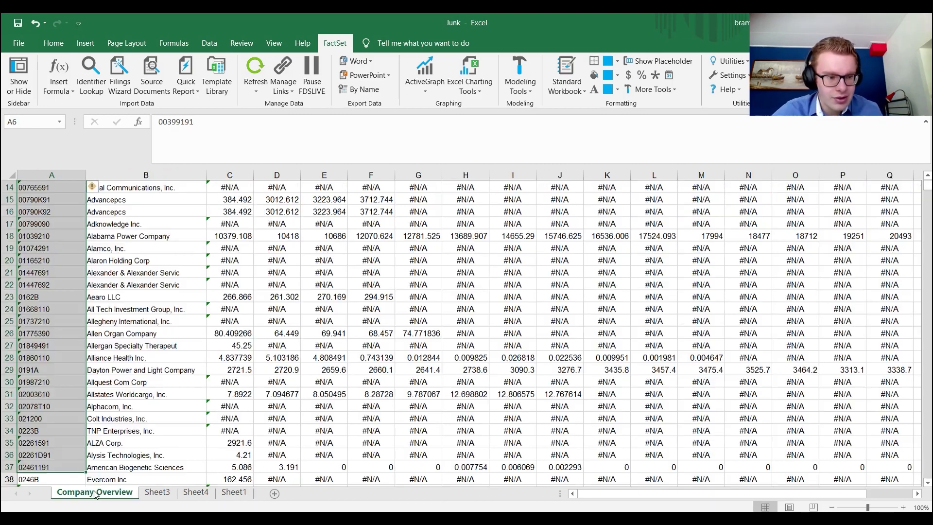
pyautogui.scroll(-10, 176, 246)
pyautogui.scroll(-10, 175, 247)
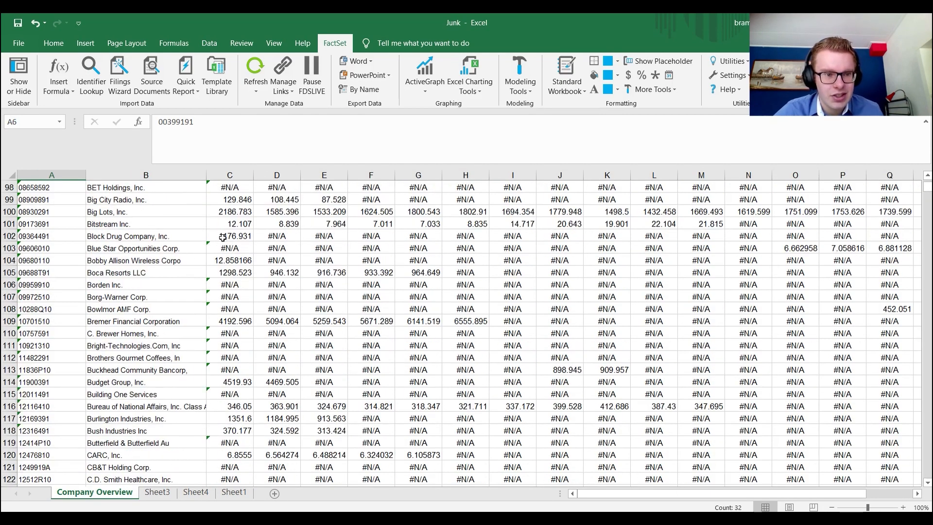
pyautogui.click(219, 237)
pyautogui.scroll(-10, 219, 237)
pyautogui.scroll(-5, 219, 236)
pyautogui.scroll(-10, 219, 237)
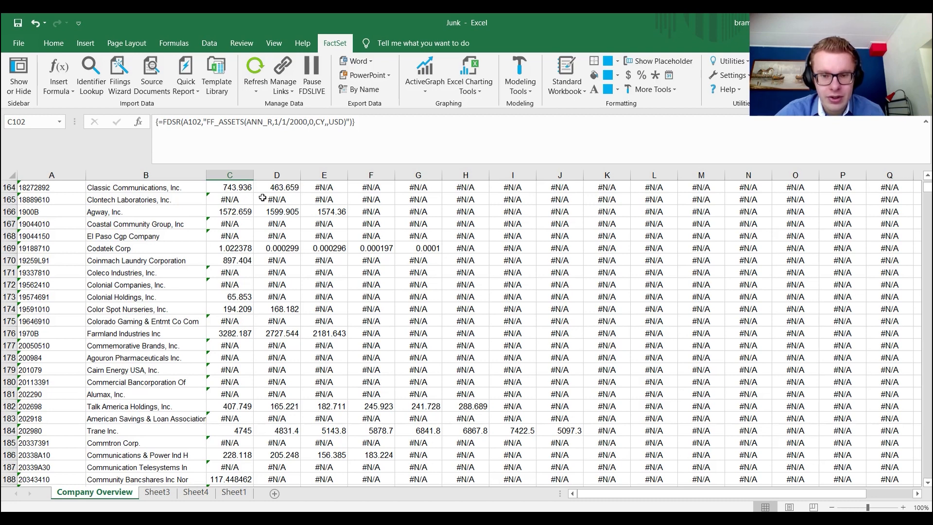
pyautogui.scroll(-14, 262, 198)
pyautogui.scroll(-13, 248, 198)
pyautogui.scroll(-20, 237, 199)
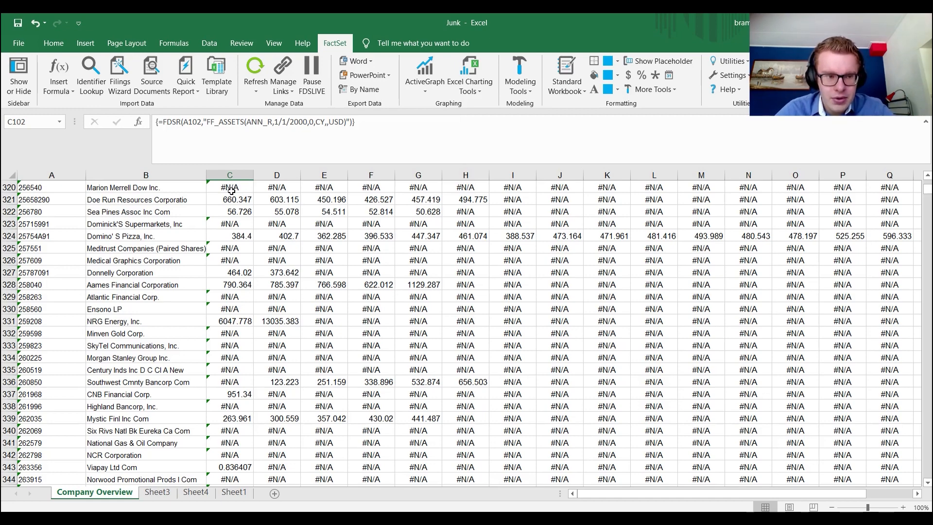
pyautogui.scroll(-14, 232, 191)
pyautogui.scroll(-14, 232, 191)
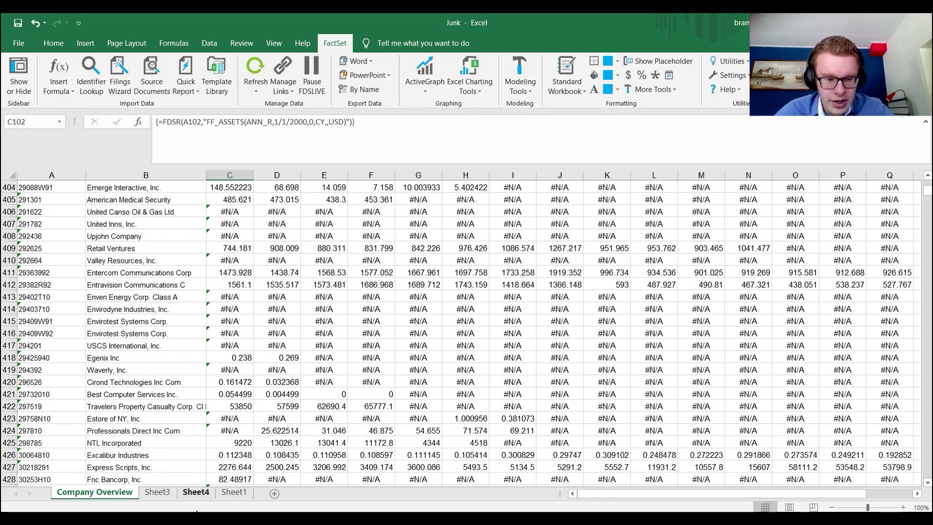
# - Flip through Sheet3, Sheet4 and Sheet1, then return to Company Overview
pyautogui.click(157, 492)
pyautogui.click(195, 492)
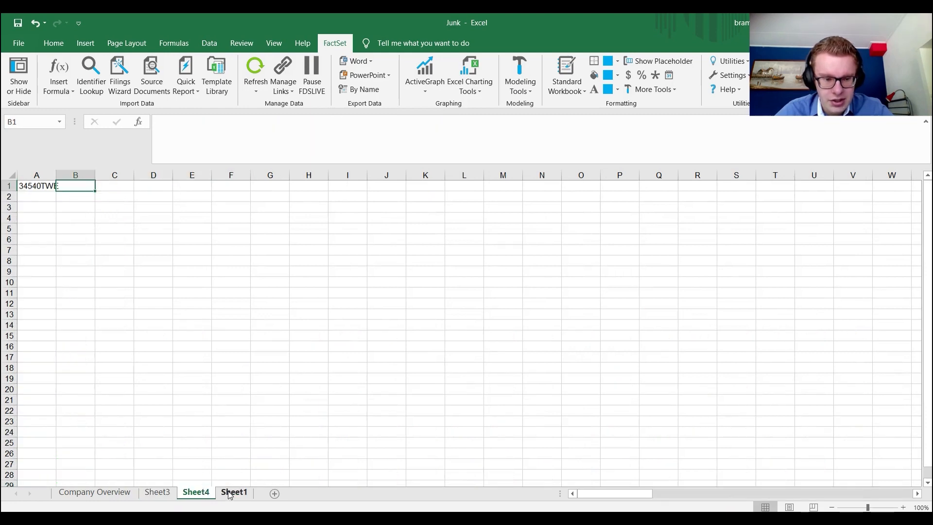
pyautogui.click(234, 492)
pyautogui.click(94, 492)
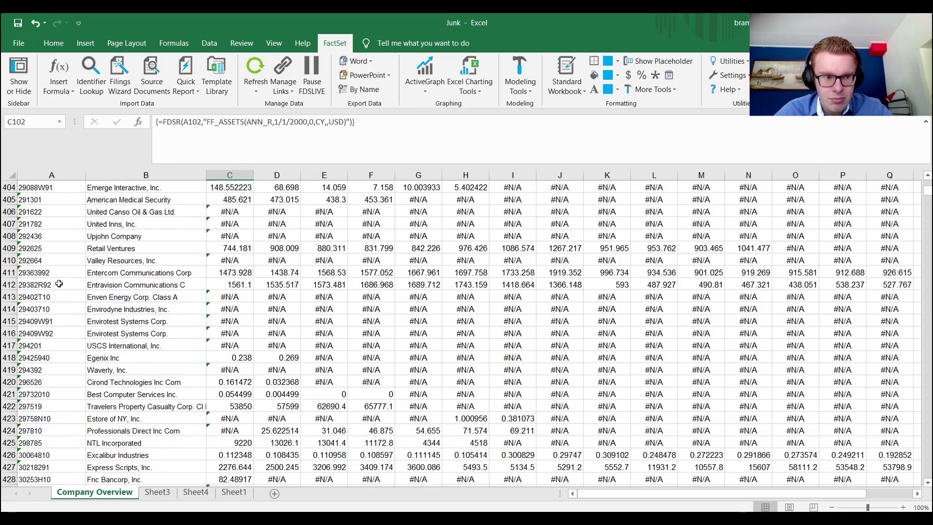
pyautogui.scroll(-16, 73, 317)
pyautogui.scroll(-16, 59, 281)
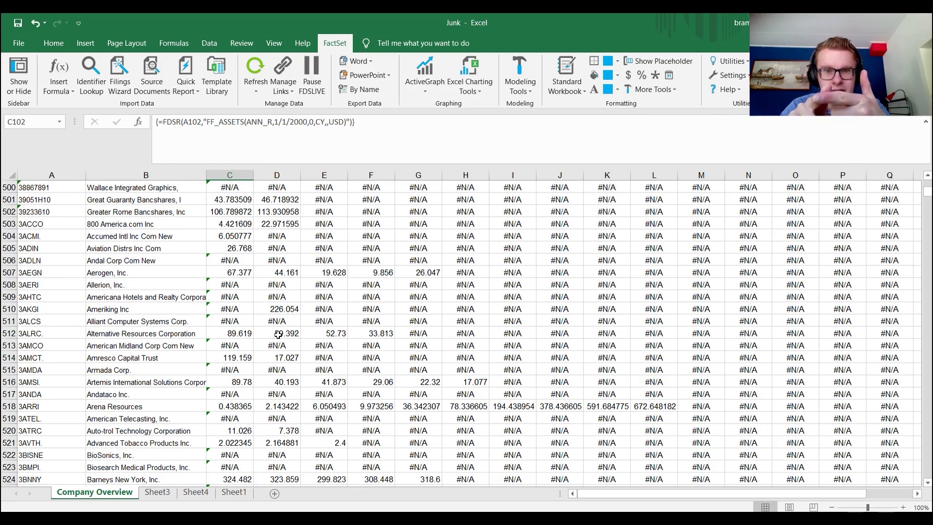
# - Review the top of Company Overview, selecting asset values C3:D14, company names and symbols
pyautogui.click(36, 223)
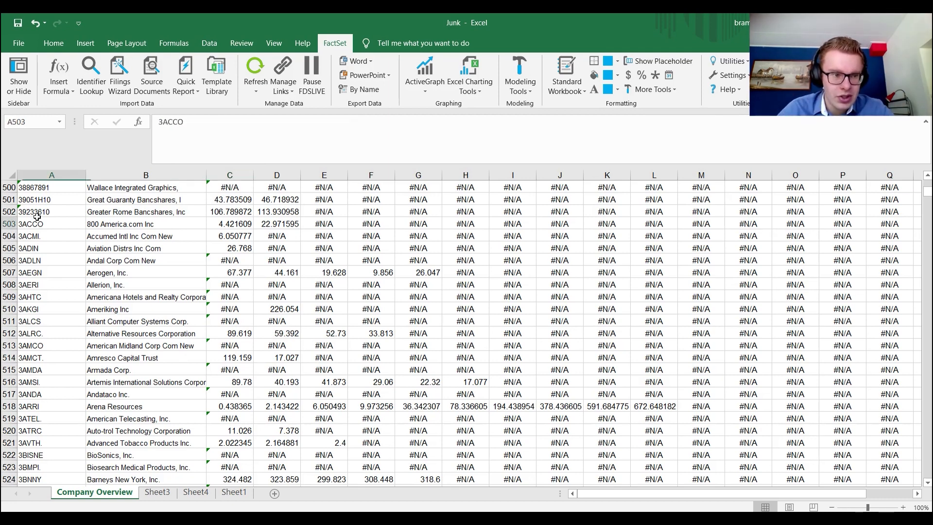
pyautogui.scroll(20, 204, 273)
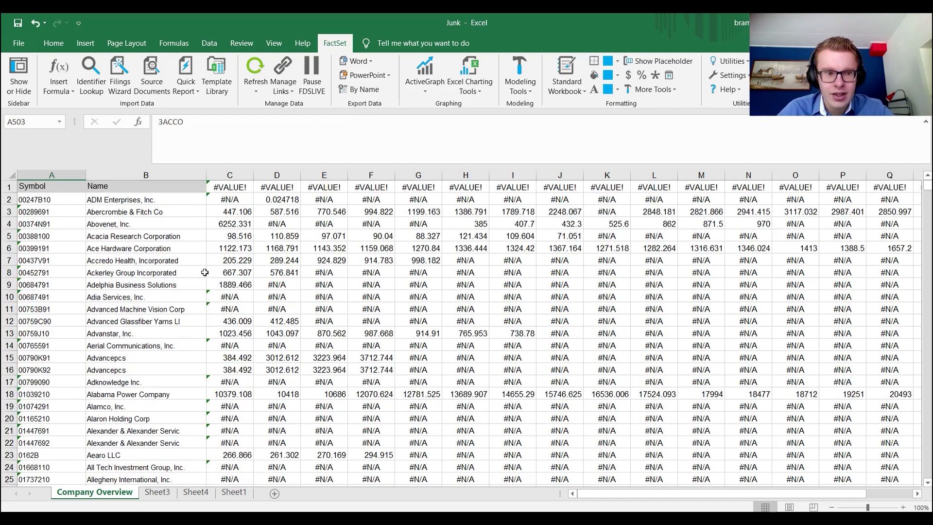
pyautogui.click(230, 212)
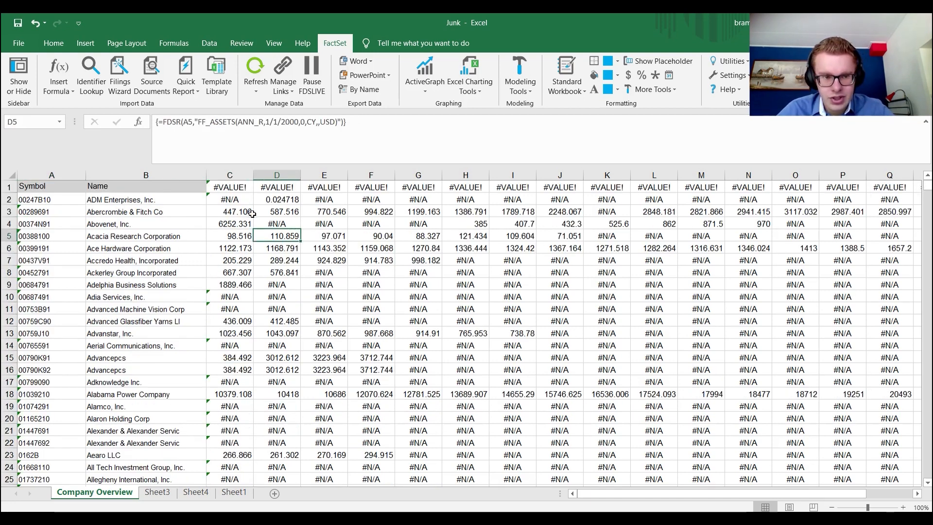
pyautogui.moveTo(229, 211); pyautogui.dragTo(278, 345)
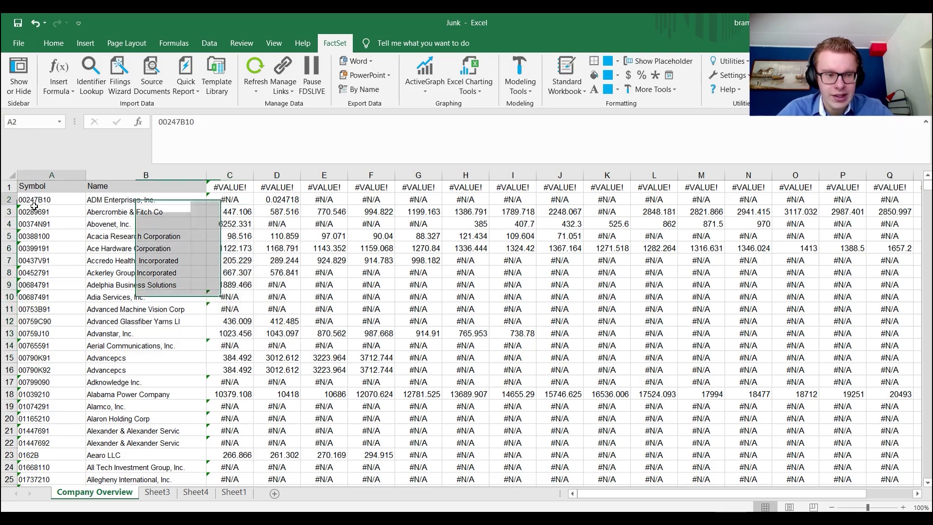
pyautogui.moveTo(138, 200); pyautogui.dragTo(114, 342)
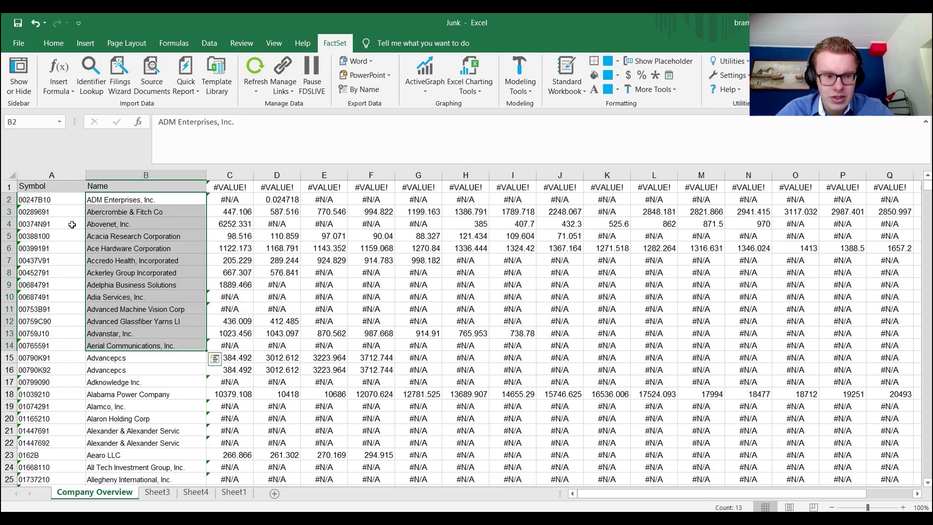
pyautogui.moveTo(51, 211); pyautogui.dragTo(51, 322)
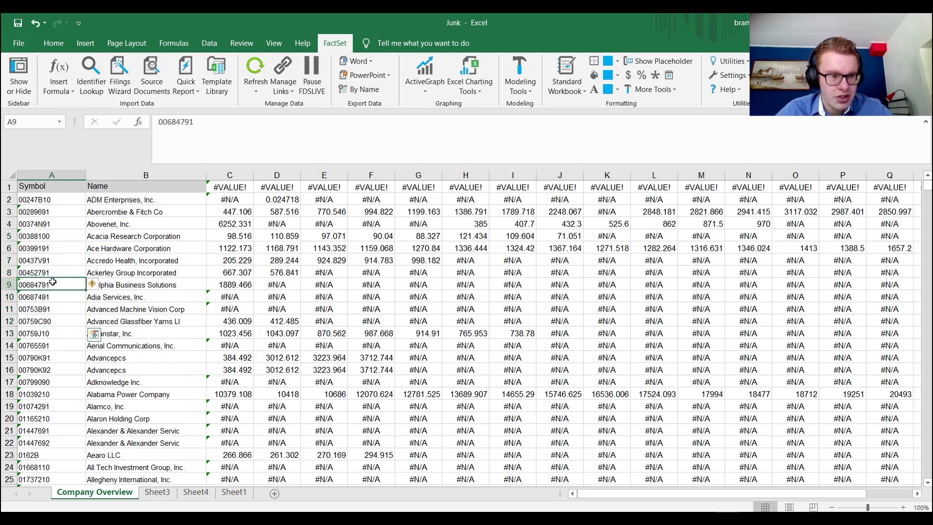
# - Select the symbols and company names in rows 9 and 10 before moving to the FactSet screen in Chrome
pyautogui.moveTo(47, 284); pyautogui.dragTo(51, 295)
pyautogui.moveTo(134, 283); pyautogui.dragTo(133, 295)
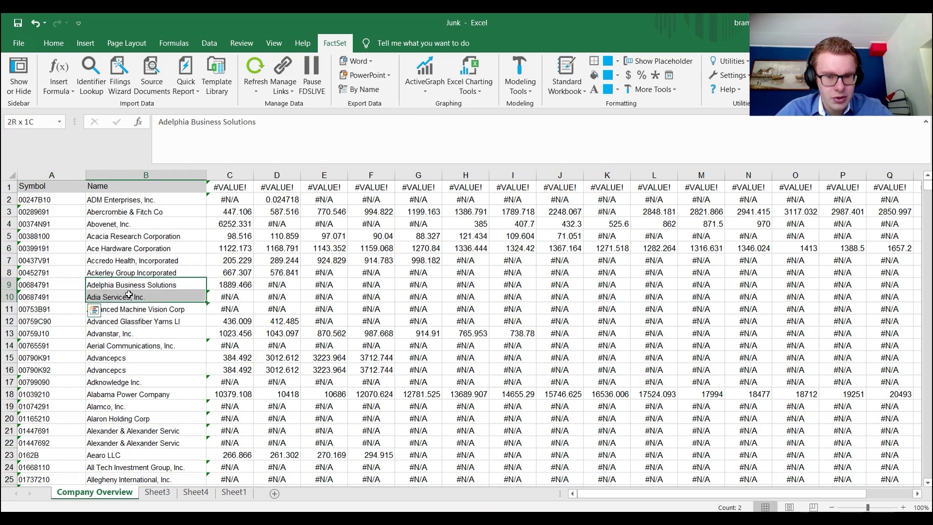
pyautogui.moveTo(48, 283)
pyautogui.mouseDown()
pyautogui.moveTo(48, 295)
pyautogui.moveTo(60, 284)
pyautogui.moveTo(53, 299)
pyautogui.mouseUp()
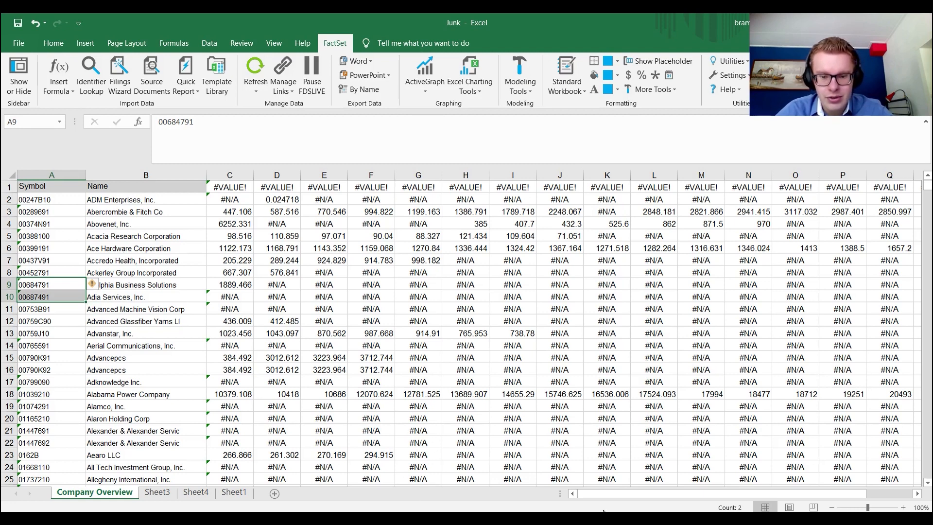
pyautogui.moveTo(601, 494)
pyautogui.mouseDown()
pyautogui.moveTo(689, 492)
pyautogui.moveTo(594, 493)
pyautogui.mouseUp()
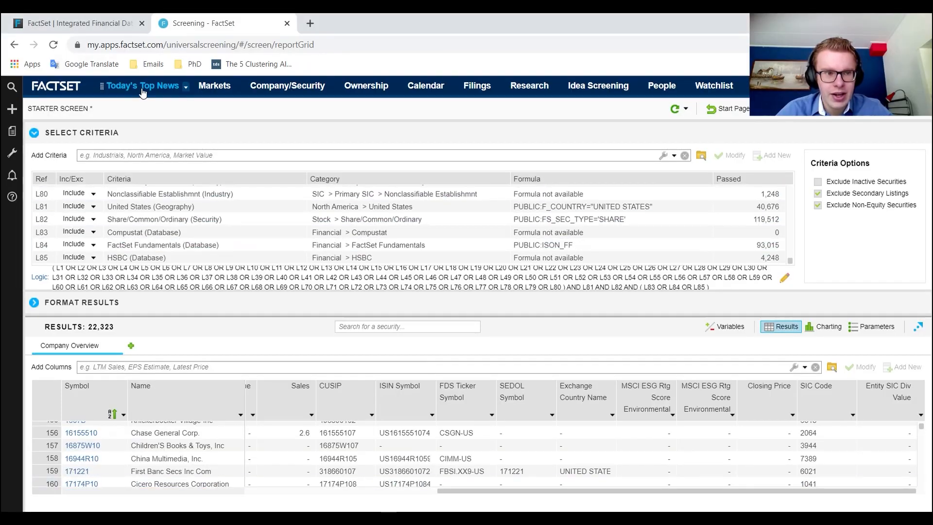
# - View Apple Inc.'s price history in FactSet's Company/Security page, then Alt+Tab back to Excel
pyautogui.click(143, 88)
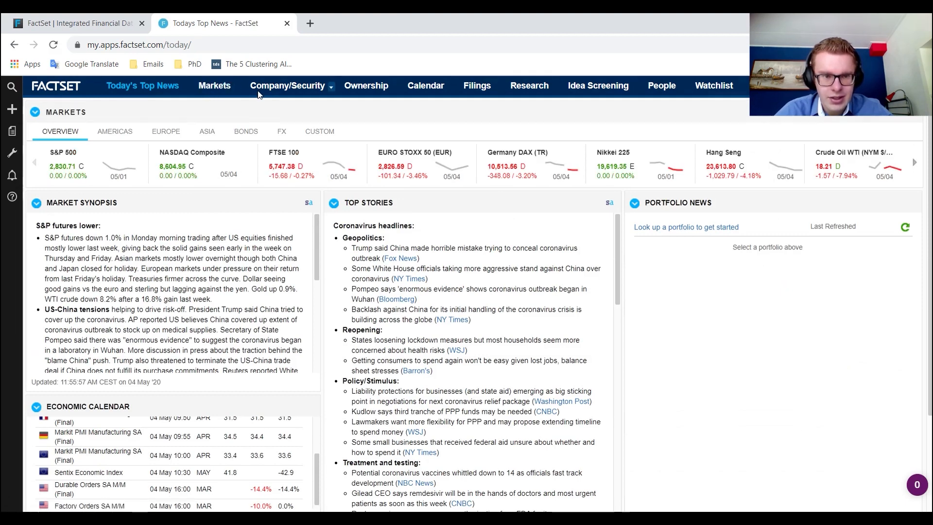
pyautogui.click(273, 88)
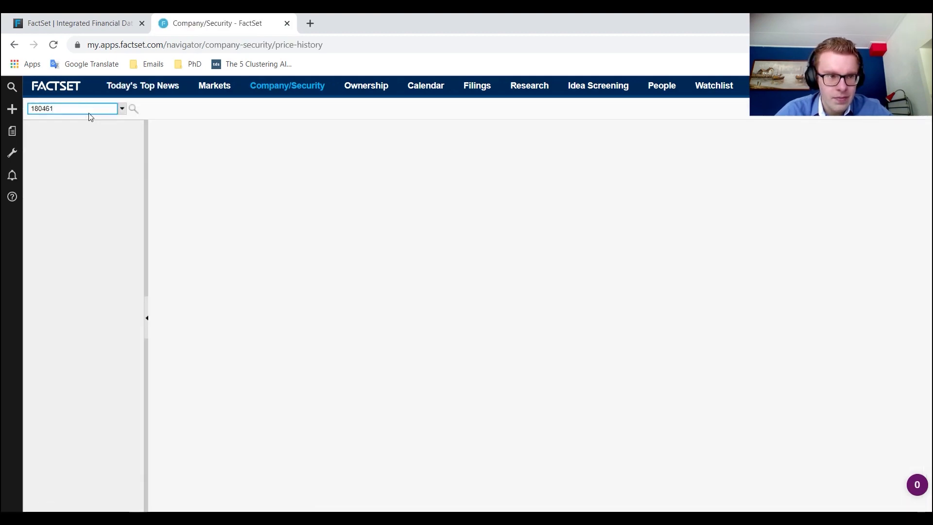
pyautogui.write('appl')
pyautogui.moveTo(11, 109)
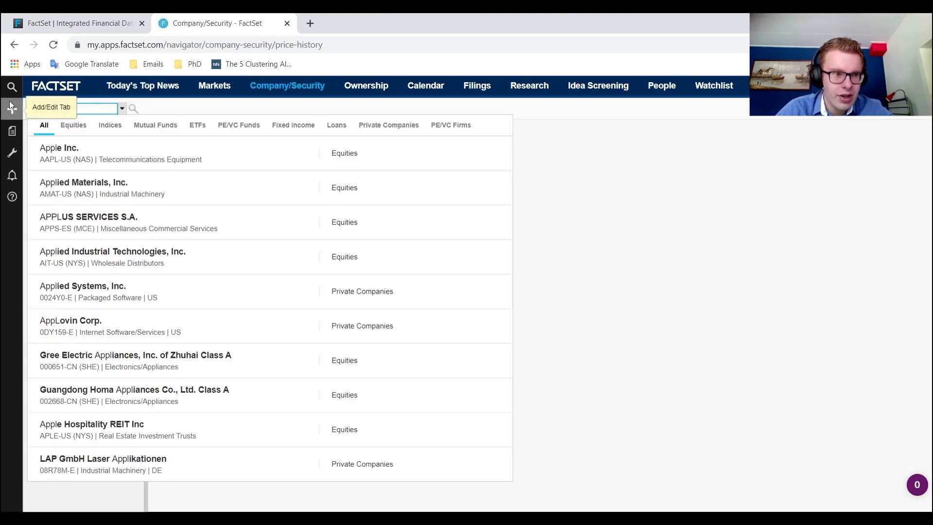
pyautogui.click(95, 150)
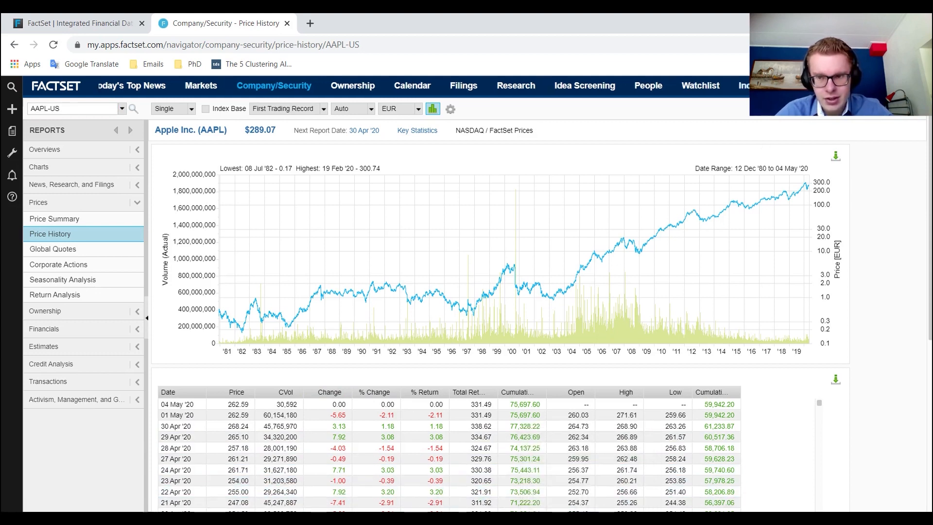
pyautogui.hotkey('alt', 'Tab')
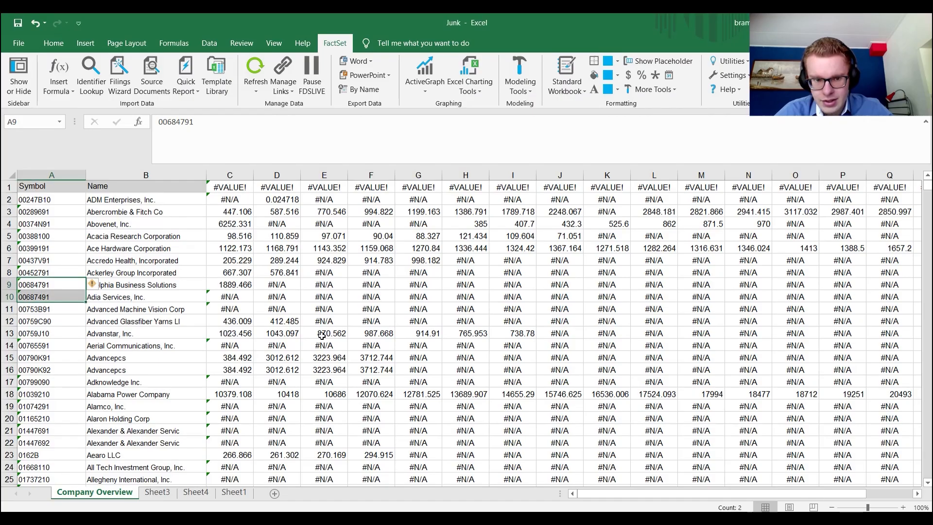